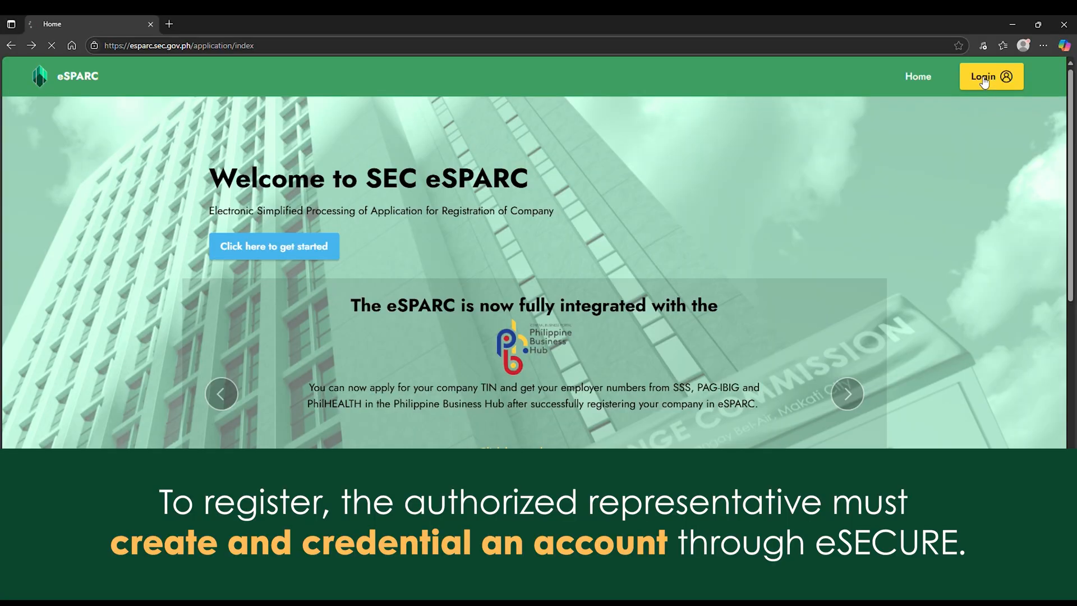
Go from the eSPARC Login to the eSECURE sign-in and choose Register with eSECURE.
click(982, 77)
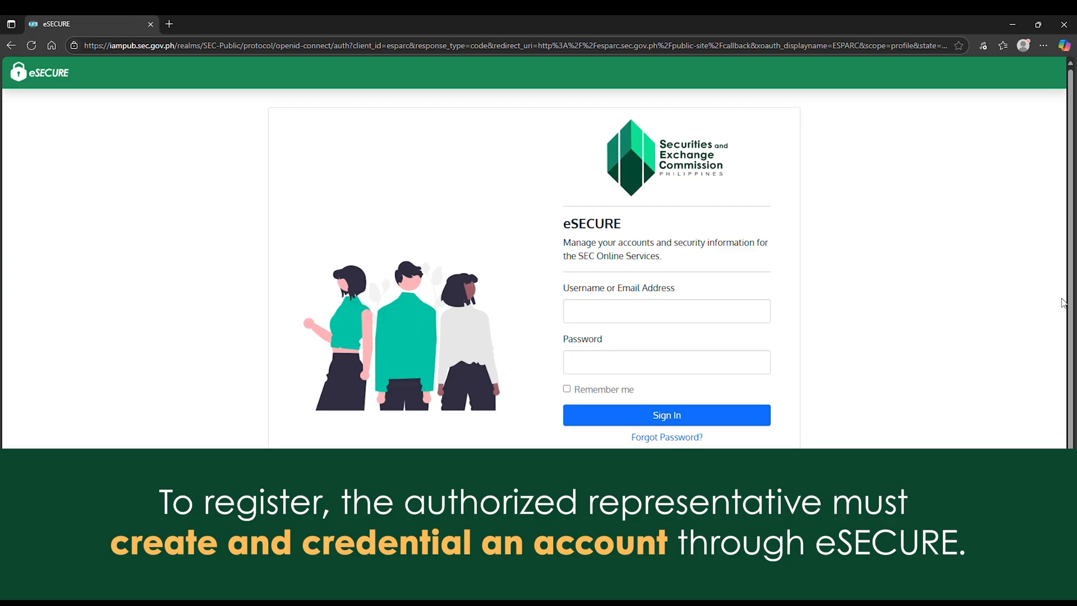
click(678, 499)
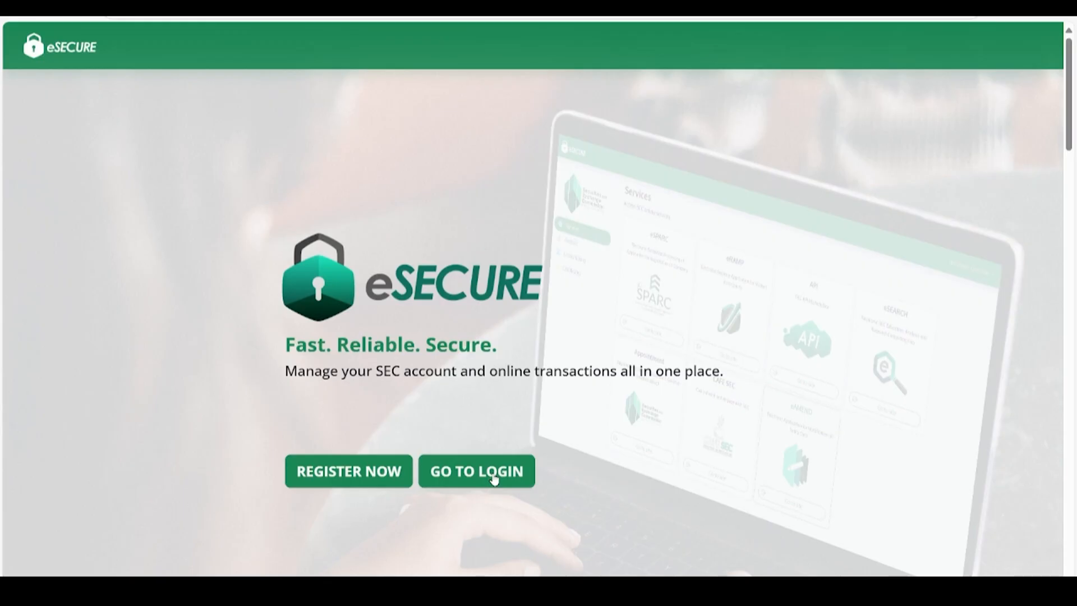
Sign in to eSECURE and open the SEC Zero site from the Services list.
click(495, 476)
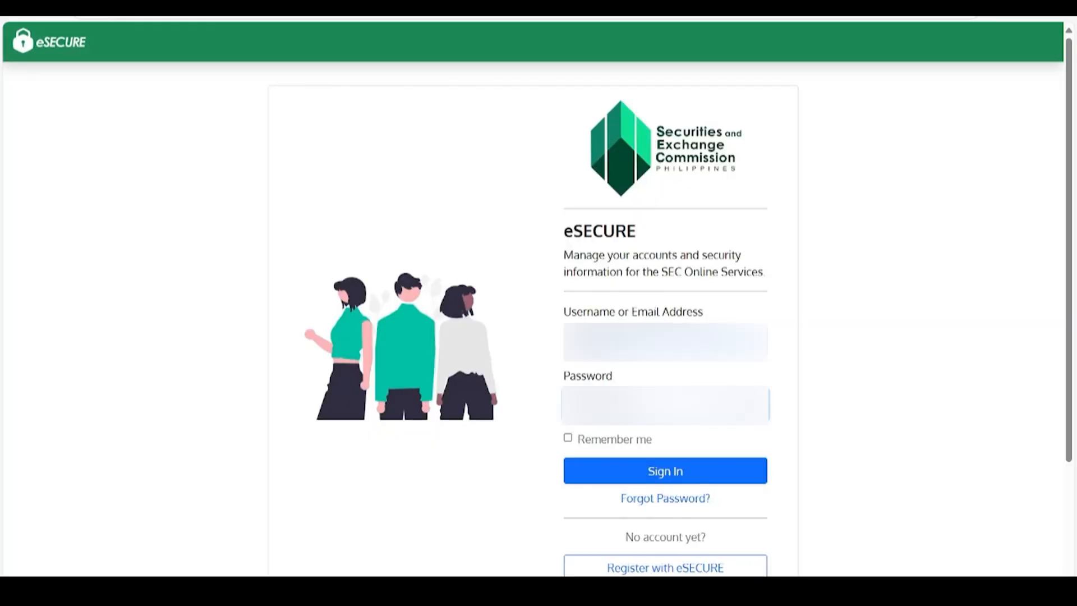
click(620, 470)
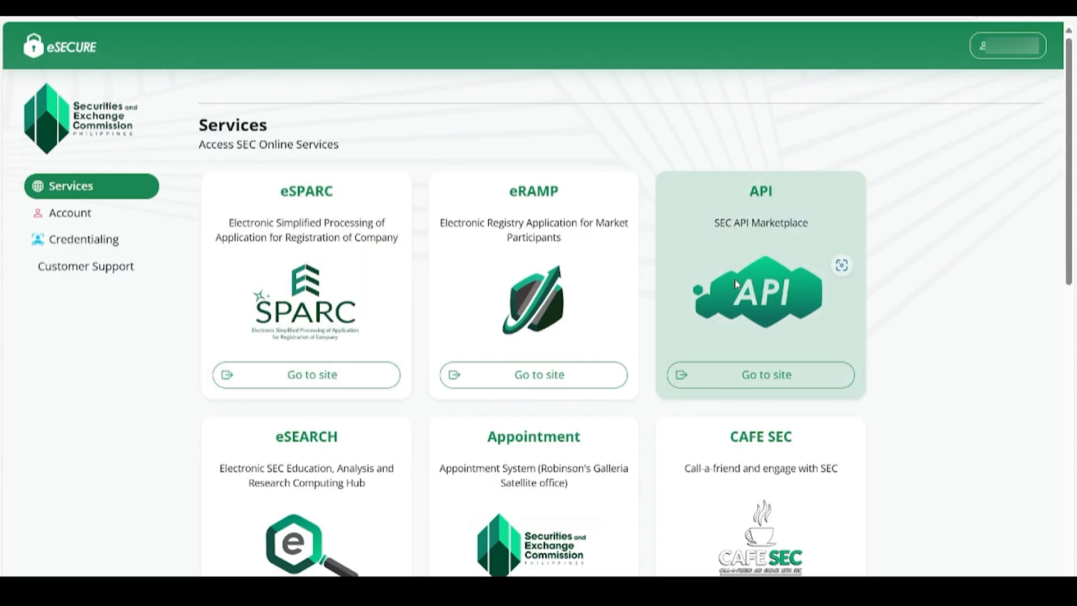
scroll(736, 283, down, 3)
scroll(737, 284, down, 5)
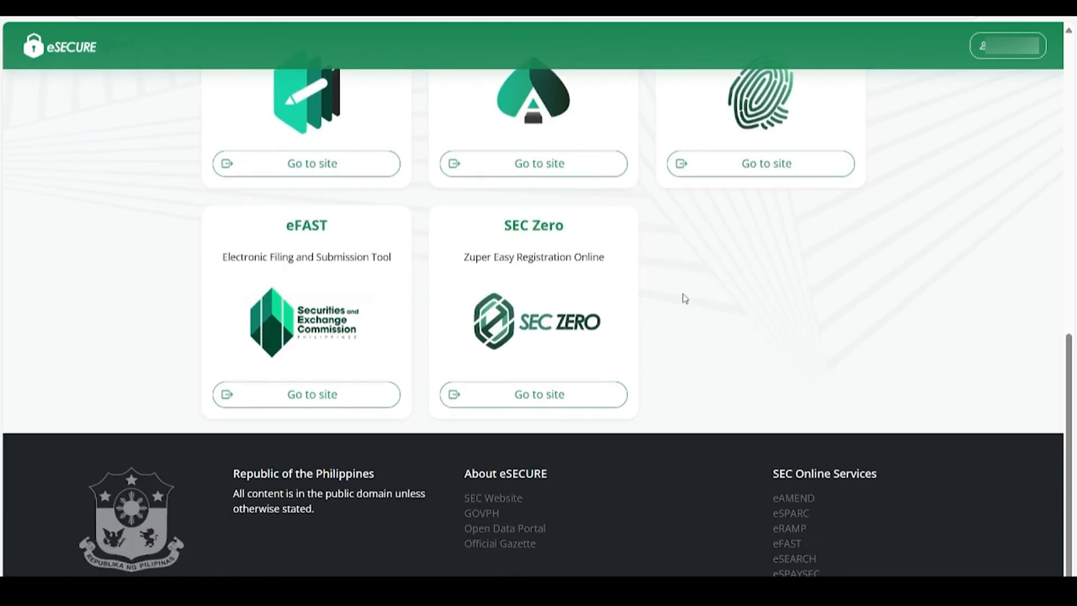
click(556, 396)
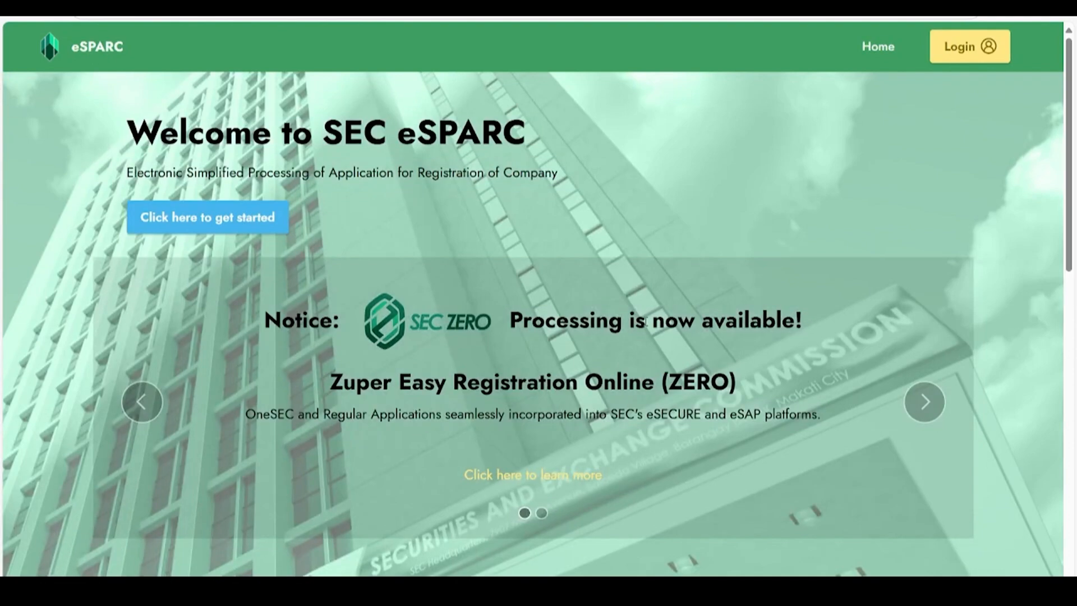
Choose OneSEC Processing, then proceed with the OneSEC with ZERO Processing Application.
scroll(646, 322, down, 10)
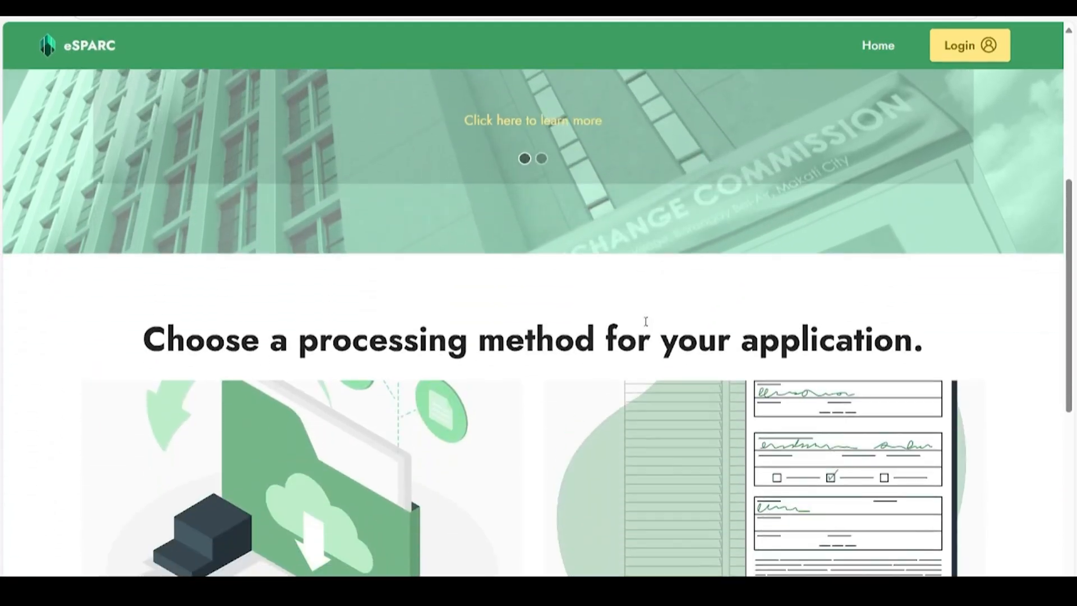
scroll(646, 328, down, 2)
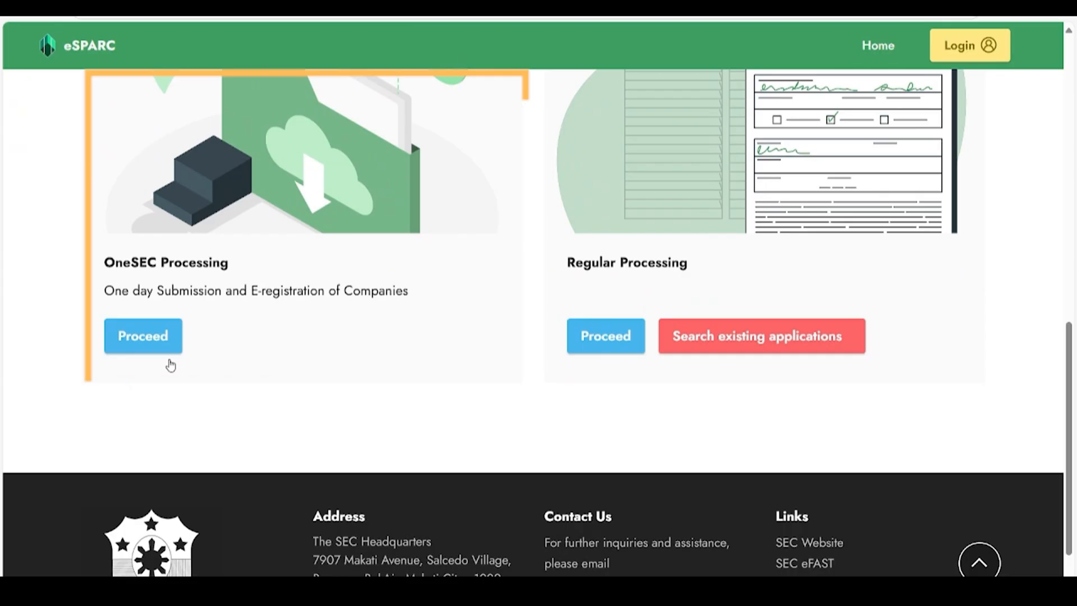
click(170, 347)
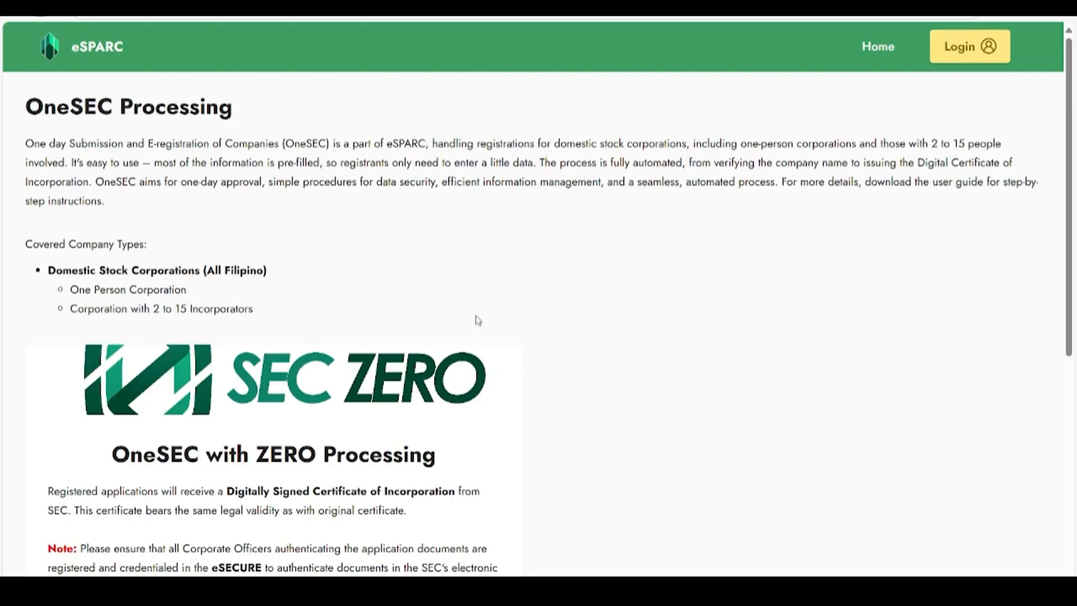
scroll(477, 320, down, 1)
scroll(478, 320, down, 3)
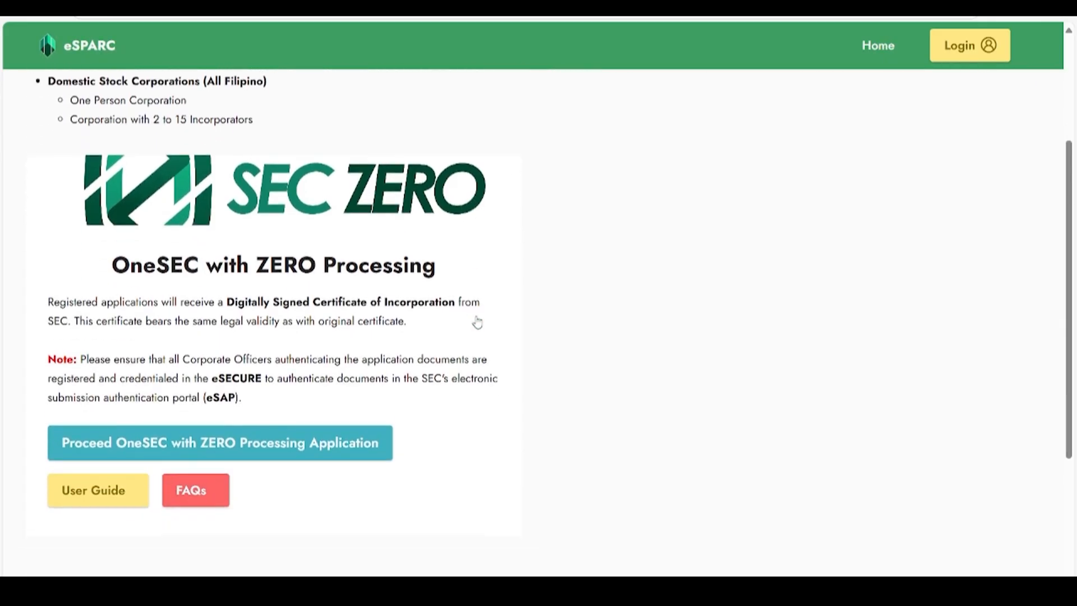
scroll(477, 321, down, 1)
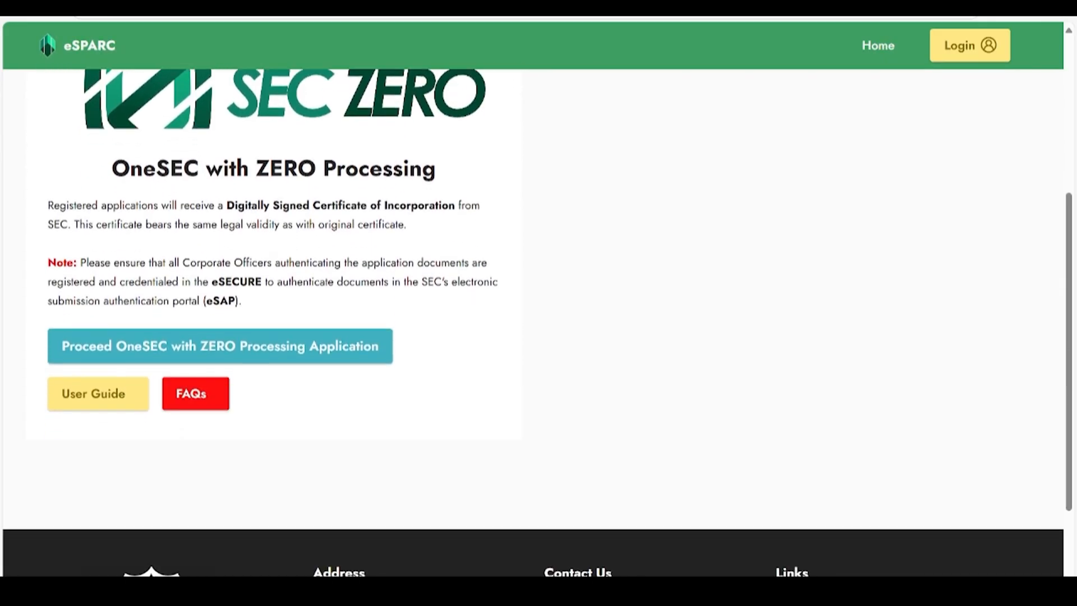
click(239, 354)
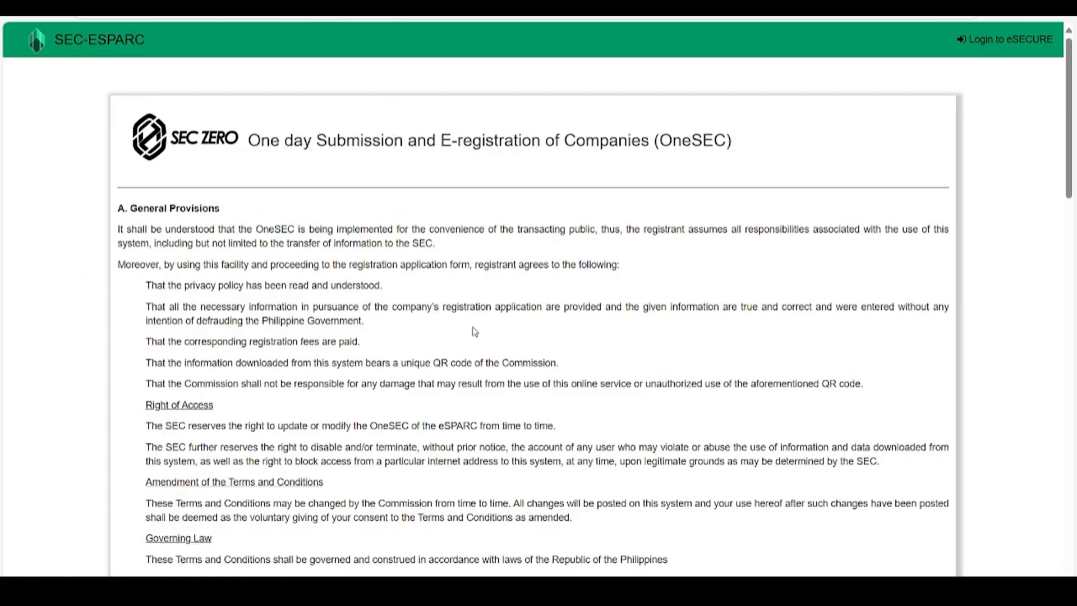
Accept the OneSEC terms and continue to the ZERO Processing application form.
scroll(474, 332, down, 15)
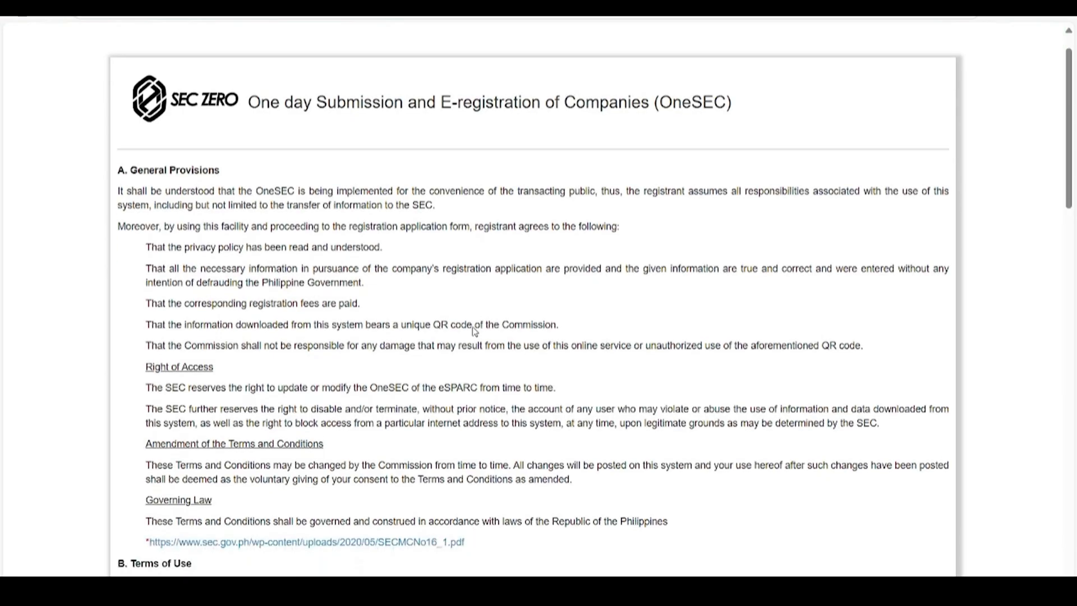
scroll(474, 335, down, 4)
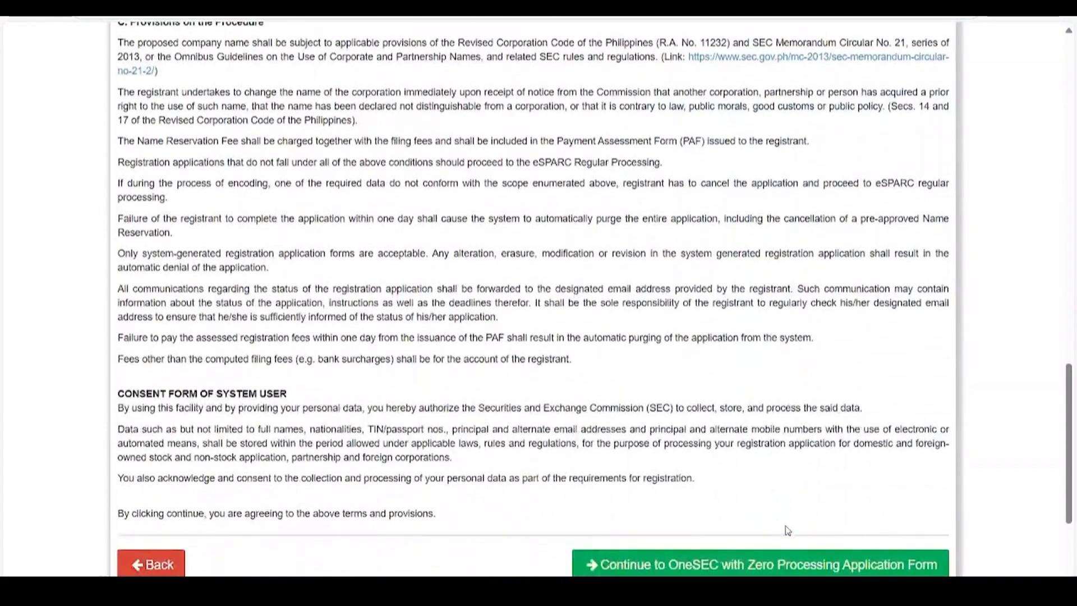
click(766, 566)
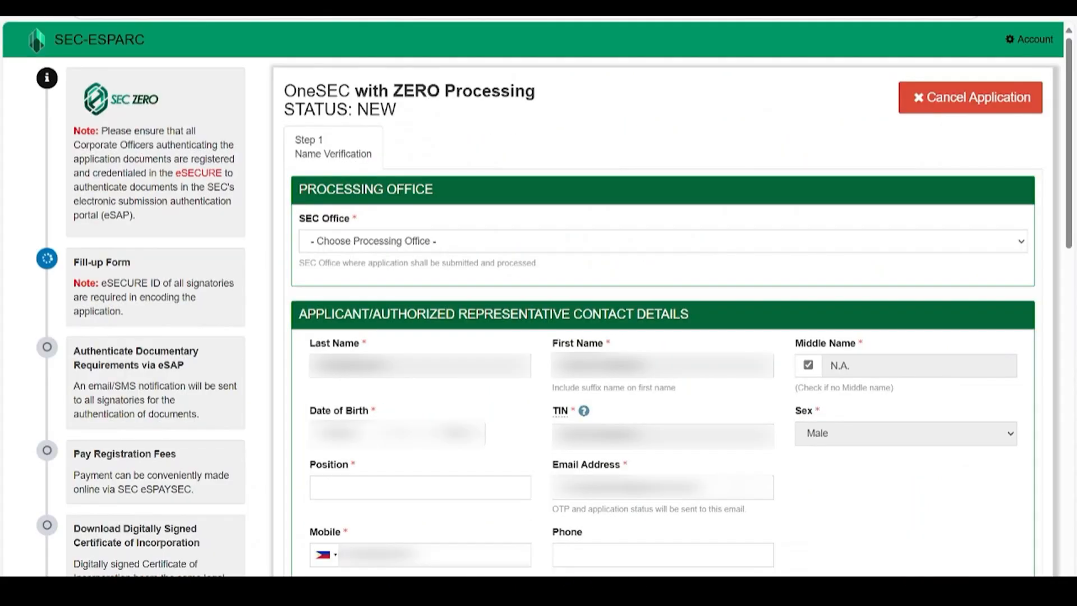
Choose SEC Main Office as processing office and AUTHORIZED REPRESENTATIVE as Position.
click(492, 241)
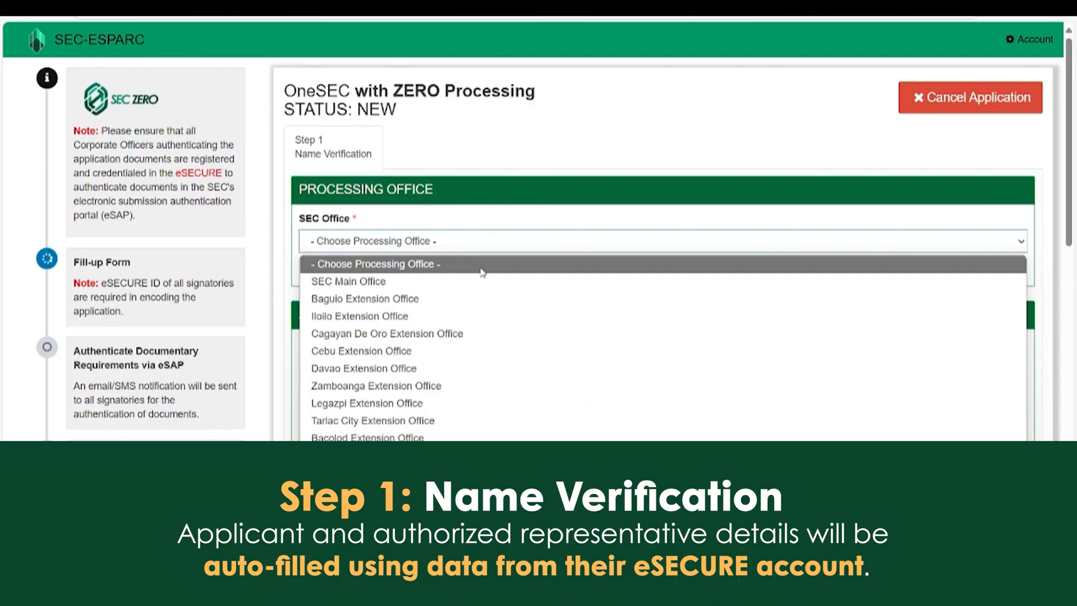
click(481, 286)
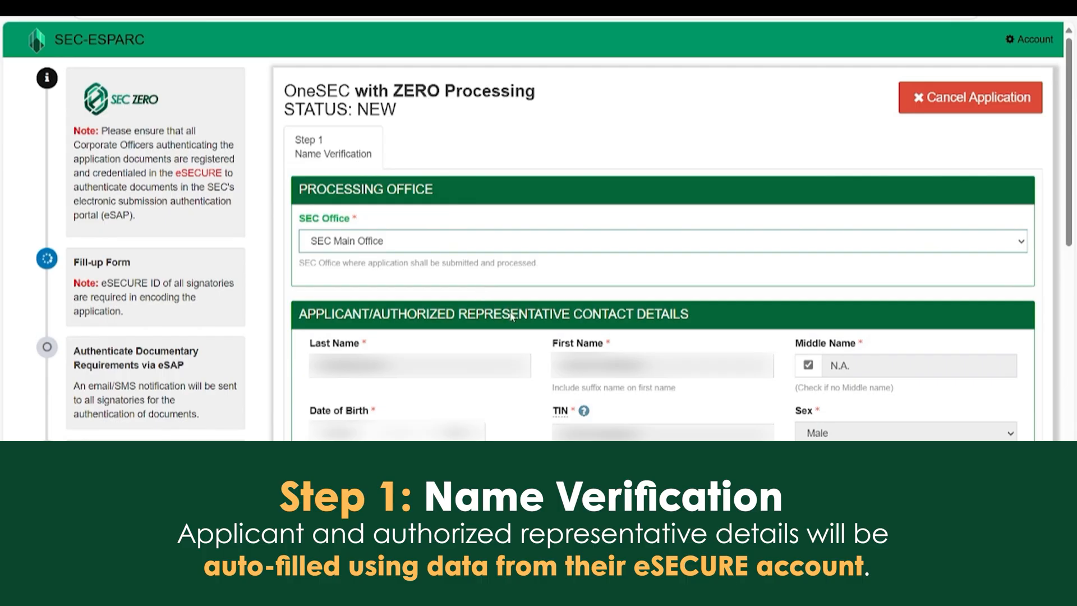
scroll(607, 339, down, 1)
click(441, 426)
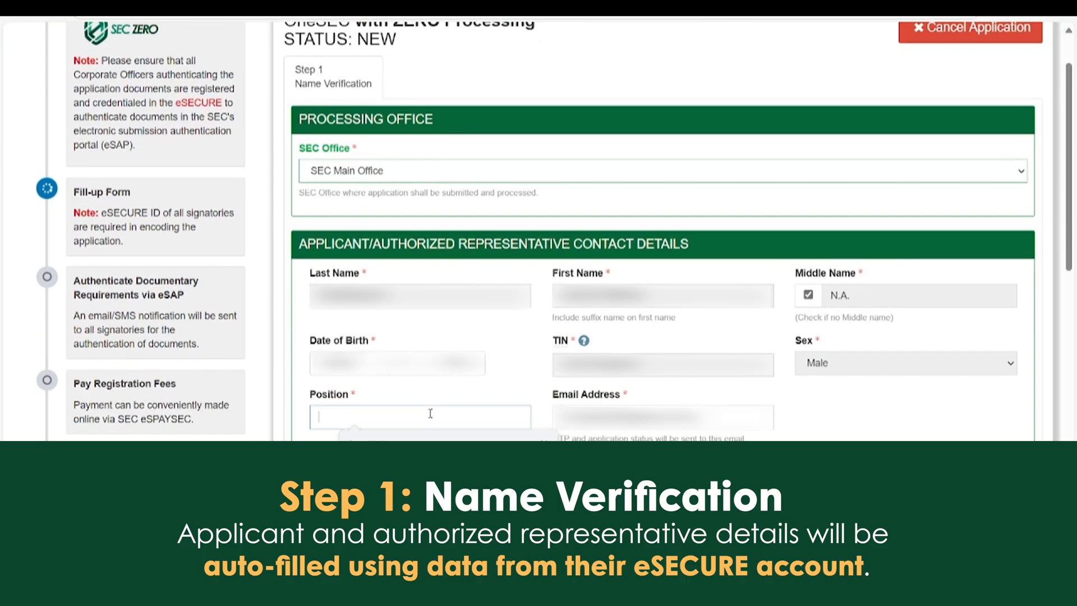
click(426, 449)
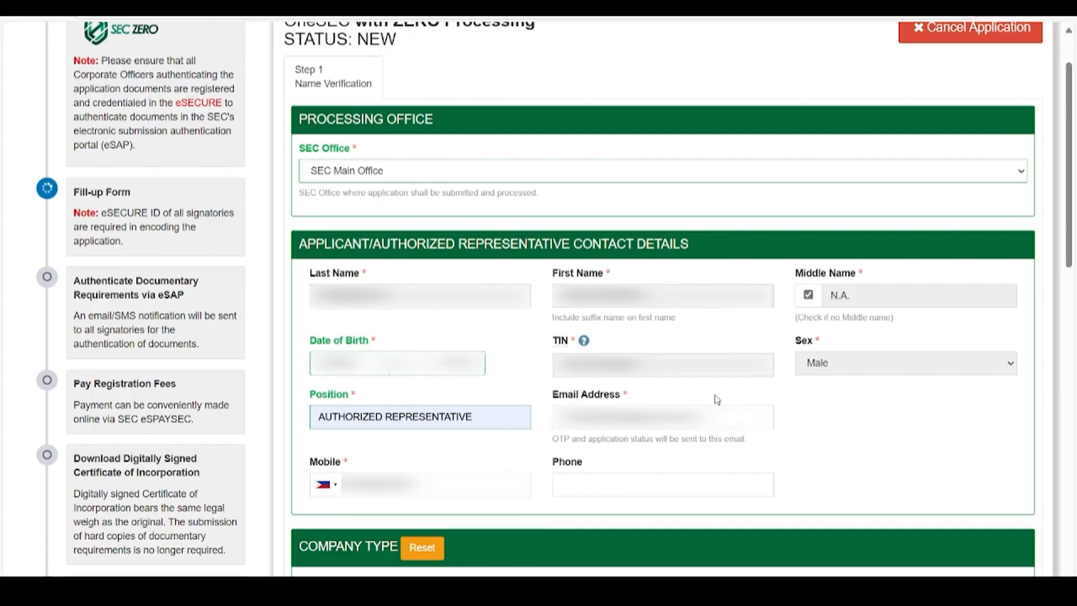
Set company type Stock Corporation, subtype less than 5 Incorporators, classification ALL FILIPINO.
scroll(717, 399, down, 5)
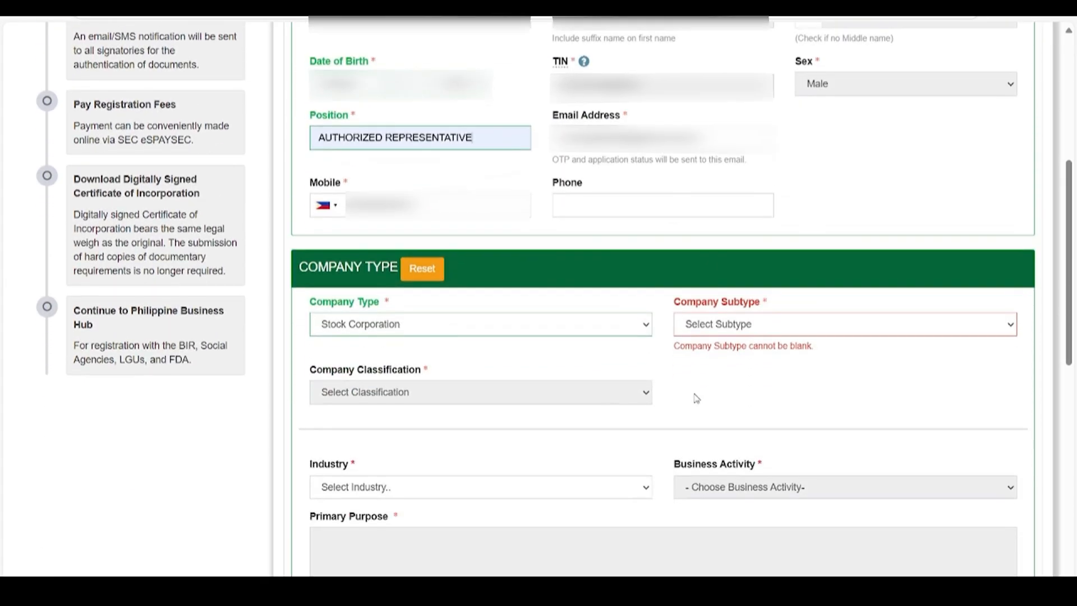
click(585, 331)
click(573, 363)
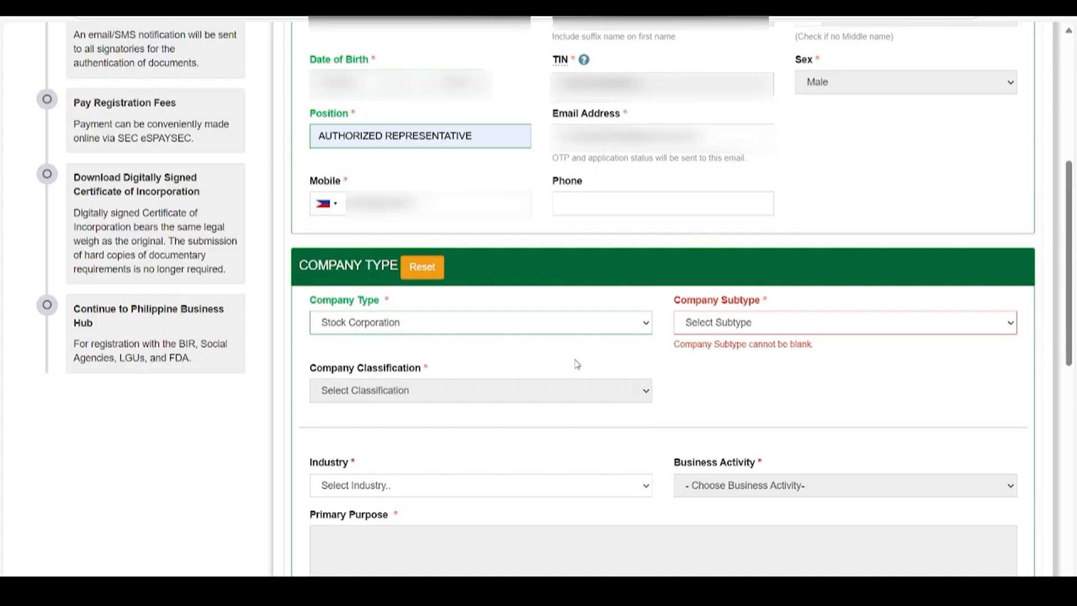
click(772, 324)
click(780, 380)
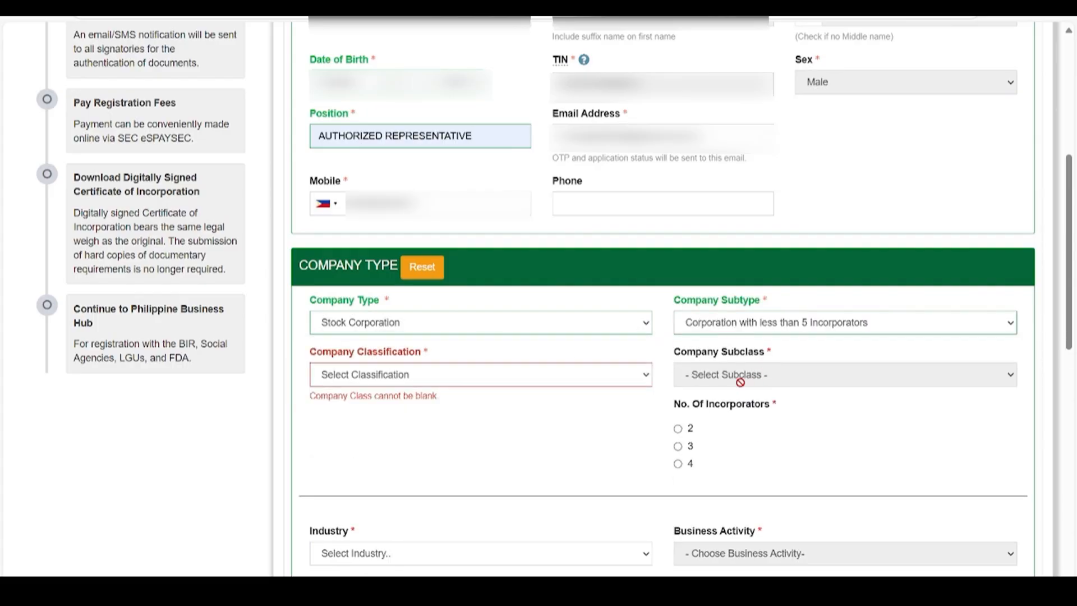
click(542, 377)
click(541, 418)
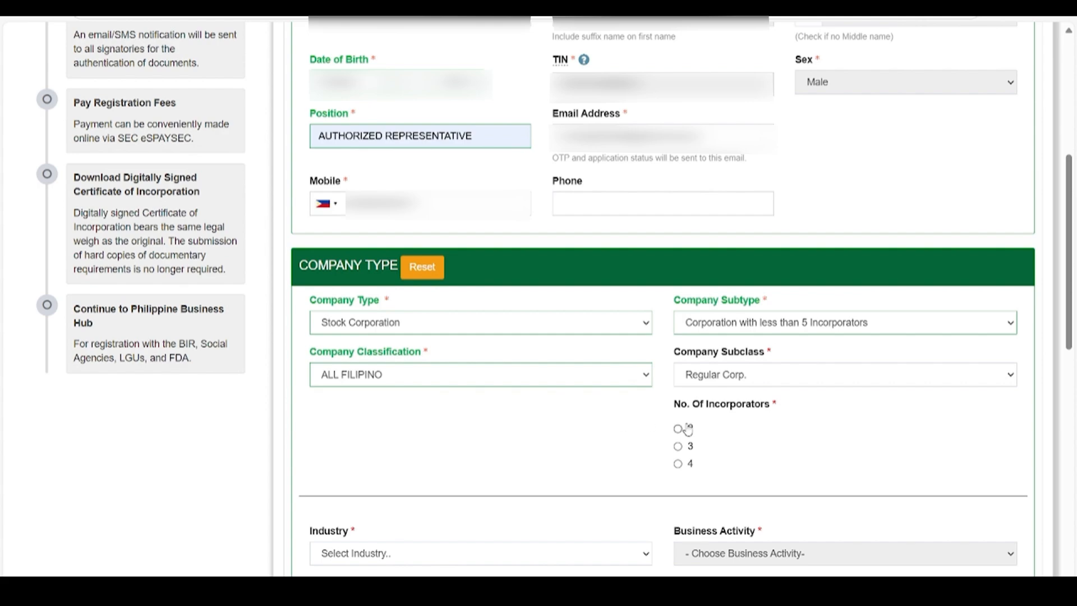
Select Travel agency as the company's industry.
scroll(688, 432, down, 3)
click(496, 412)
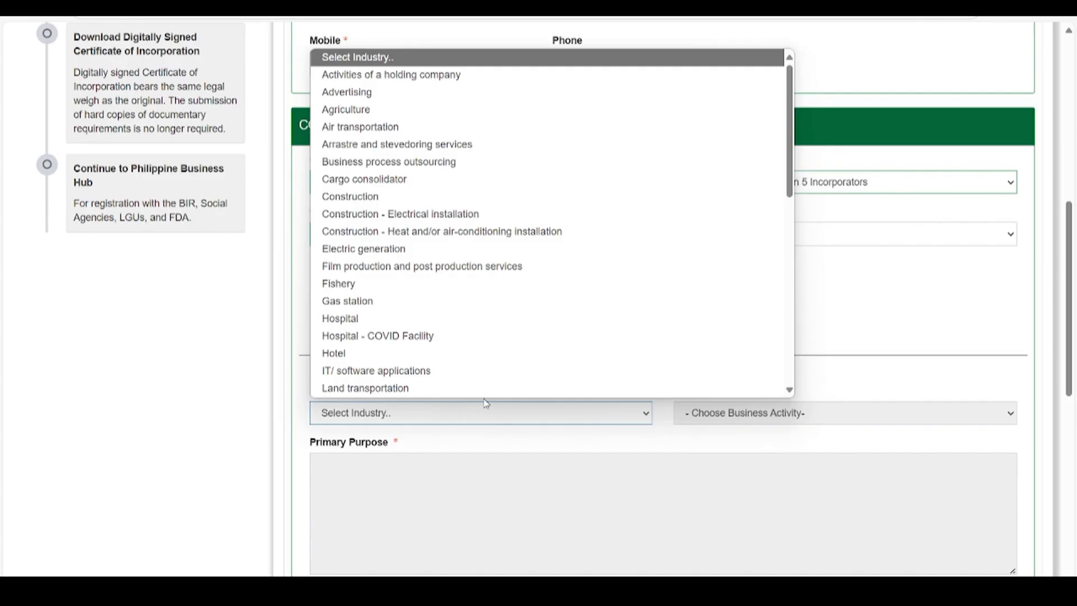
key(t)
key(r)
key(Return)
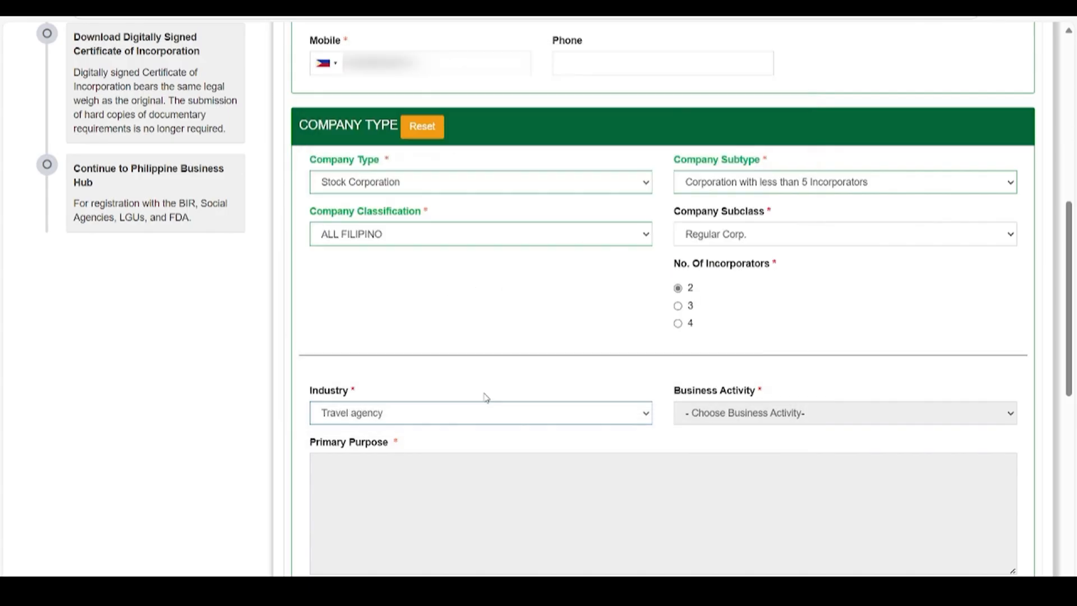
scroll(748, 428, down, 1)
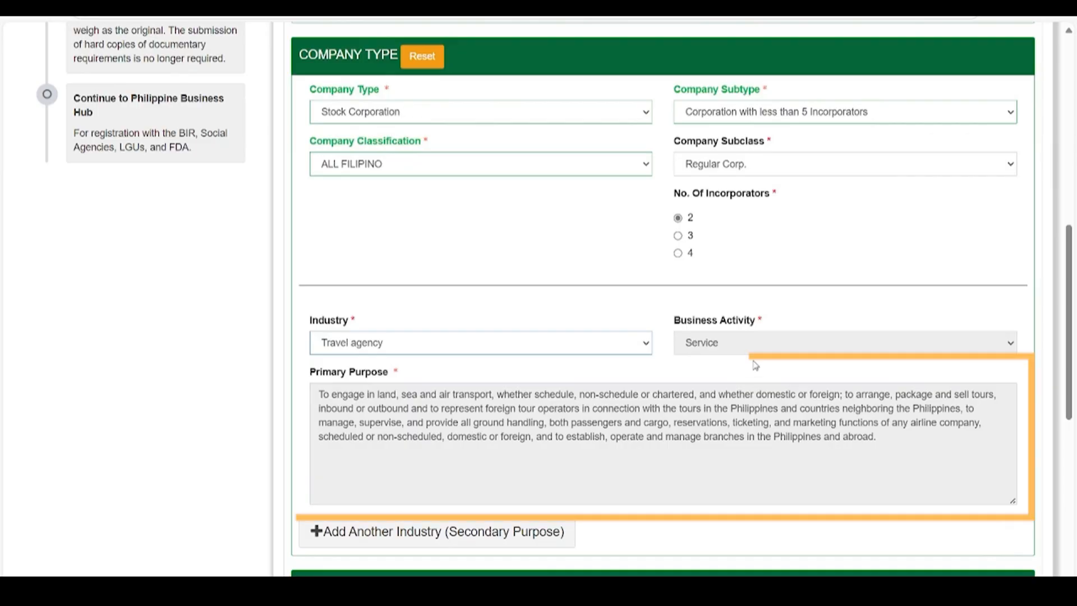
scroll(662, 412, down, 1)
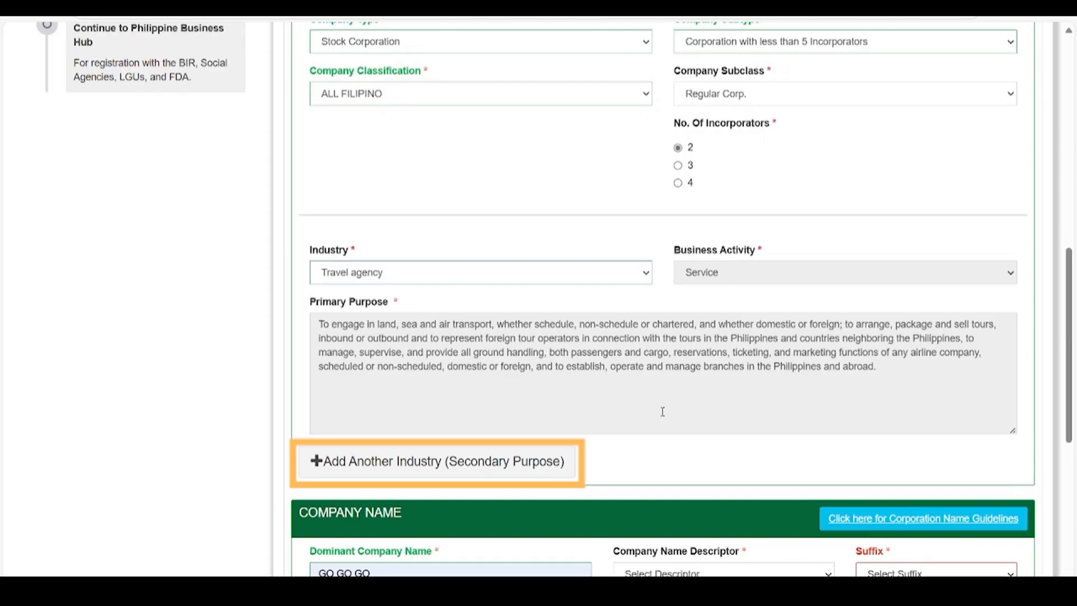
Enter name PINOI LAKWATSERO, descriptor TRAVEL AND TOURS, suffix CORPORATION, and submit for verification.
scroll(663, 411, down, 1)
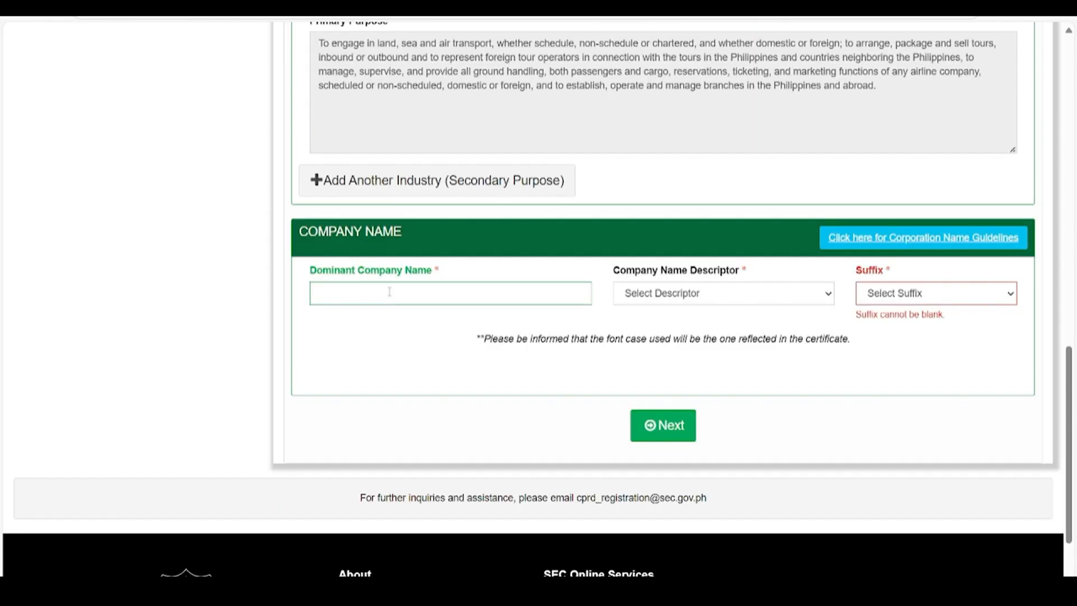
text(PIN)
key(BackSpace)
text(NO)
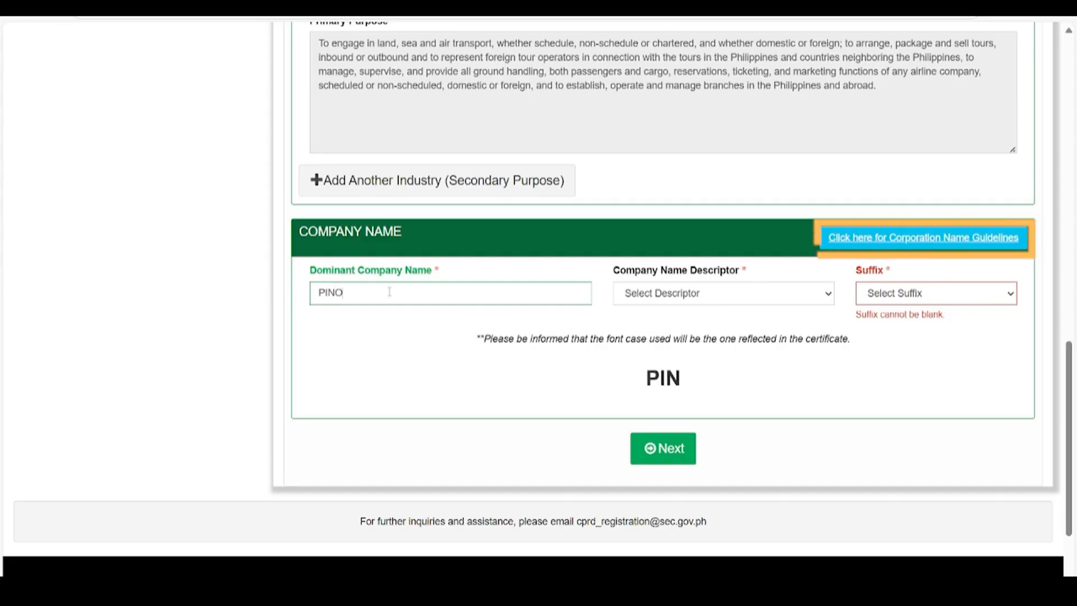
text(I LAK)
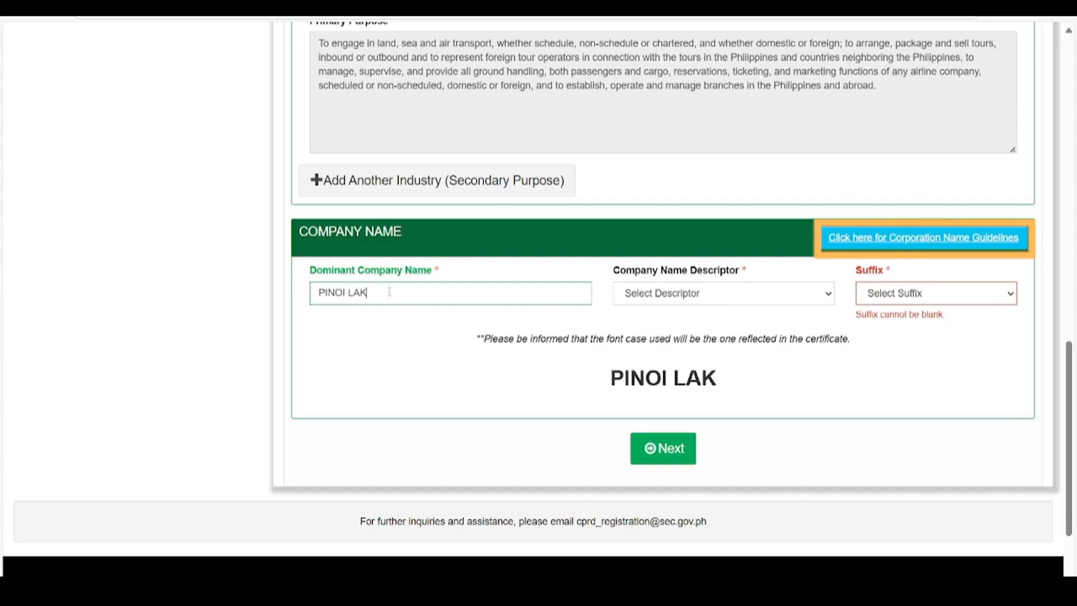
text(WATSERO)
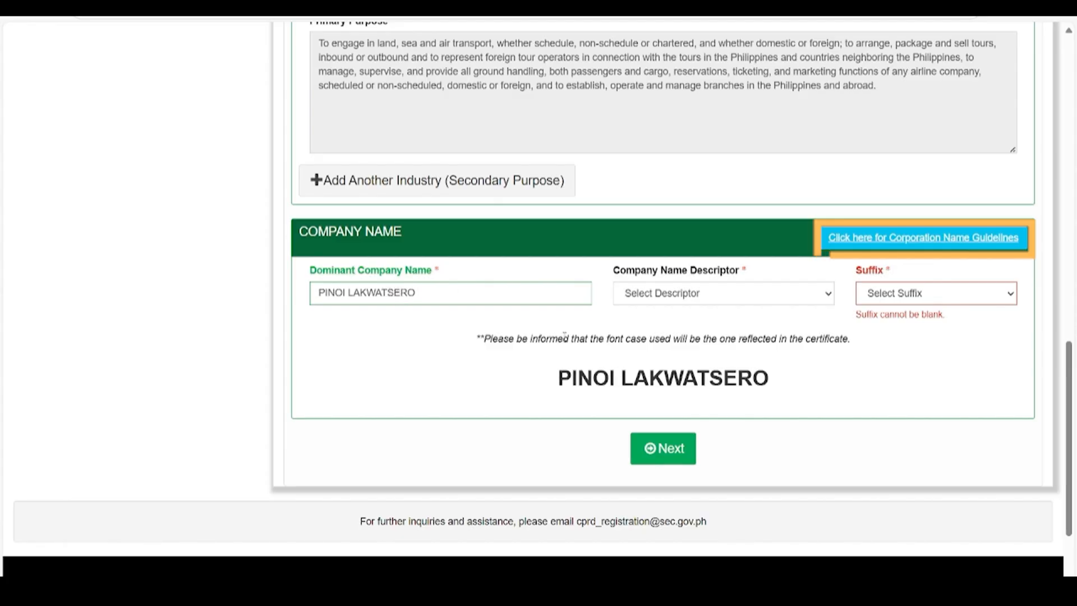
click(682, 296)
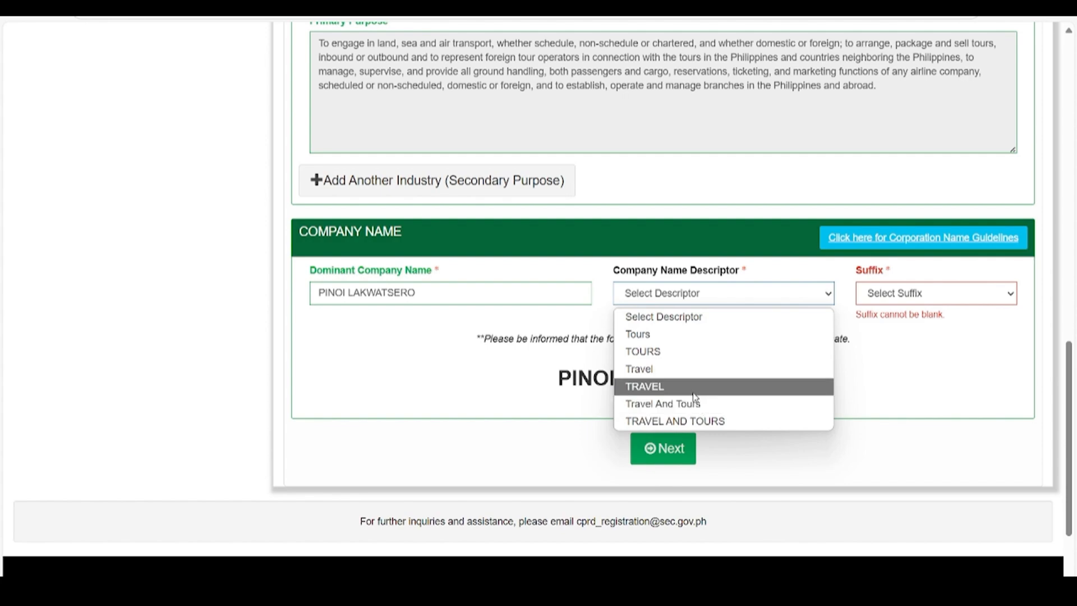
click(704, 420)
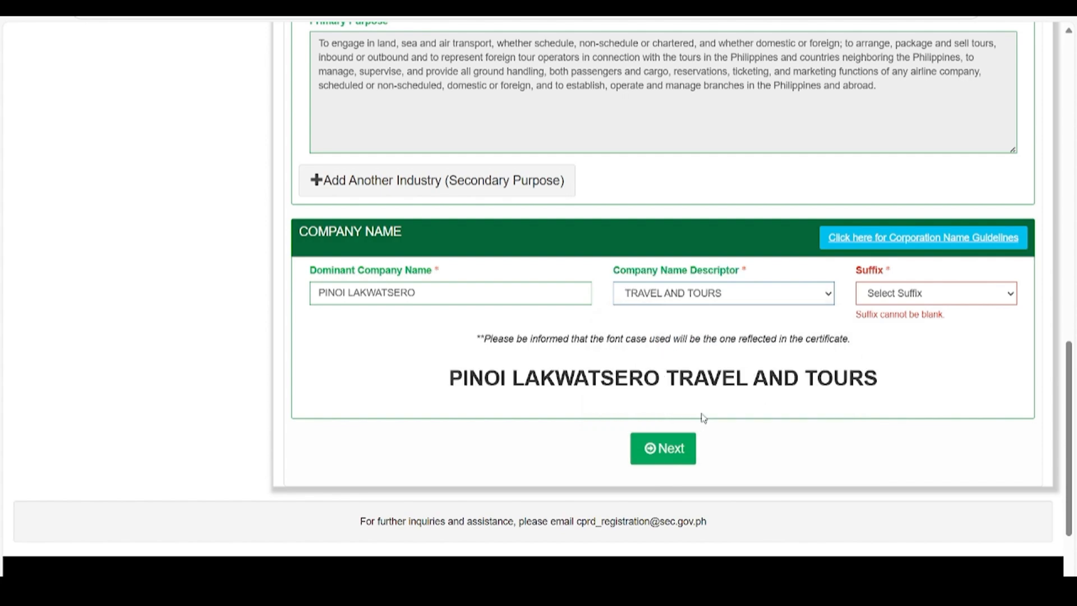
click(957, 293)
click(931, 386)
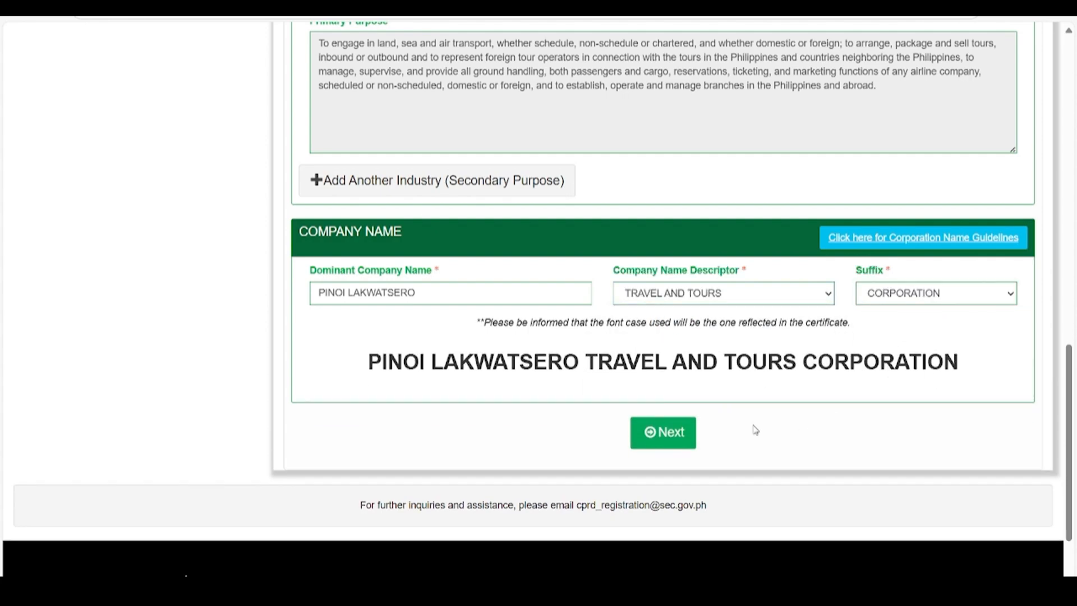
click(676, 428)
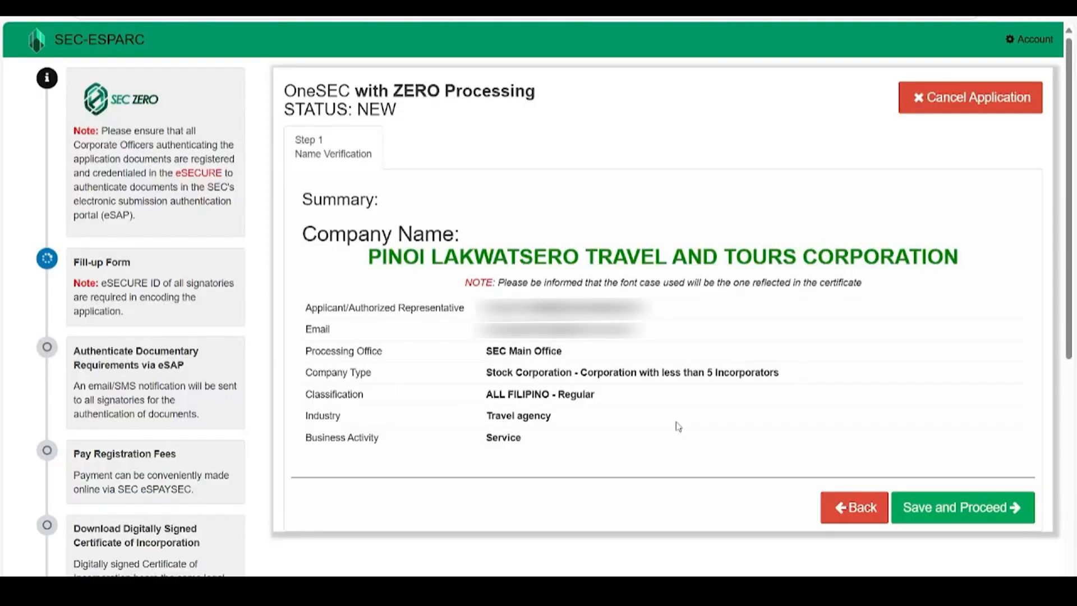
Save the Step 1 name summary and confirm it in the Confirmation dialog.
click(961, 501)
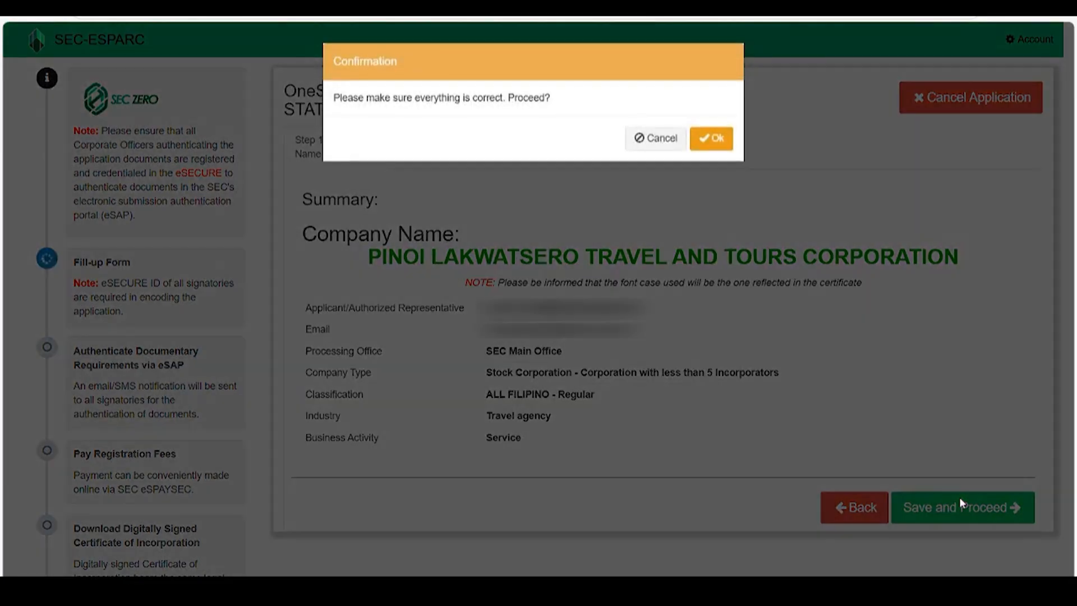
click(713, 139)
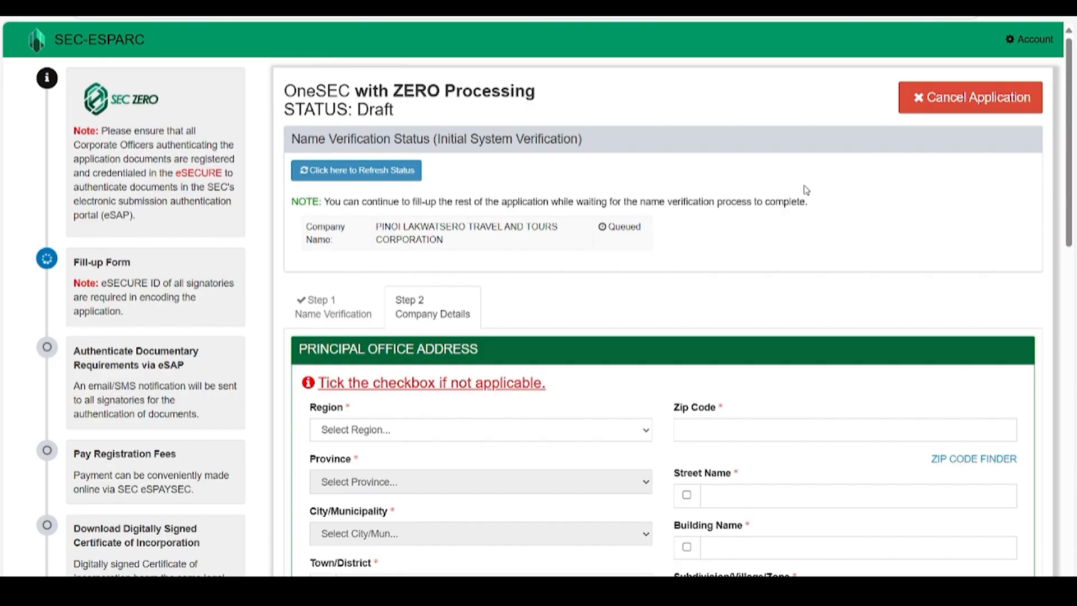
Set address to Region I, Ilocos Norte, Adams, barangay Adams (Pob.), with Town N/A.
scroll(662, 315, down, 2)
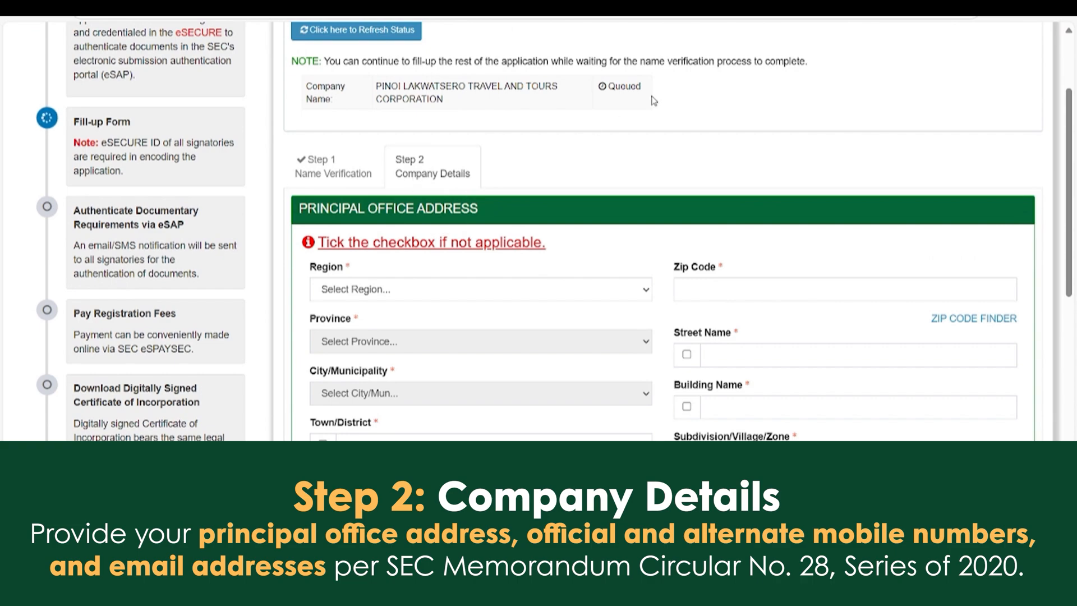
click(471, 290)
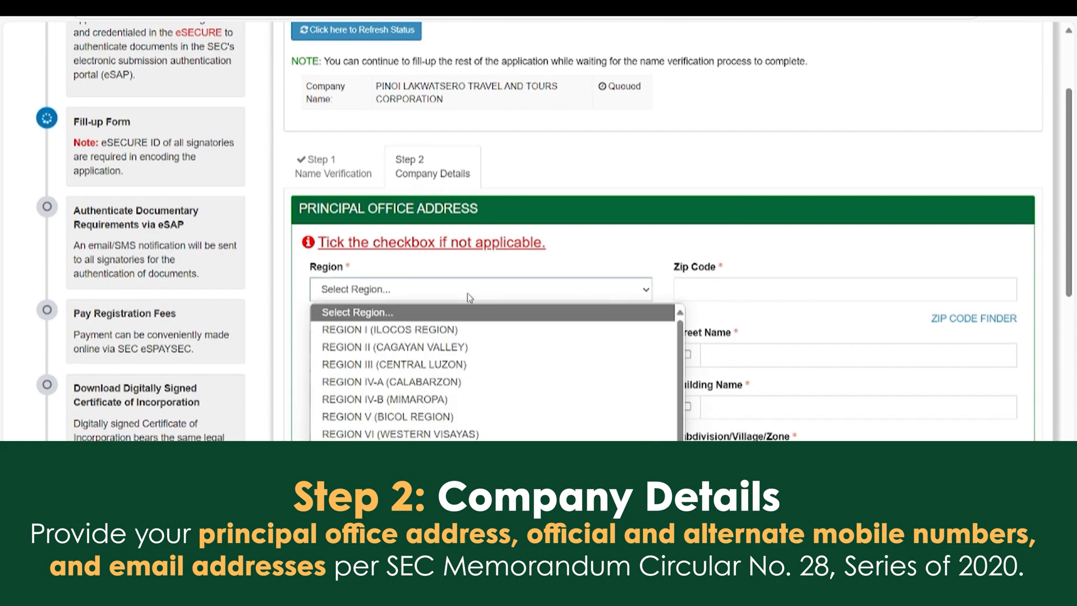
click(450, 331)
click(438, 342)
click(417, 382)
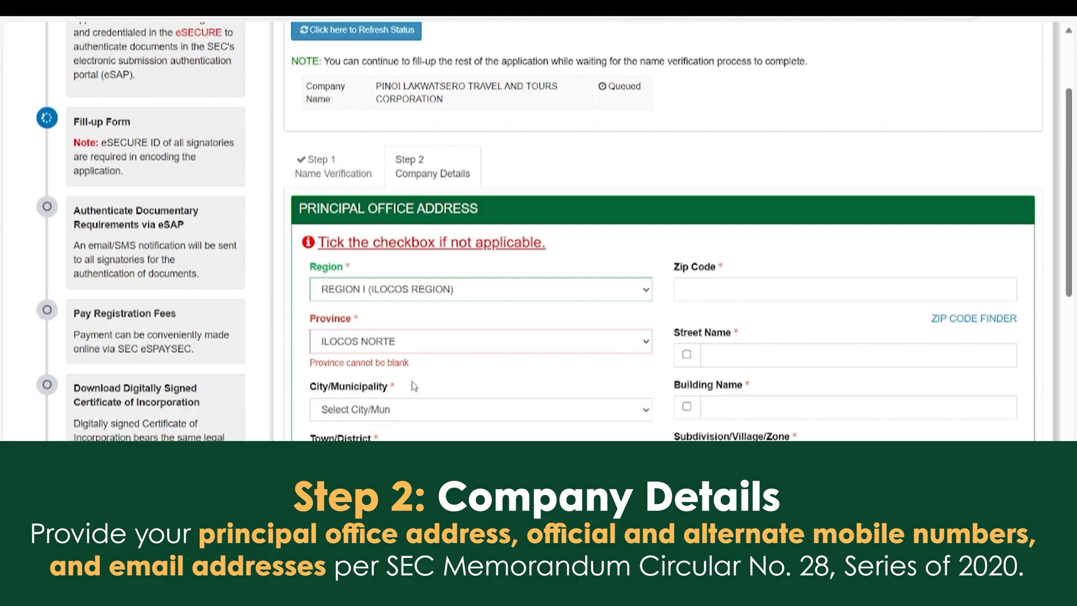
click(407, 395)
scroll(393, 325, down, 1)
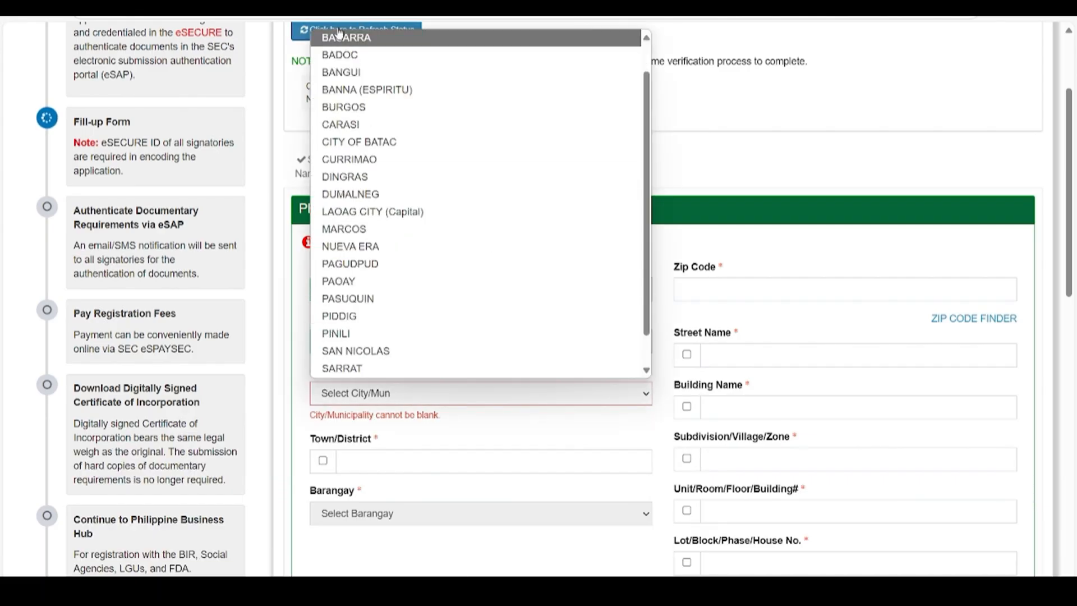
scroll(380, 114, up, 1)
click(387, 56)
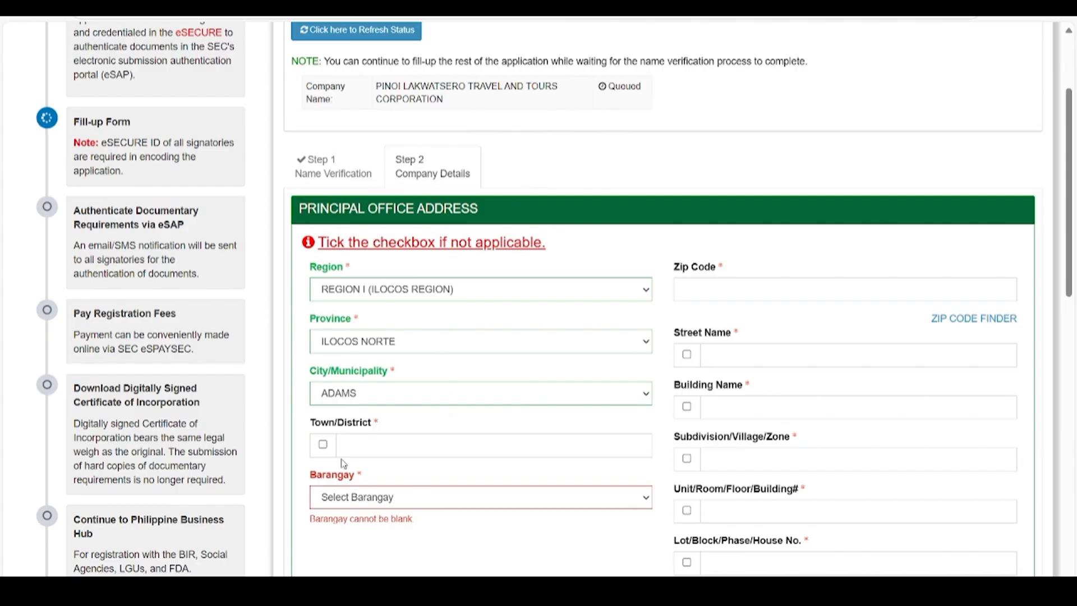
click(324, 445)
click(403, 498)
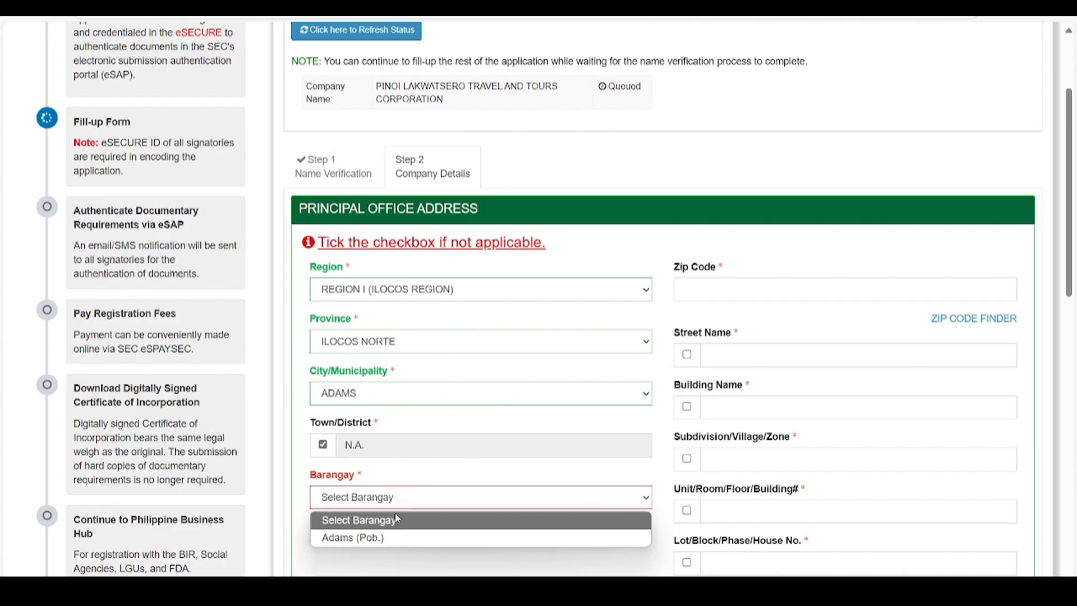
click(387, 539)
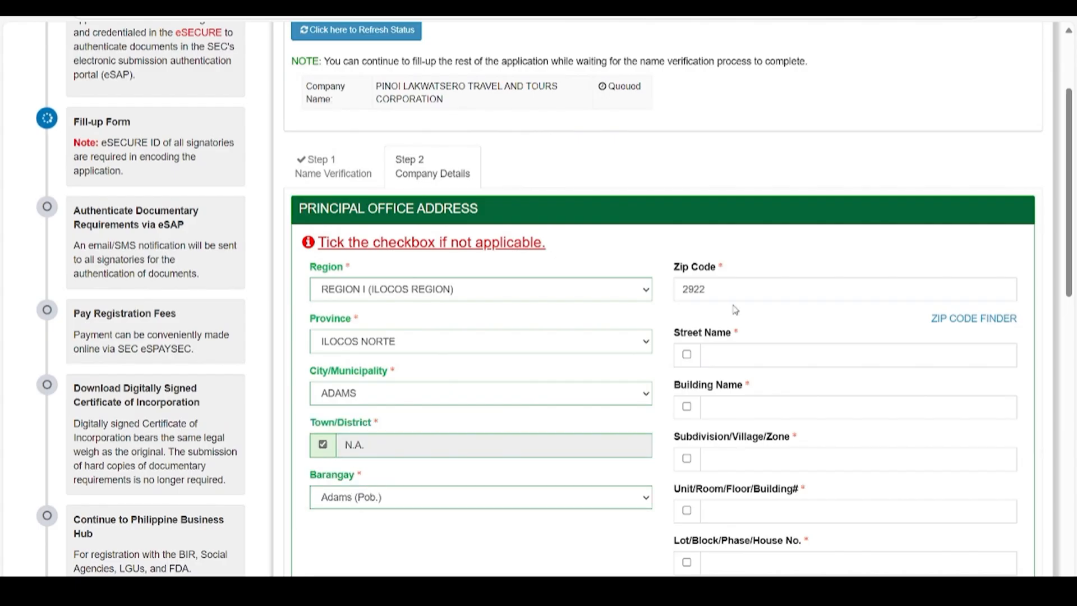
Enter street ABC, building N/A, subdivision XXX, unit 1 and lot 2.
click(710, 355)
text(ABC)
click(686, 406)
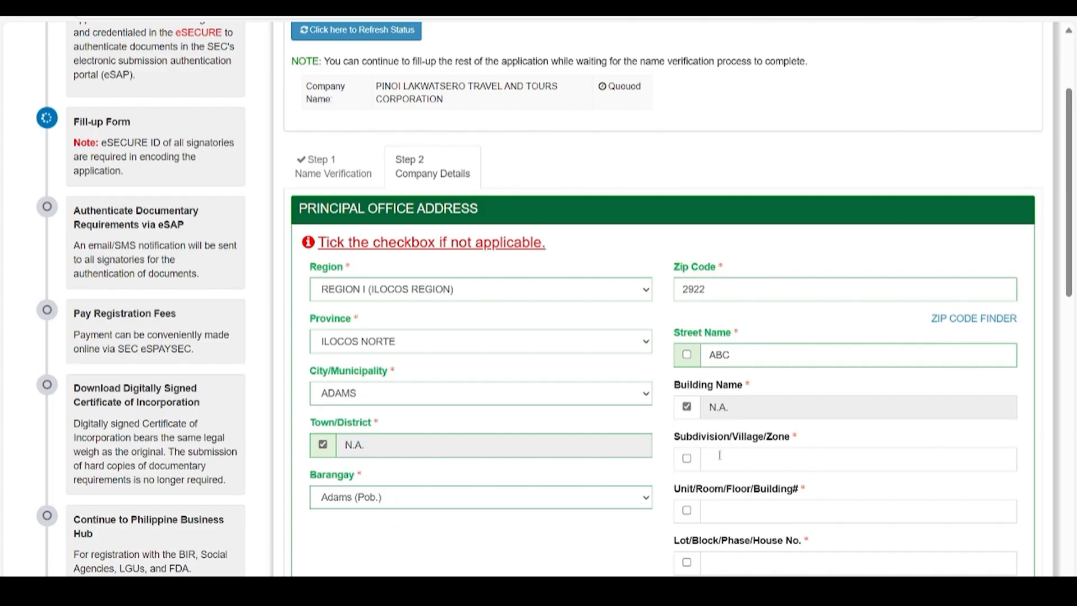
click(720, 456)
text(XXX)
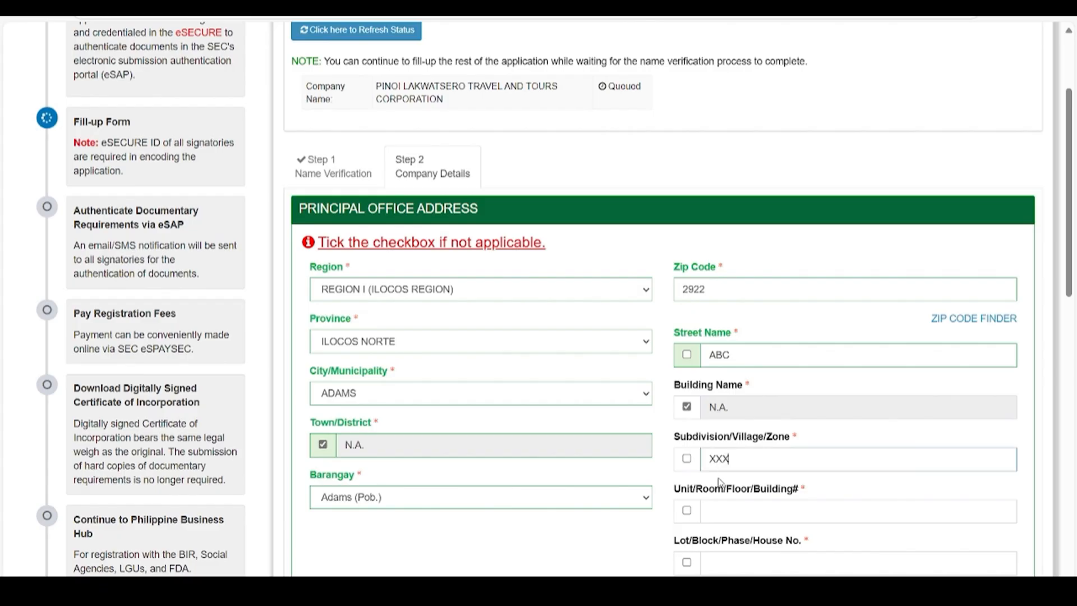
click(707, 512)
text(1)
key(Tab)
text(2)
scroll(650, 466, down, 4)
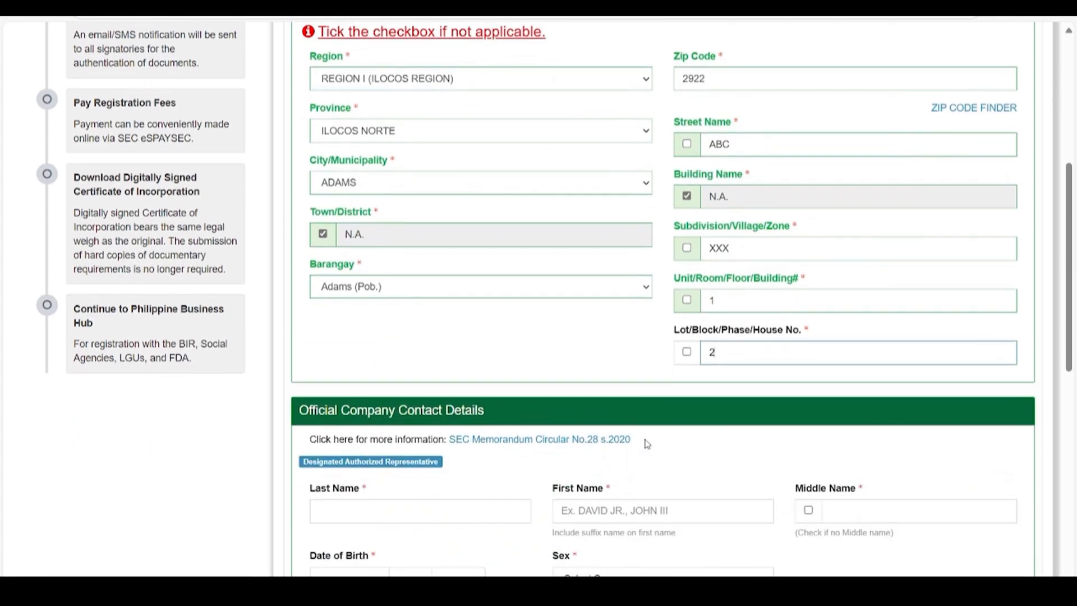
Set the representative's sex to Female and nationality to Philippine, Filipino.
scroll(647, 444, down, 3)
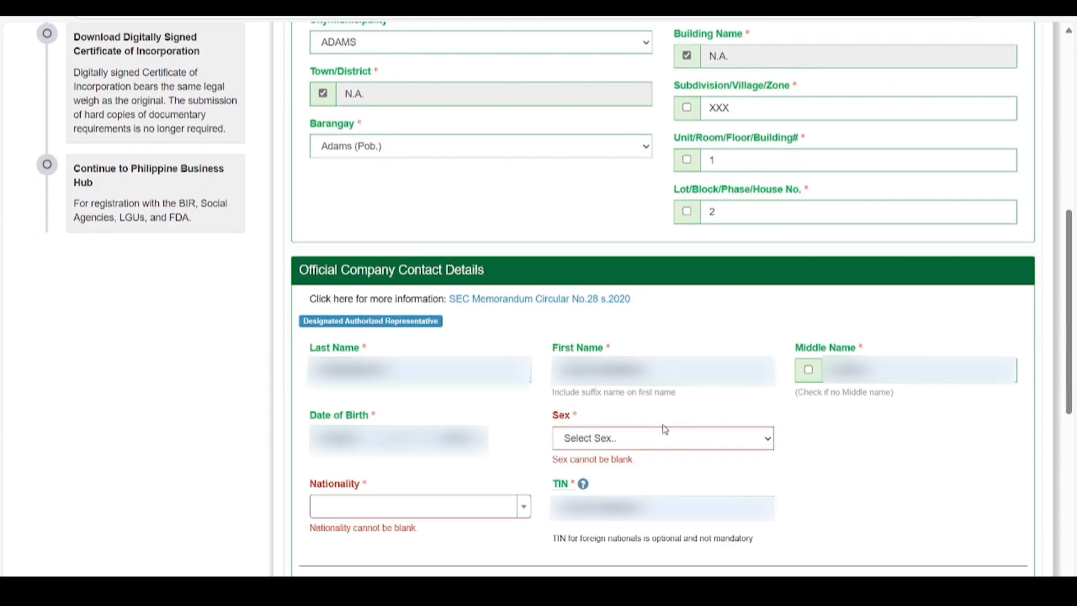
click(664, 431)
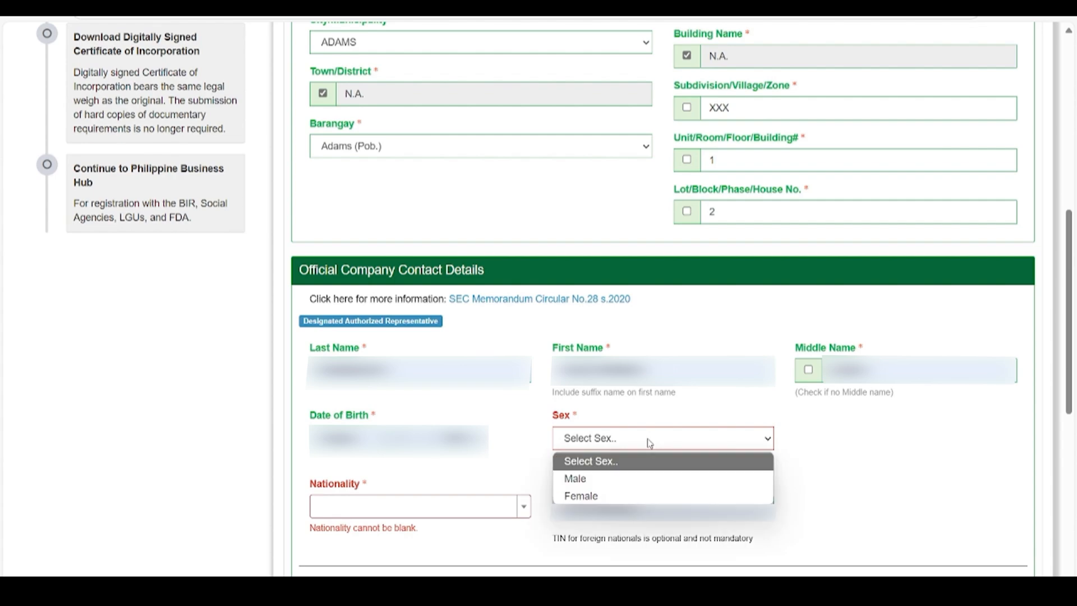
click(634, 494)
scroll(603, 474, down, 3)
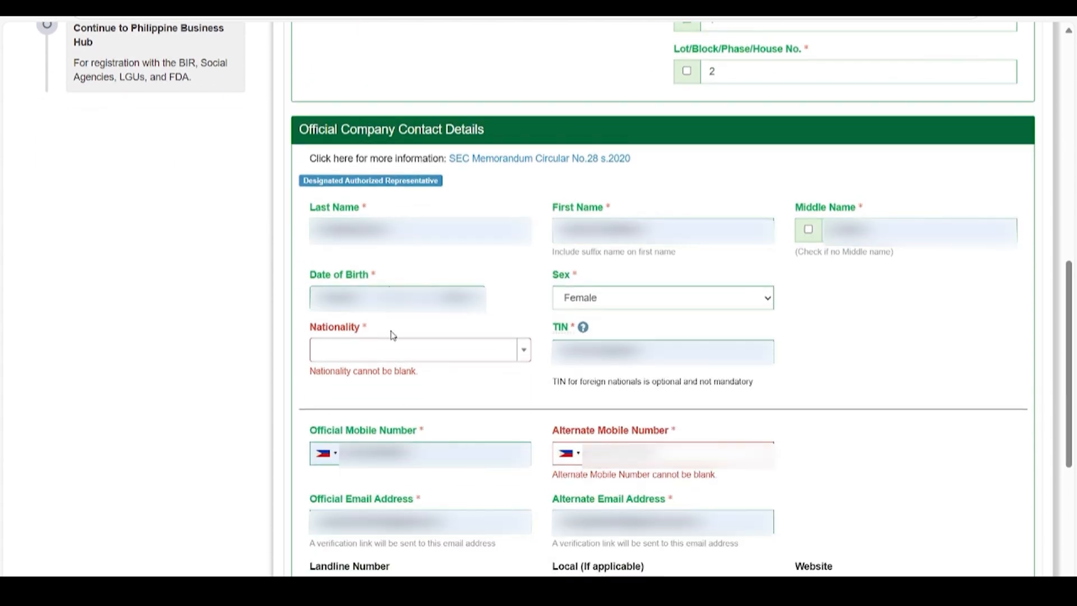
click(389, 351)
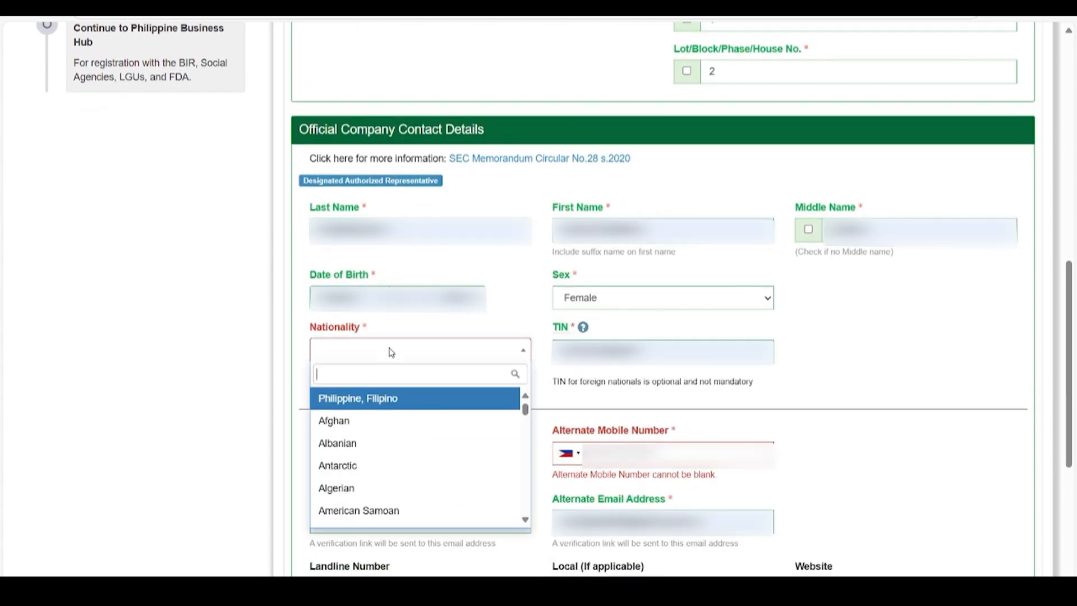
click(389, 402)
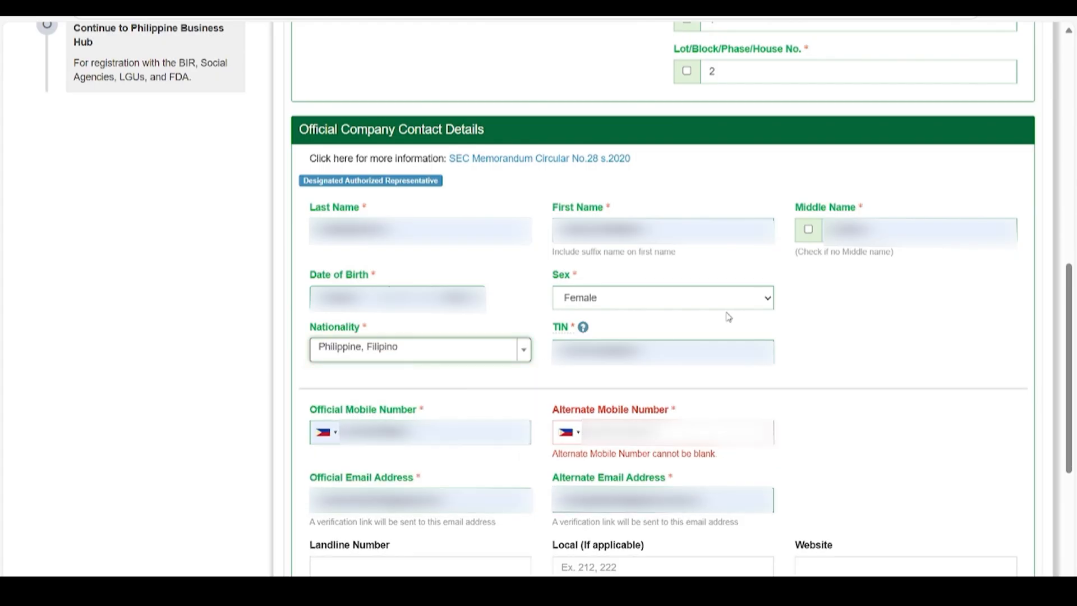
scroll(723, 317, down, 1)
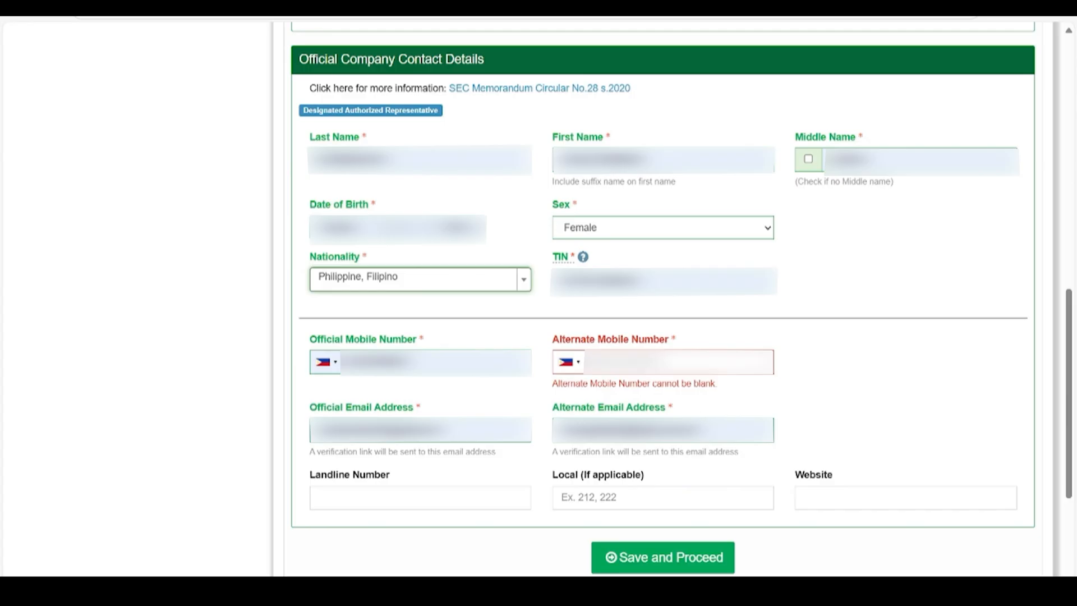
Enter the alternate mobile number and save the Company Details step.
click(671, 354)
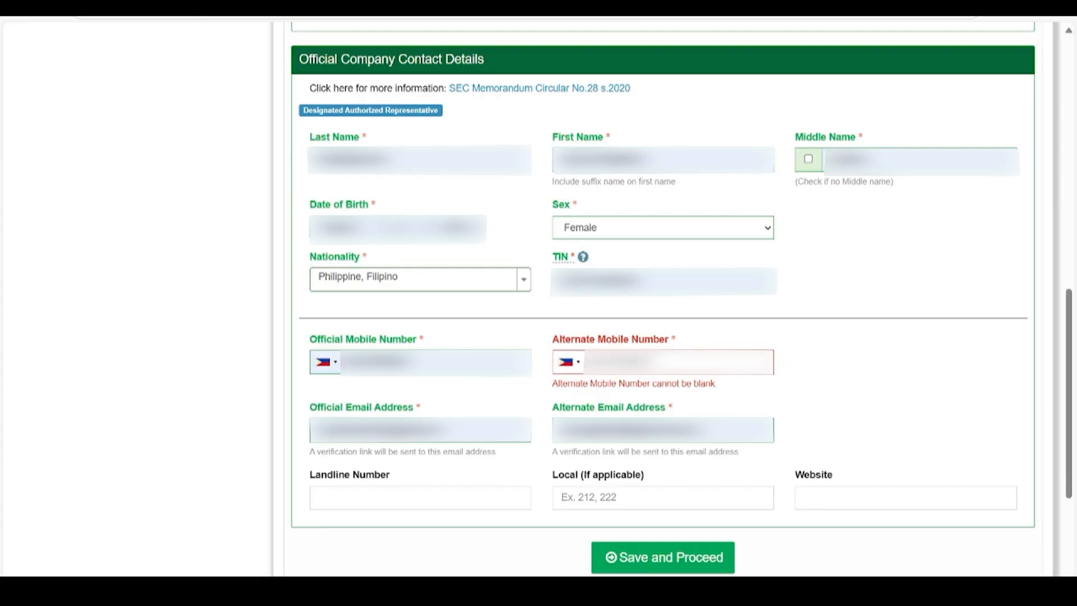
click(452, 469)
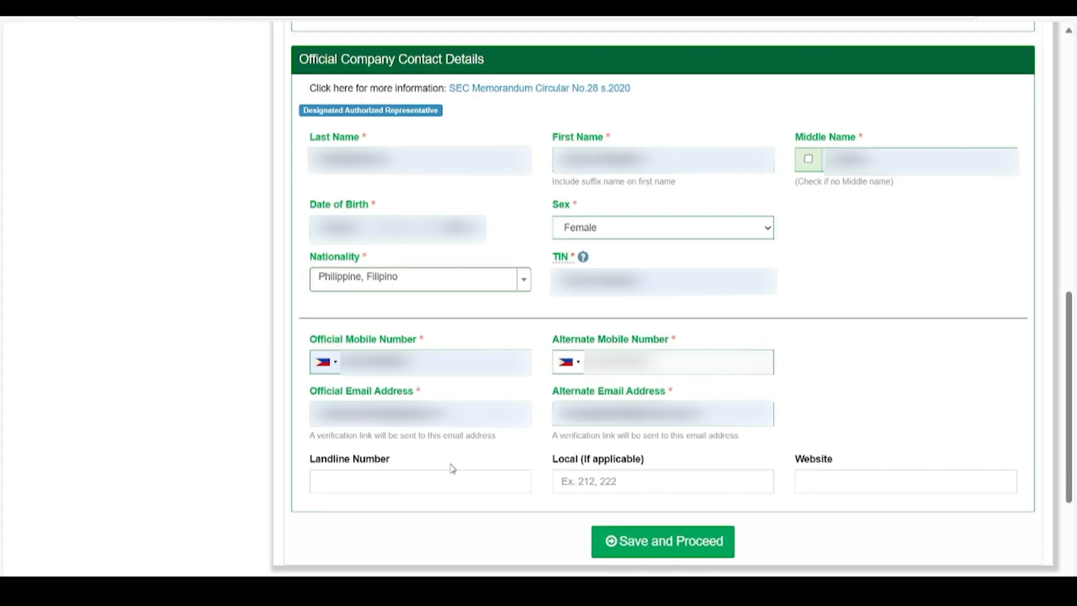
click(694, 547)
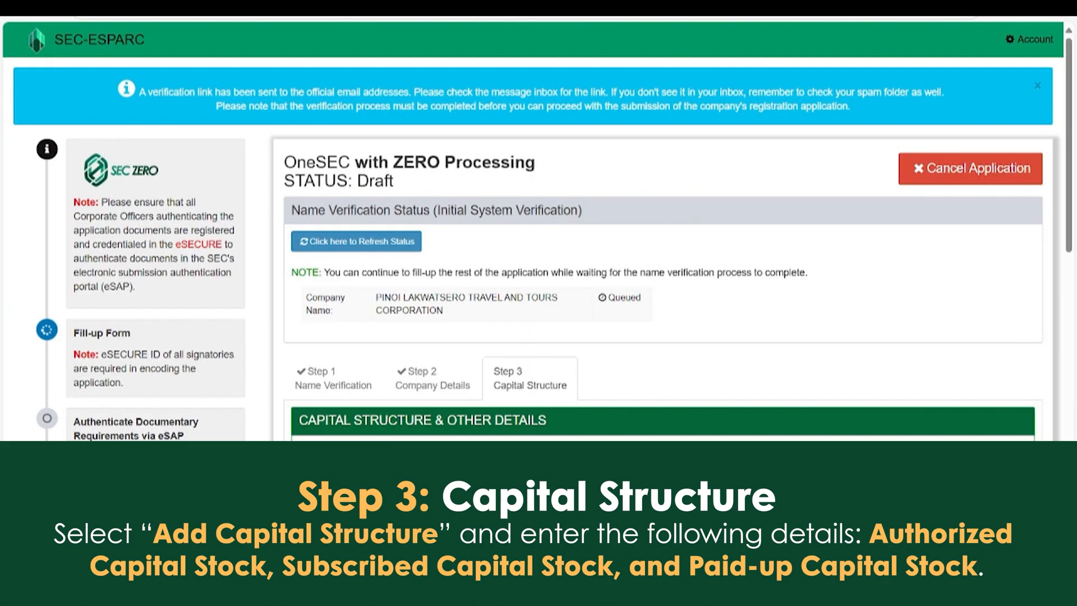
Add a capital structure row of 1,000,000 pesos authorized, subscribed and paid-up, and save it.
scroll(810, 428, down, 4)
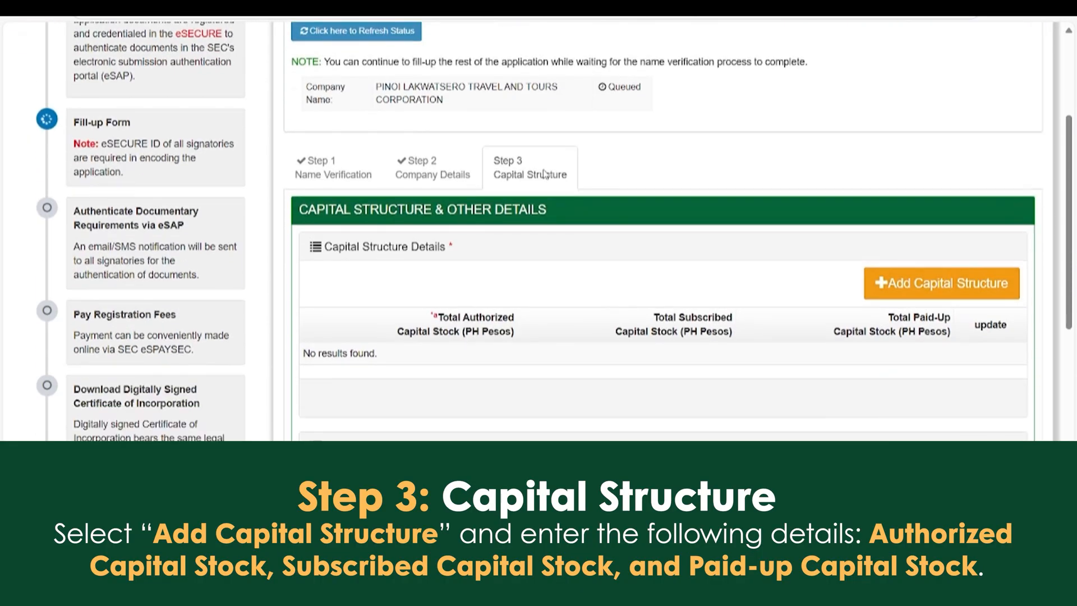
click(929, 289)
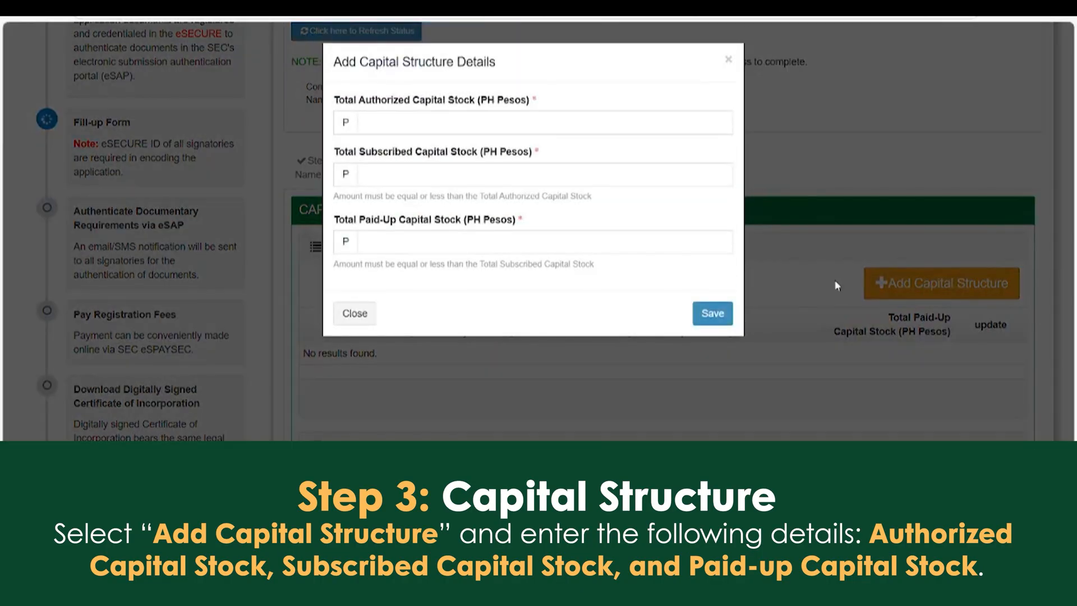
click(616, 124)
text(1)
text(00,000)
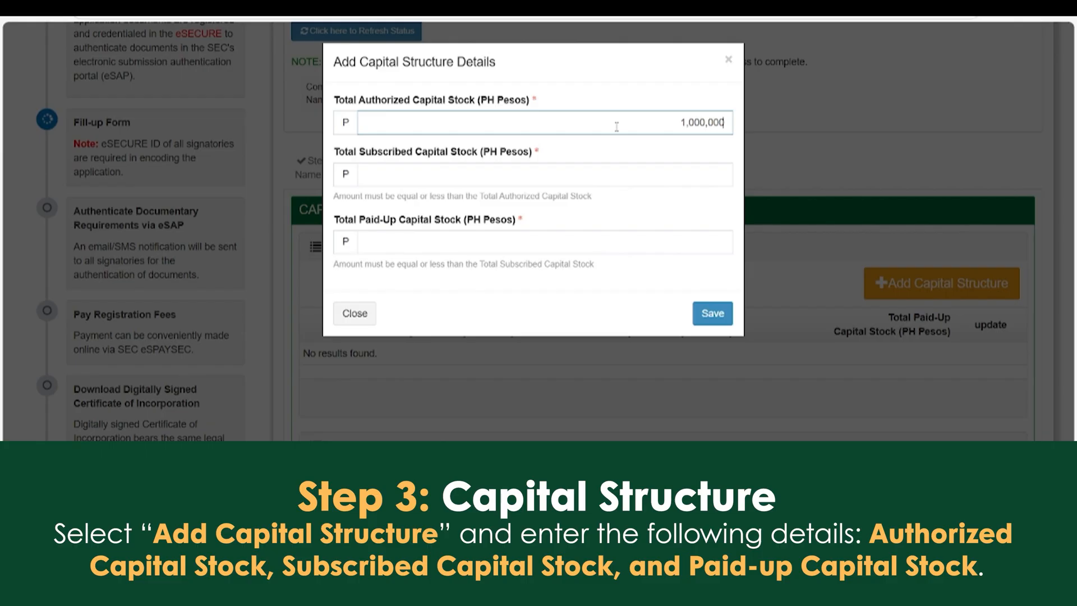
click(704, 174)
text(1000000)
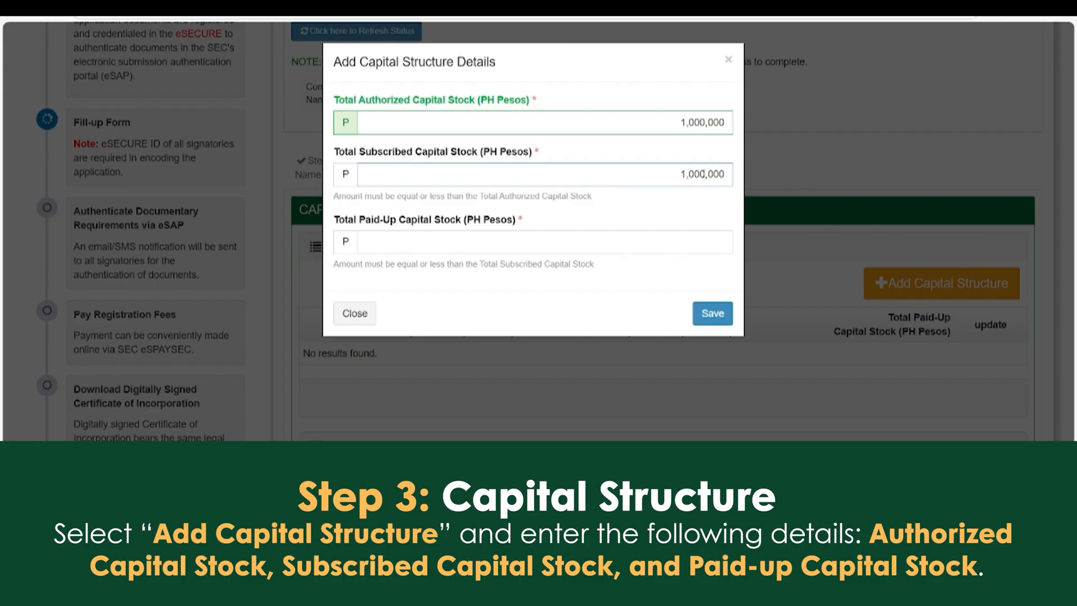
click(688, 243)
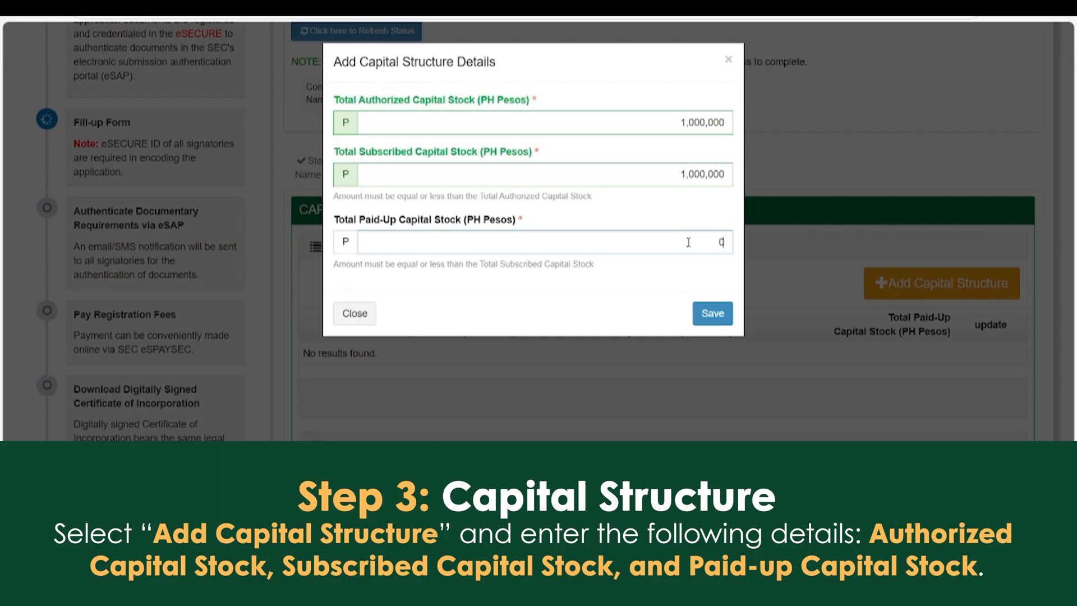
text(100,000)
text(0)
click(712, 315)
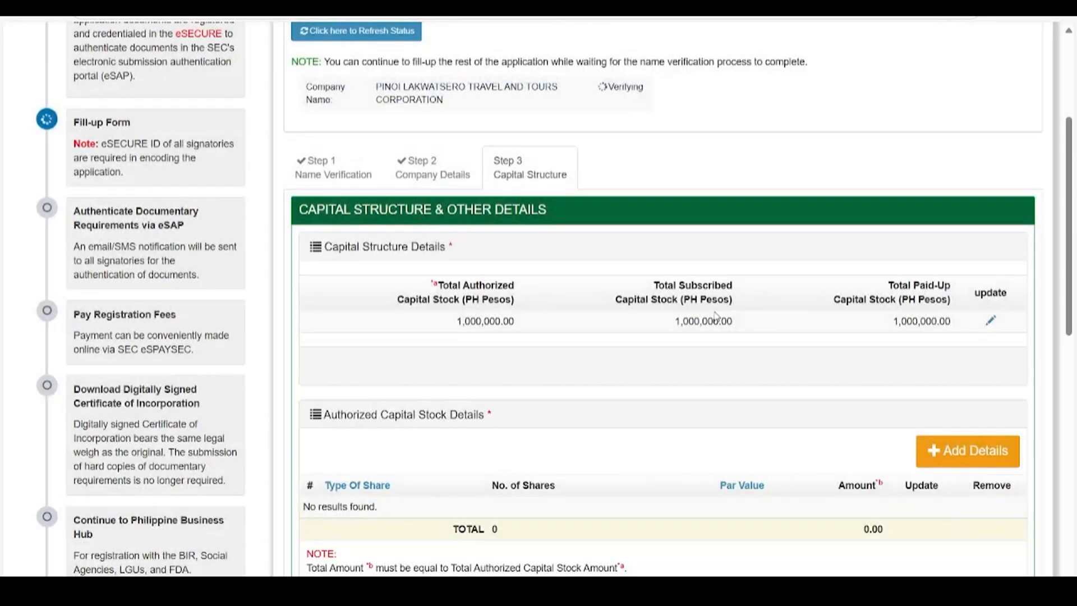
Add 1,000,000 Common - Voting - with Par shares at 1.00 par value.
scroll(789, 330, down, 2)
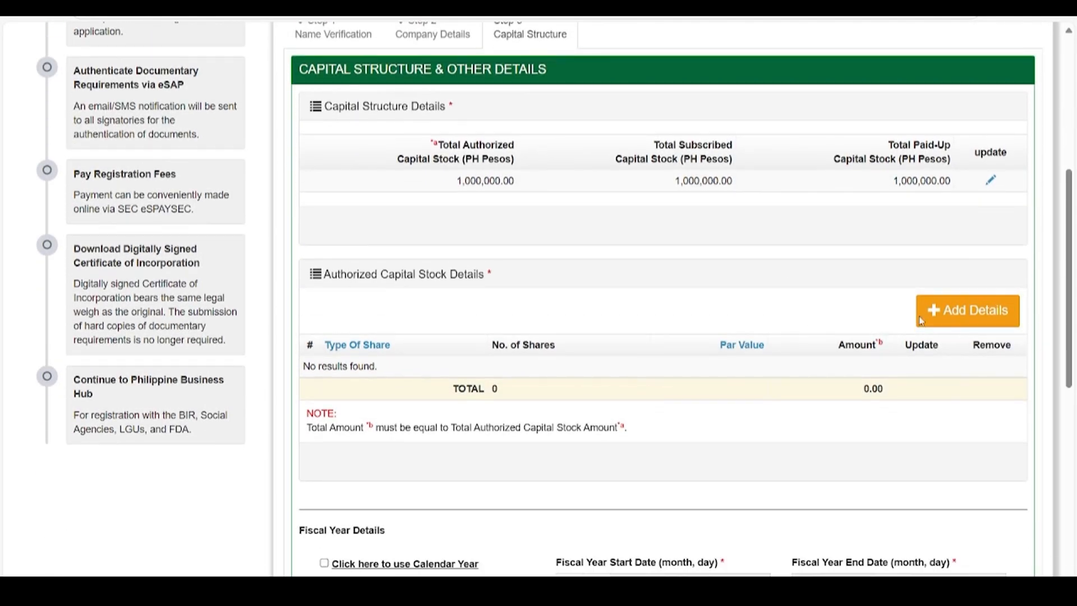
click(952, 322)
click(673, 175)
text(100,000)
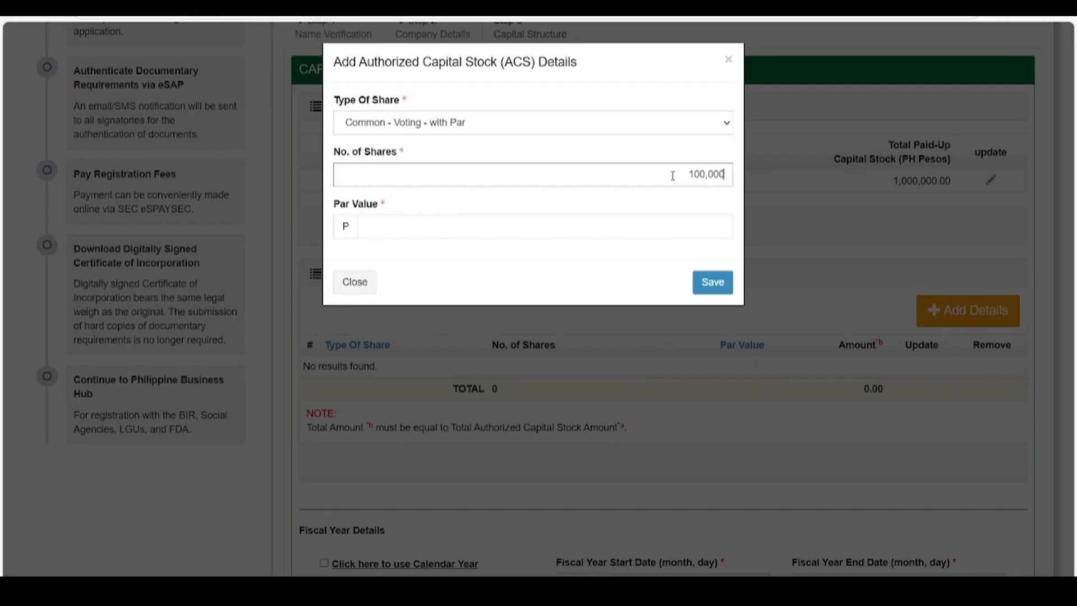
click(724, 227)
text(1.00)
click(712, 281)
Use a calendar fiscal year and set annual meetings to a fixed date, January 20.
scroll(729, 275, down, 3)
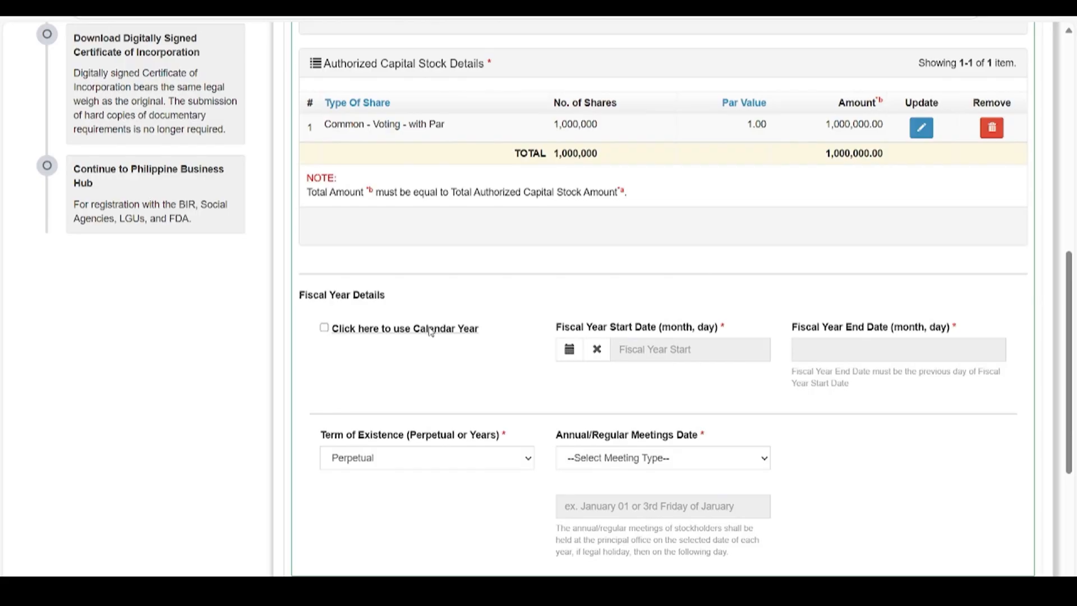
click(430, 331)
scroll(430, 331, down, 2)
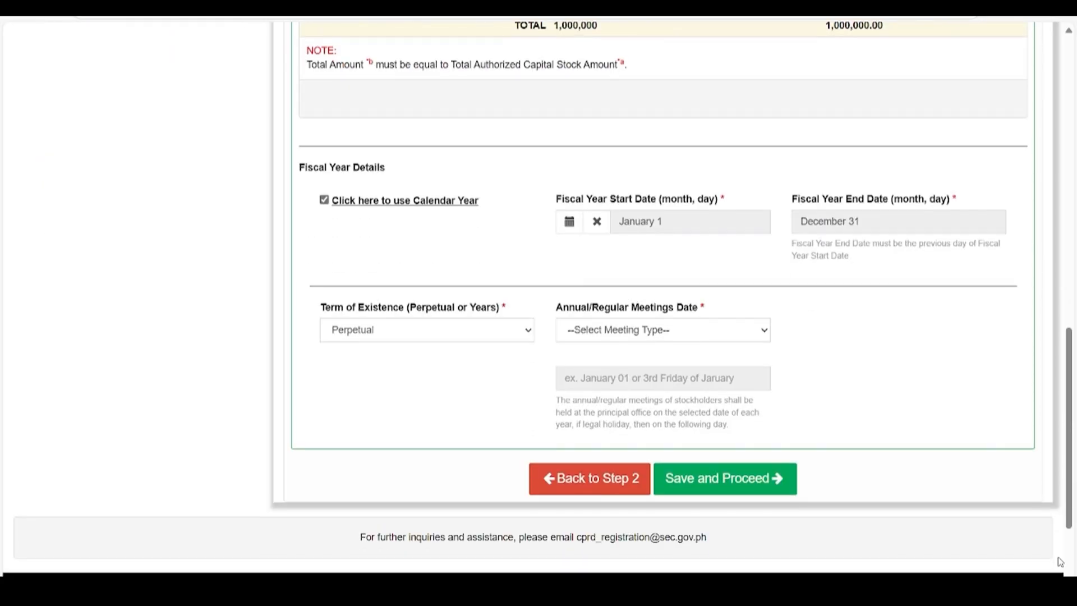
click(655, 331)
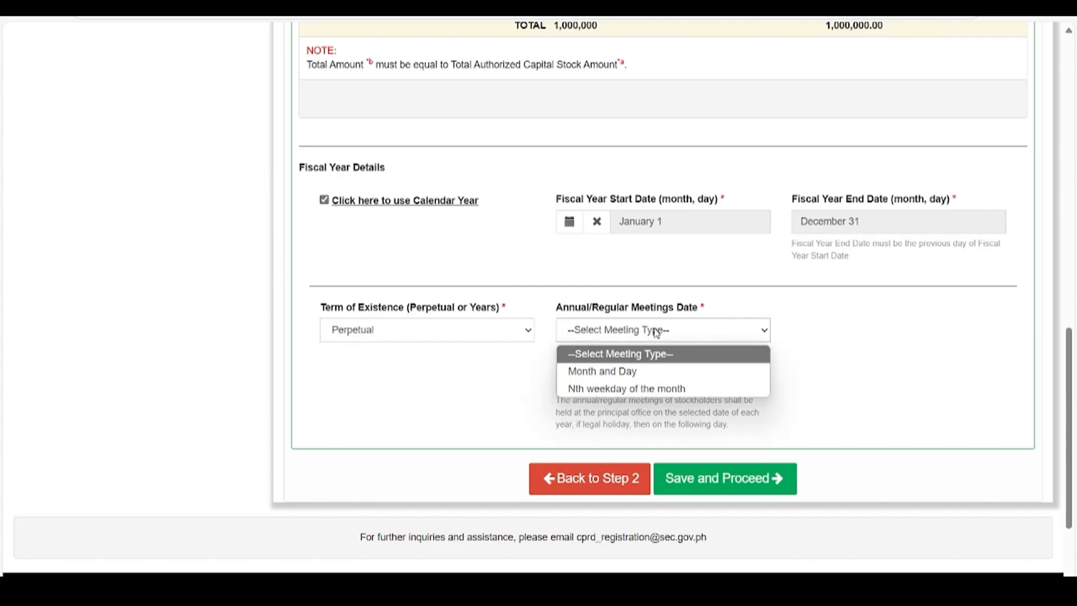
click(651, 370)
click(651, 437)
click(645, 410)
scroll(796, 482, down, 2)
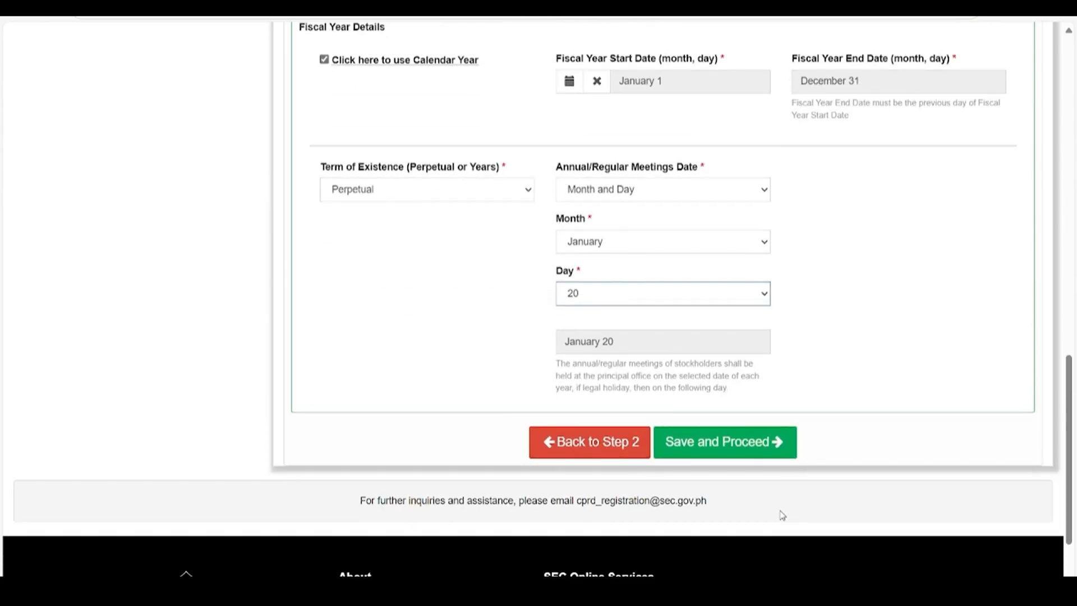
Save Step 3 and look up the Treasurer's record by eSECURE ID under Company Officers.
click(751, 446)
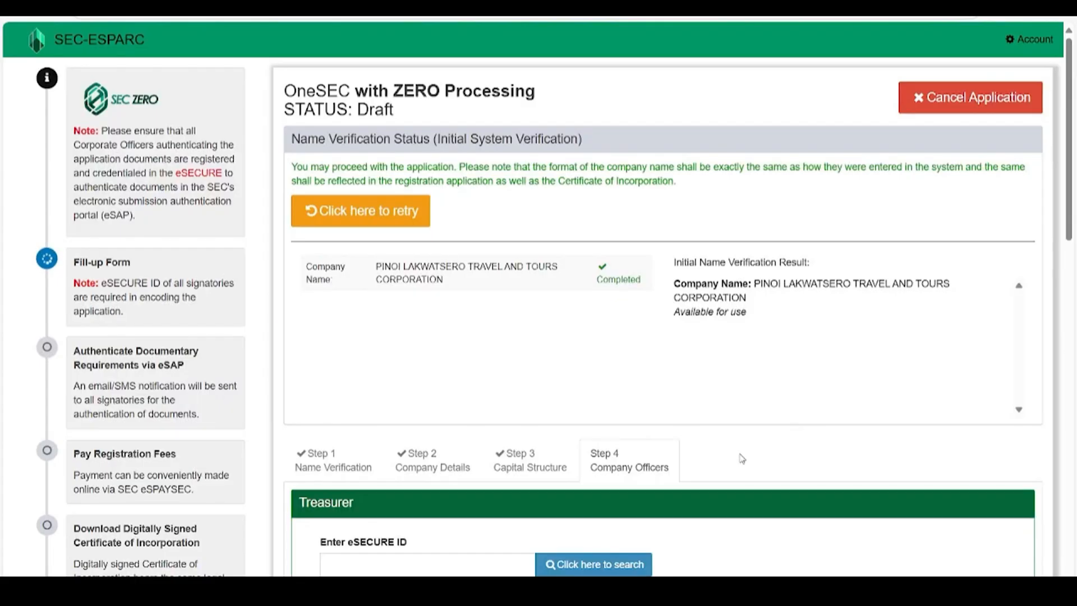
scroll(662, 236, down, 2)
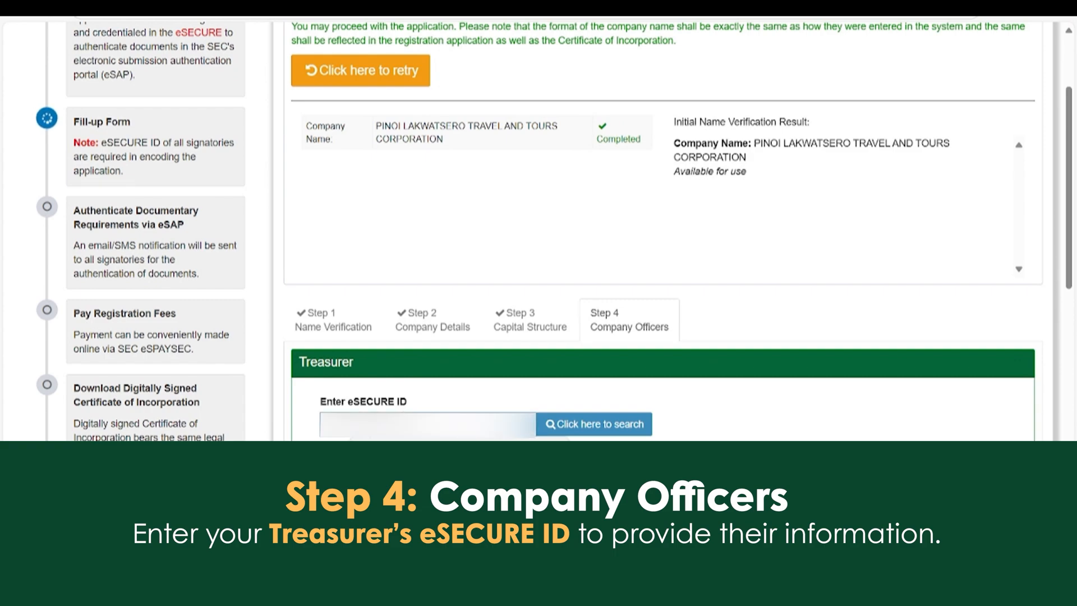
click(595, 424)
scroll(811, 362, down, 6)
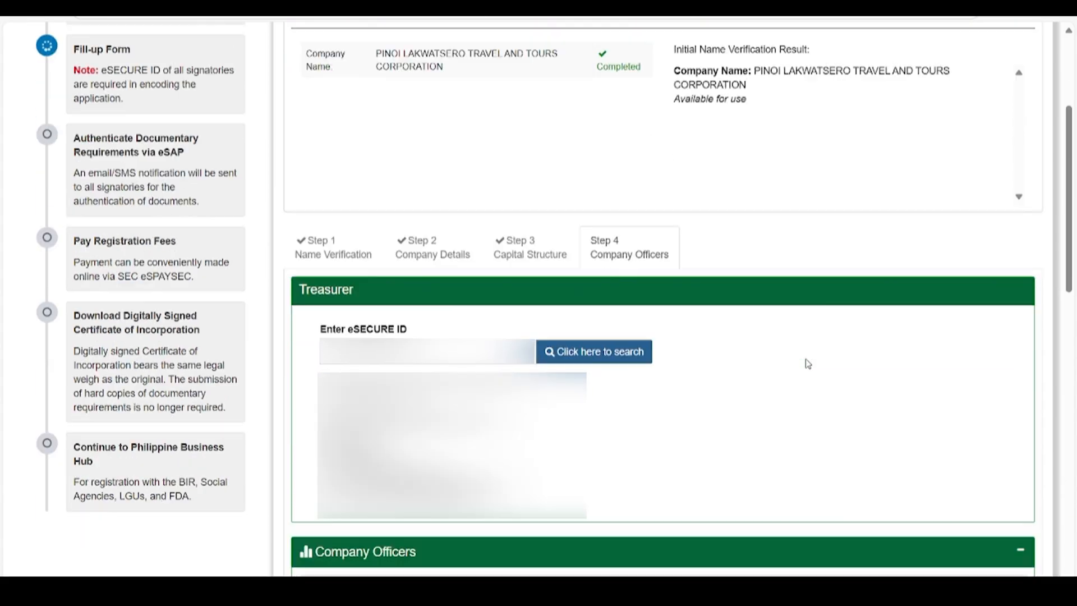
Add an officer found by eSECURE ID as incorporator, director and subscriber.
click(837, 334)
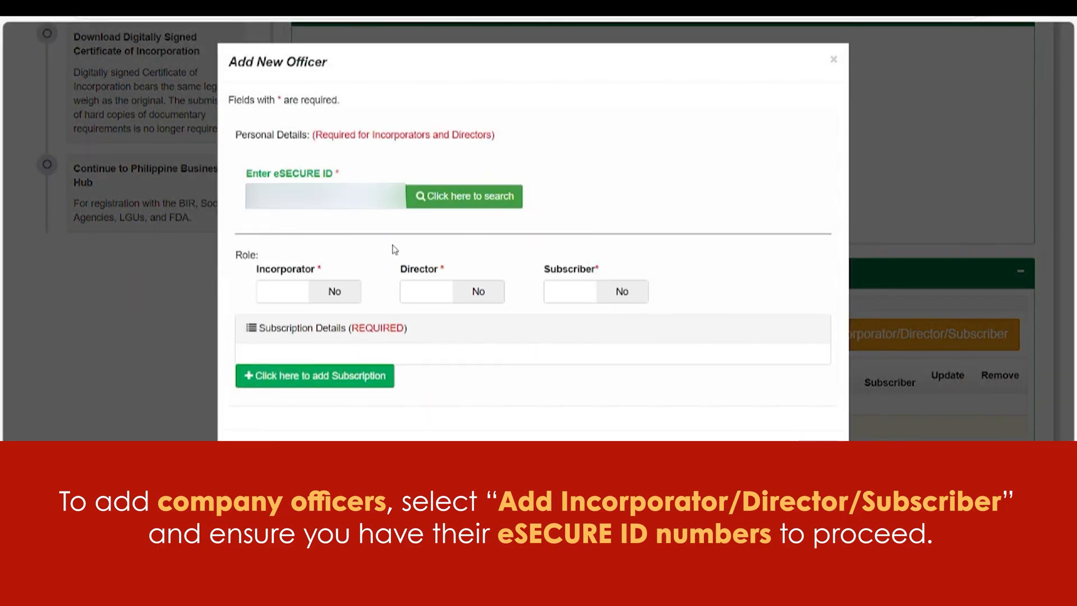
click(469, 193)
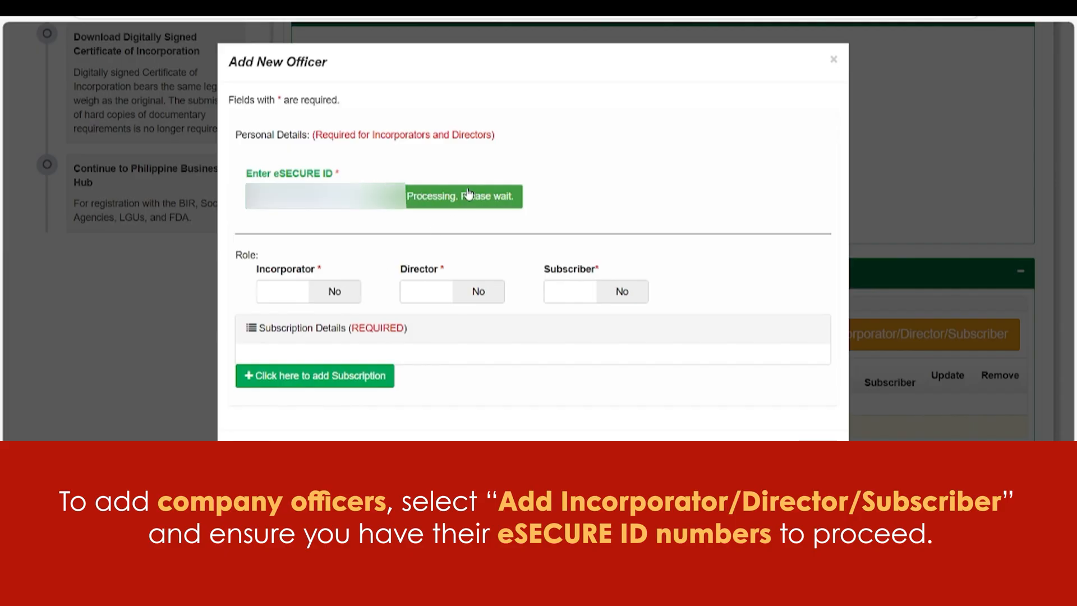
scroll(580, 200, down, 1)
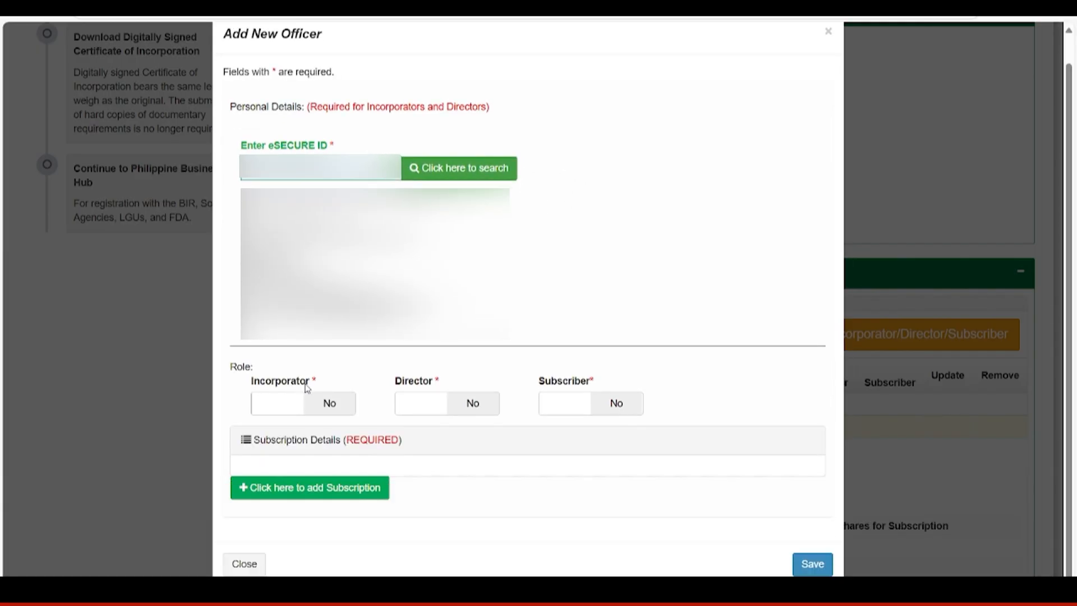
click(335, 407)
click(488, 413)
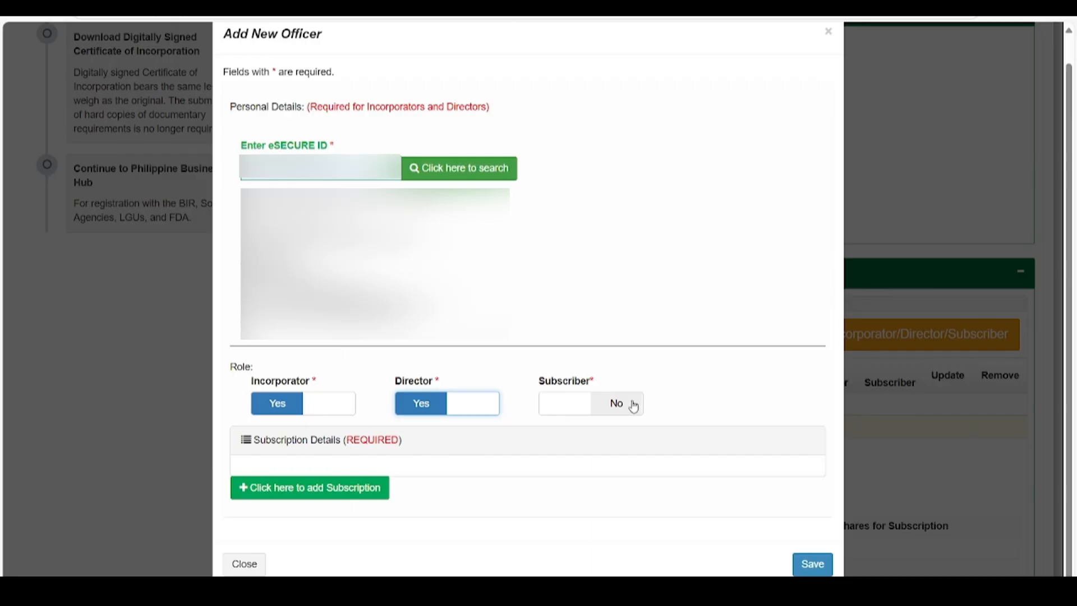
click(636, 403)
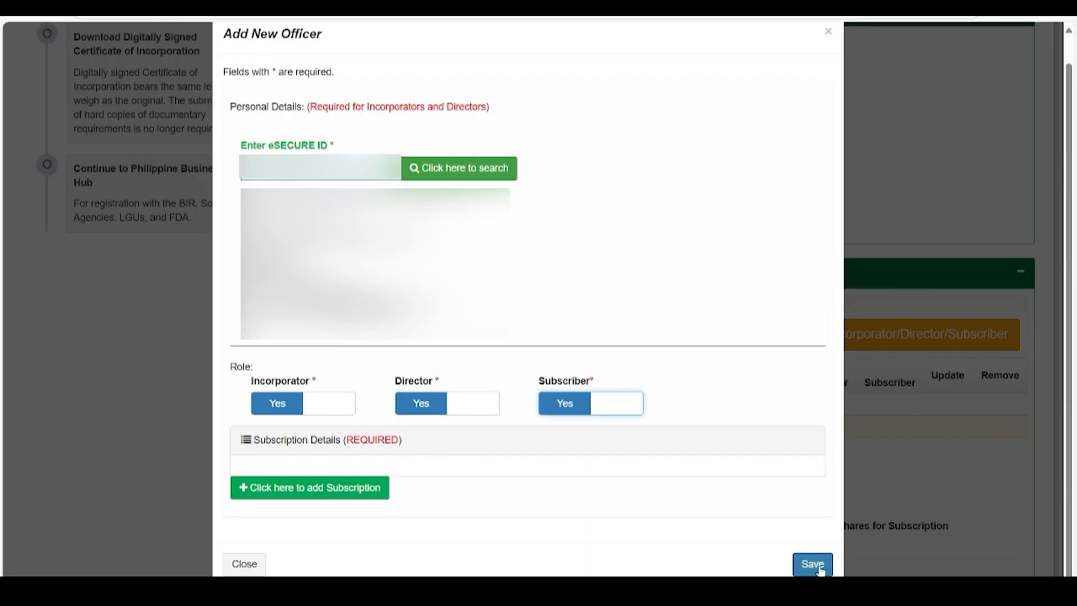
Give the officer 500,000 Common - Voting - with Par shares, paid up 500,000, and save.
click(373, 487)
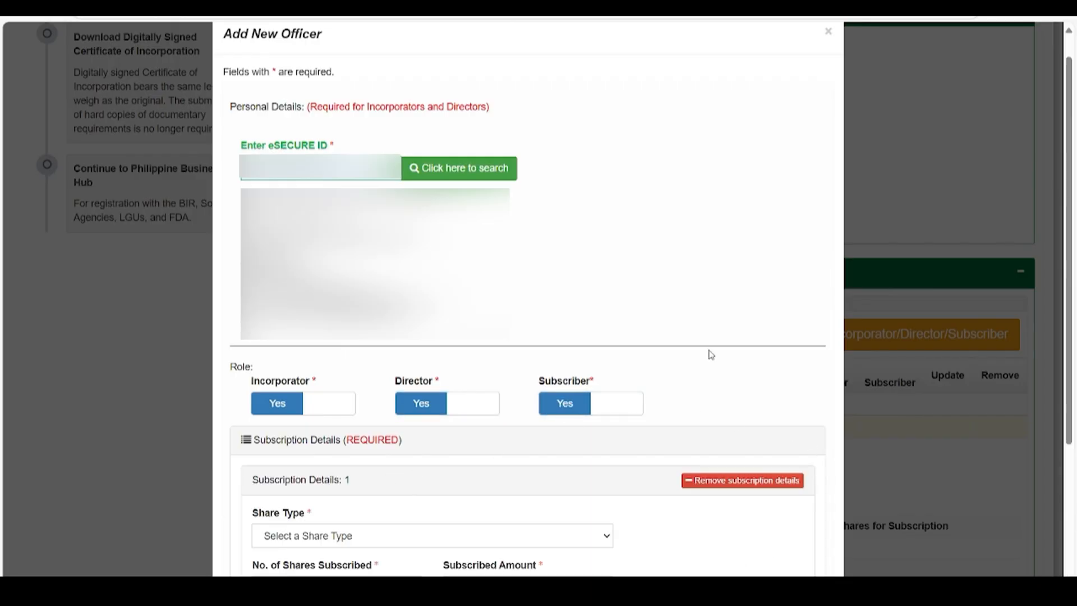
scroll(696, 369, down, 4)
click(532, 326)
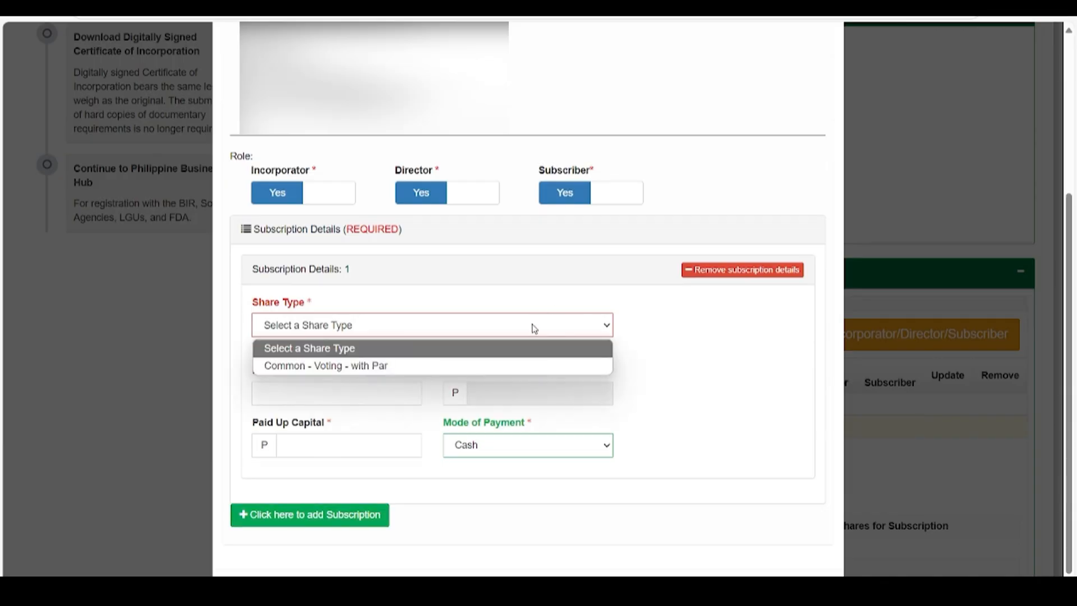
click(465, 371)
text(5000000)
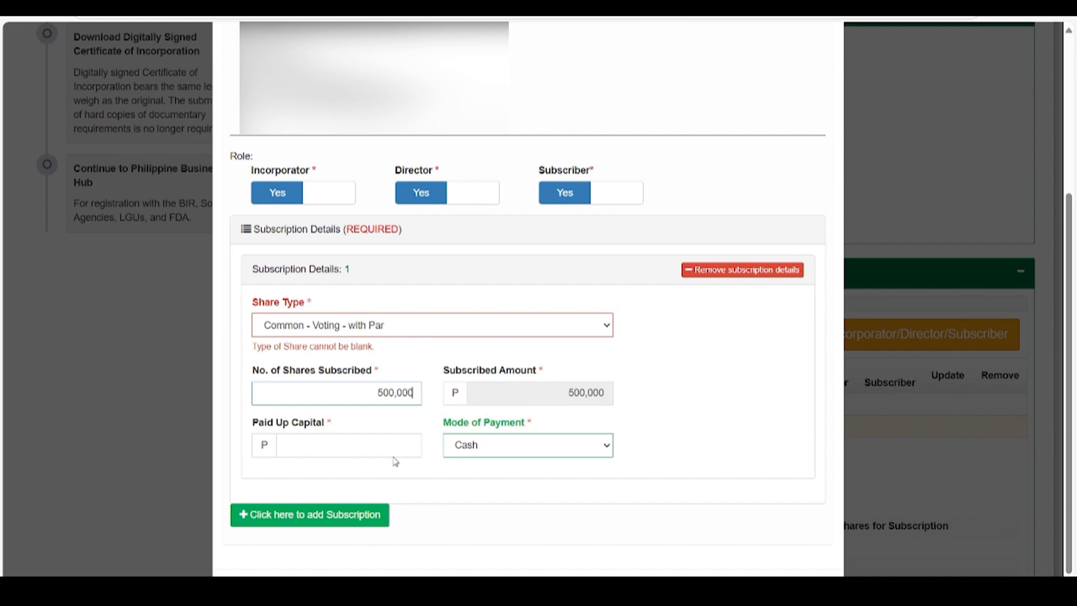
click(410, 444)
text(5000000)
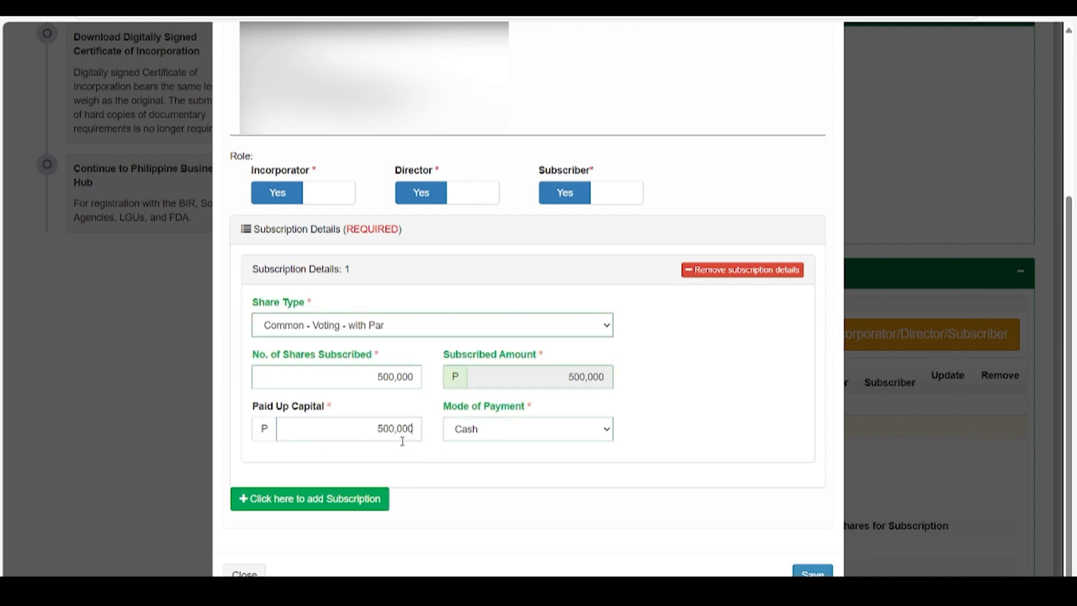
click(813, 572)
scroll(846, 505, down, 3)
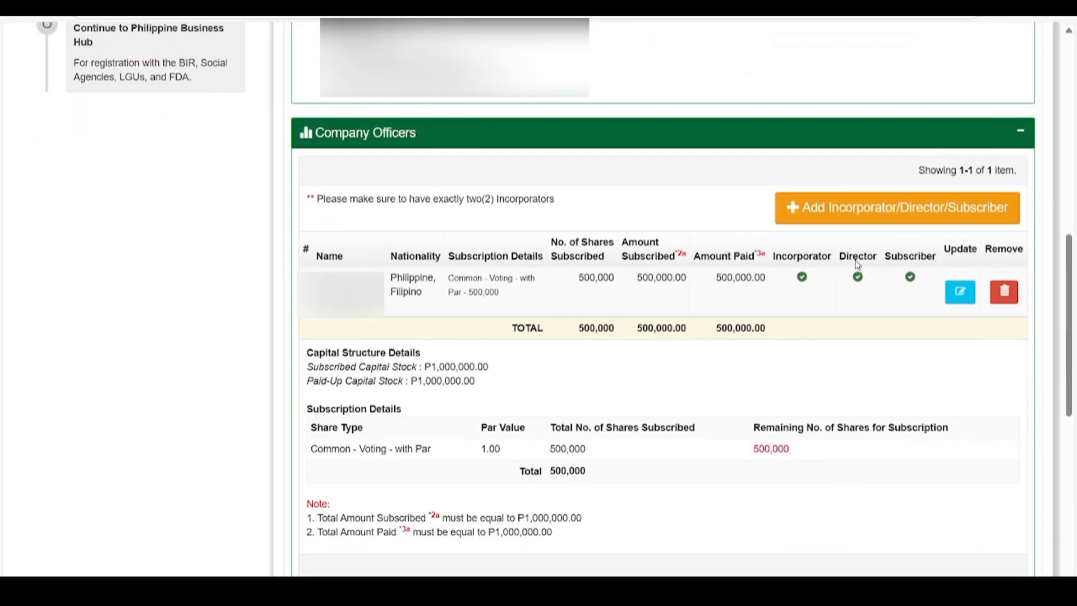
Add a second officer by eSECURE ID, marked incorporator, director and subscriber.
click(864, 213)
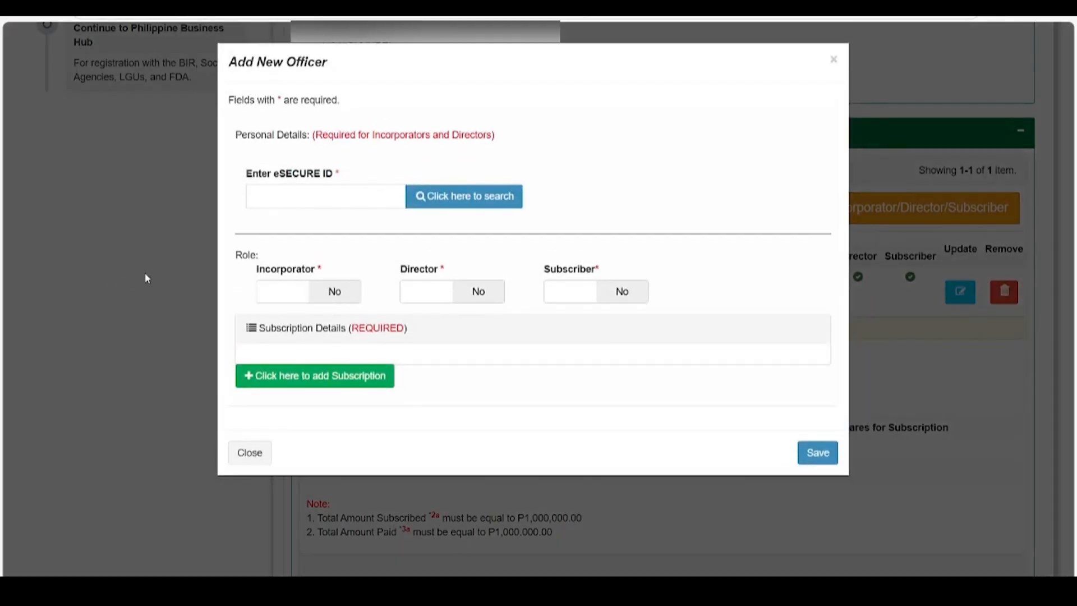
click(307, 199)
click(335, 292)
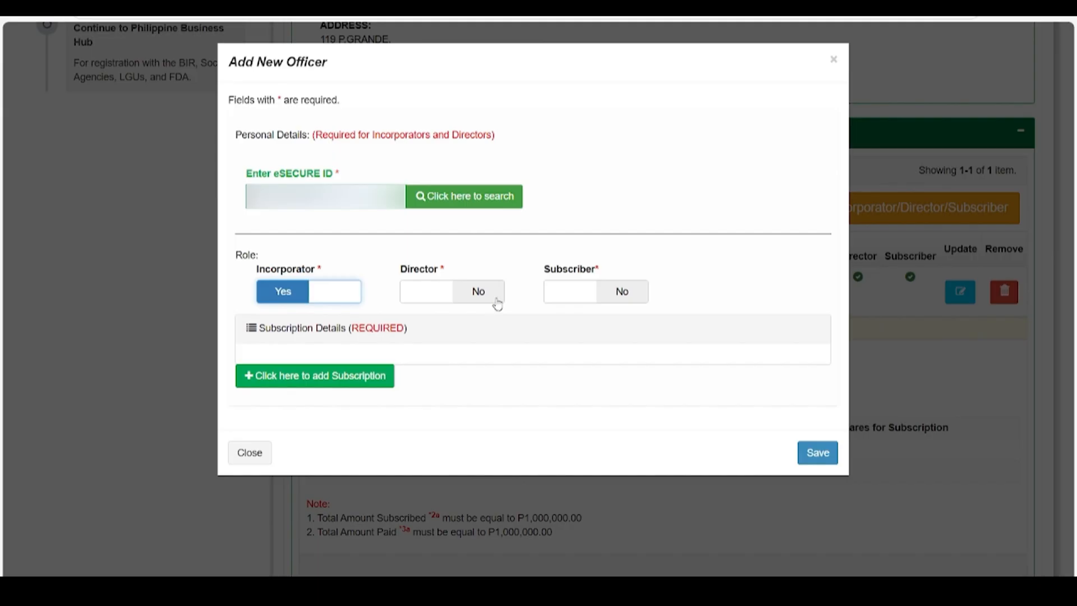
click(495, 298)
click(628, 300)
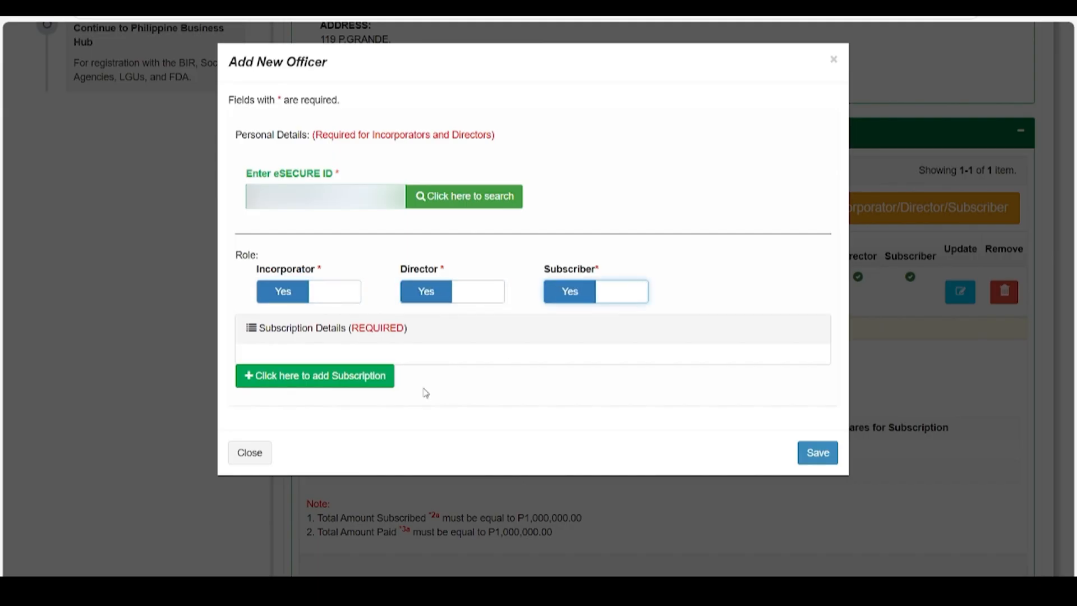
click(456, 198)
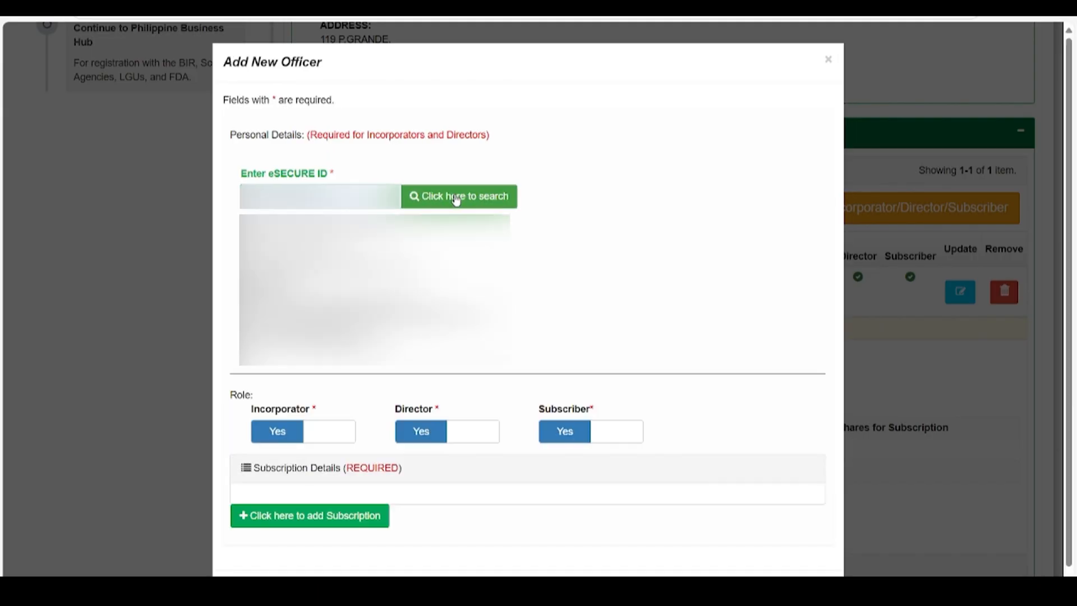
scroll(331, 416, down, 1)
Subscribe the second officer to 500,000 Common - Voting - with Par shares, paid up 500,000, and save.
click(333, 503)
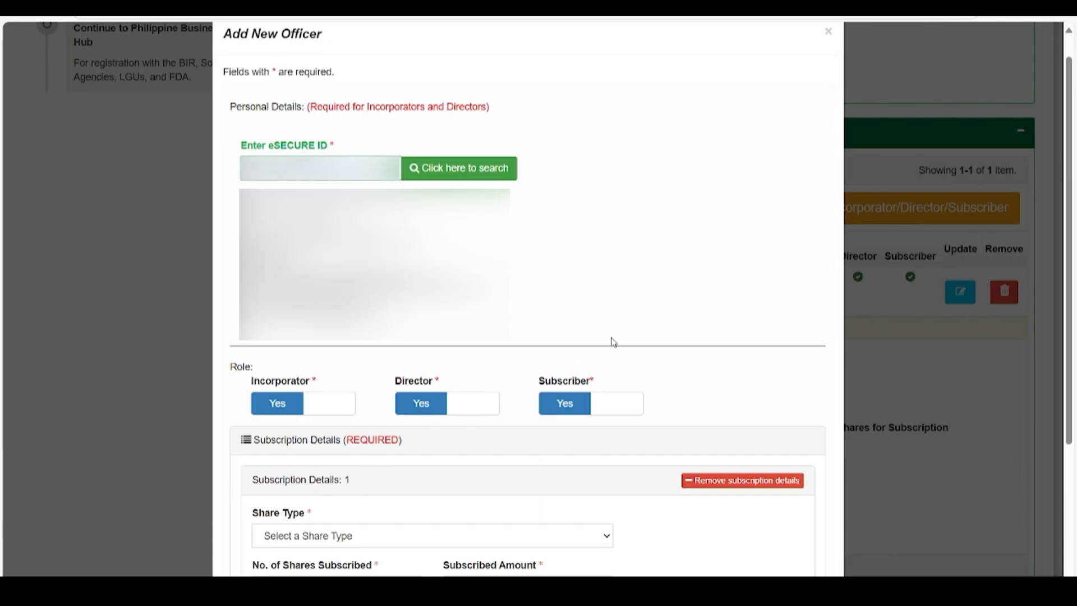
scroll(611, 342, down, 5)
click(449, 299)
click(404, 338)
click(386, 361)
text(5000000)
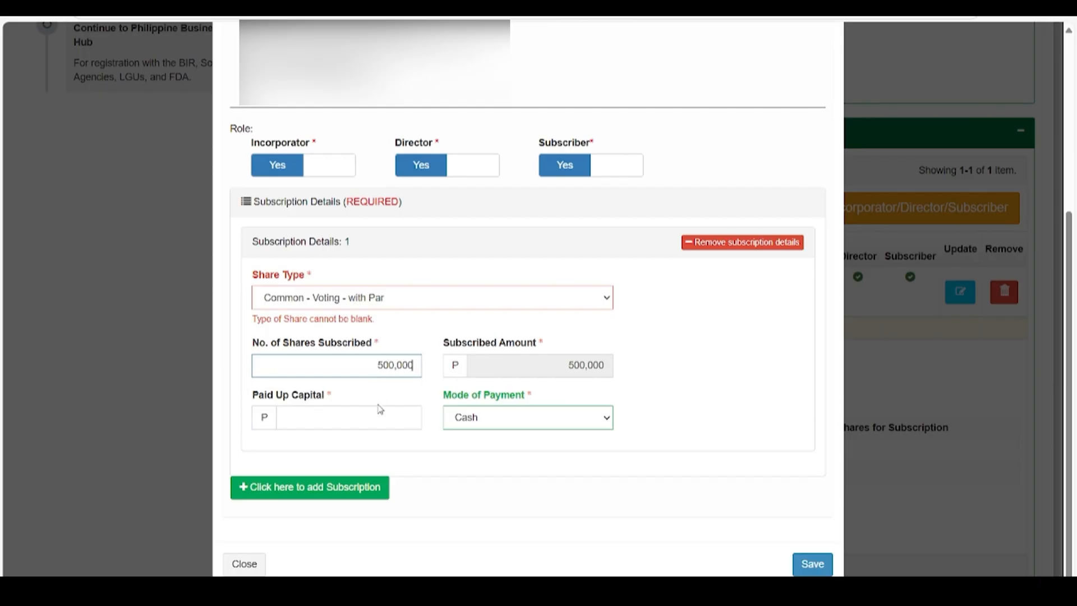
click(378, 412)
text(500,000)
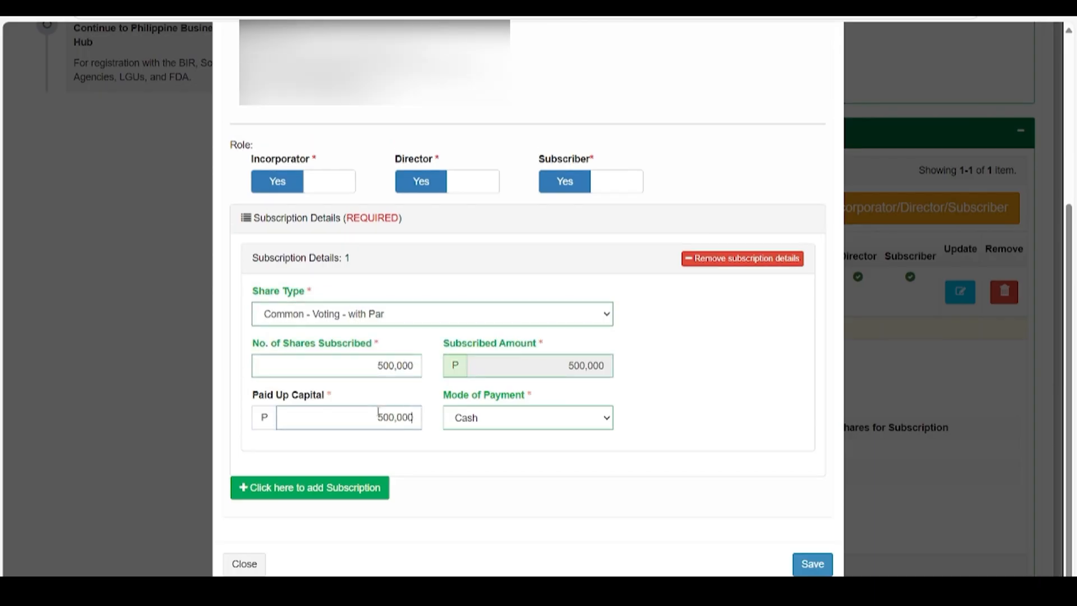
click(810, 558)
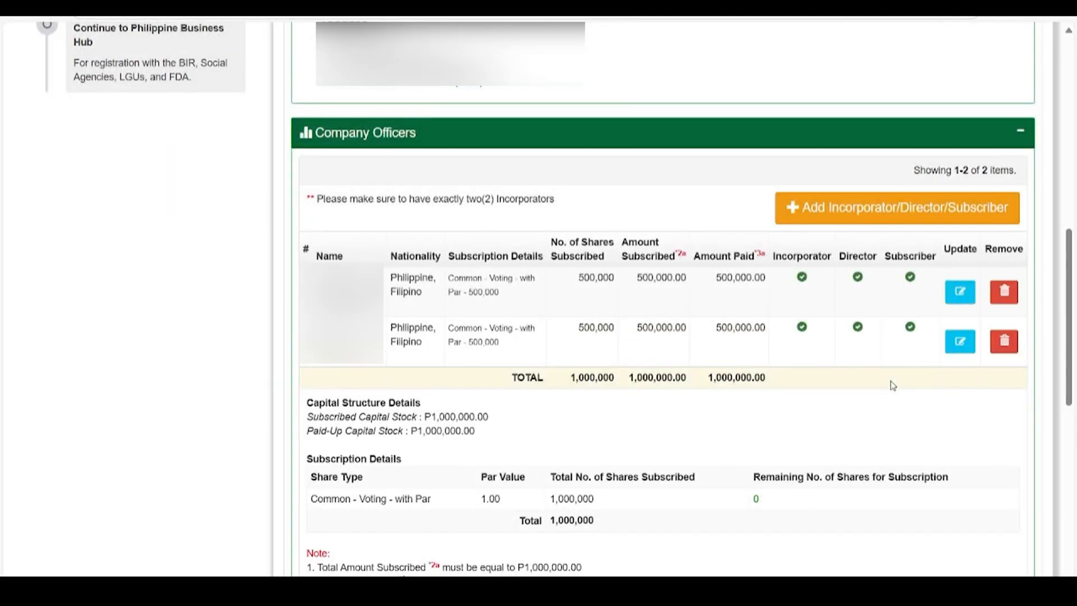
Tick the officers attestation confirmation and save Step 4 Company Officers.
scroll(893, 384, down, 5)
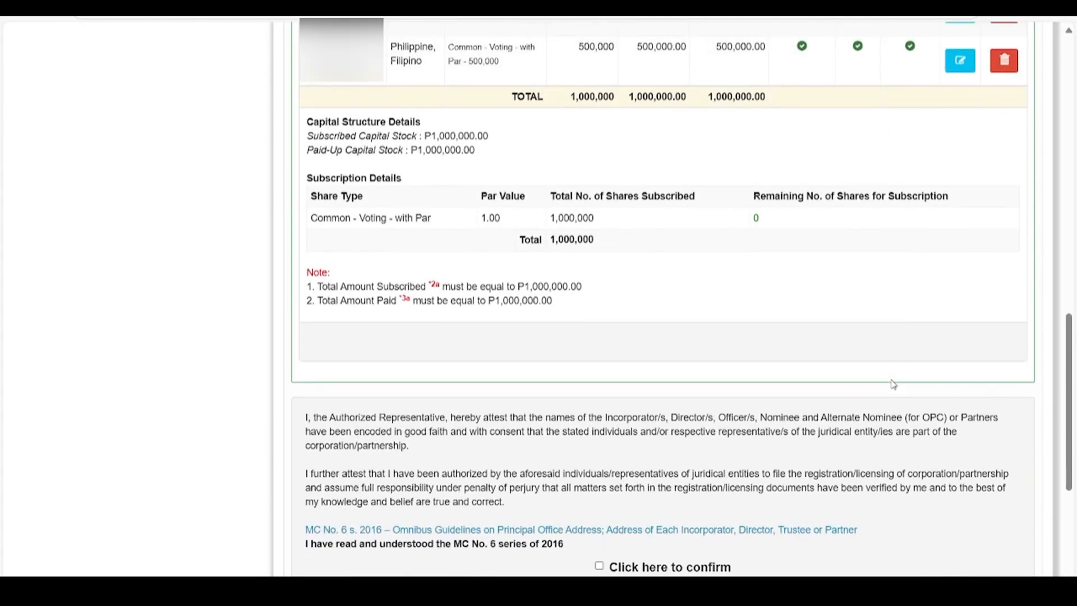
scroll(829, 445, down, 3)
click(654, 427)
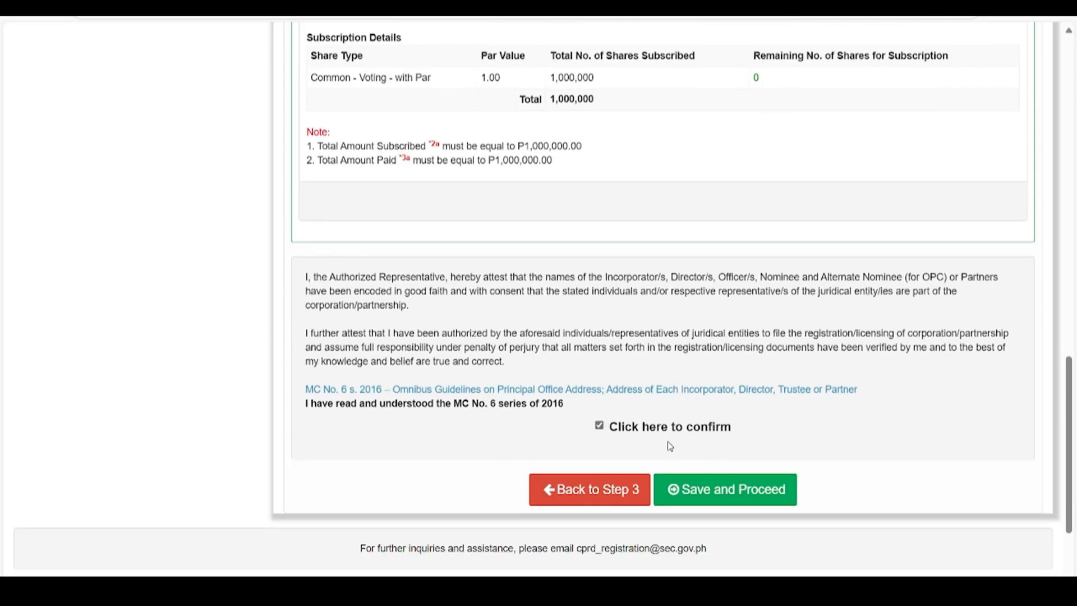
click(682, 484)
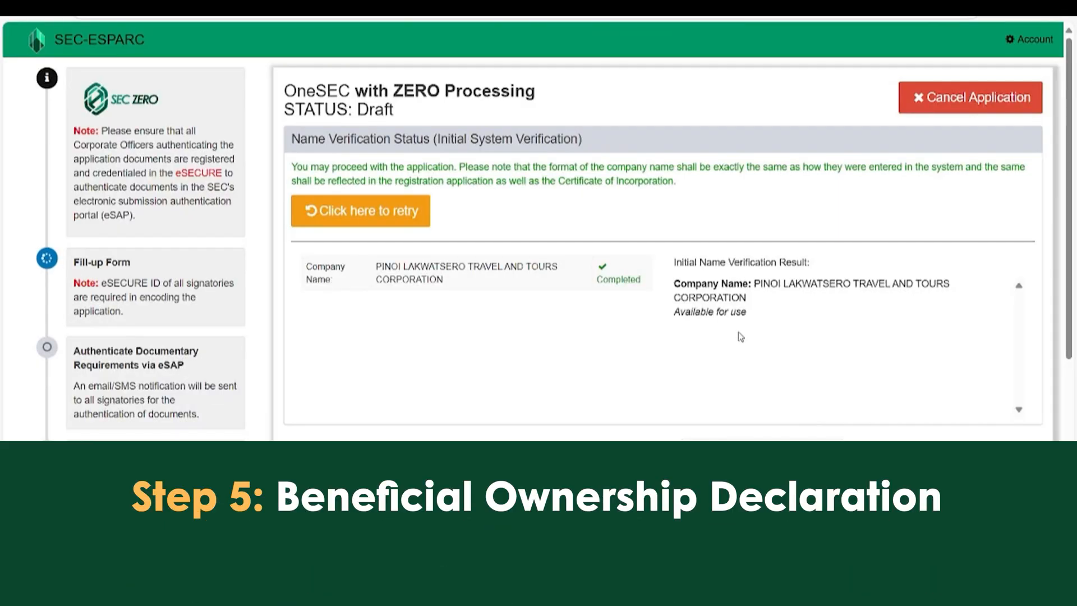
Answer No to the nominee declaration, tick its attestation, and save Step 5.
scroll(707, 319, down, 1)
scroll(707, 320, down, 1)
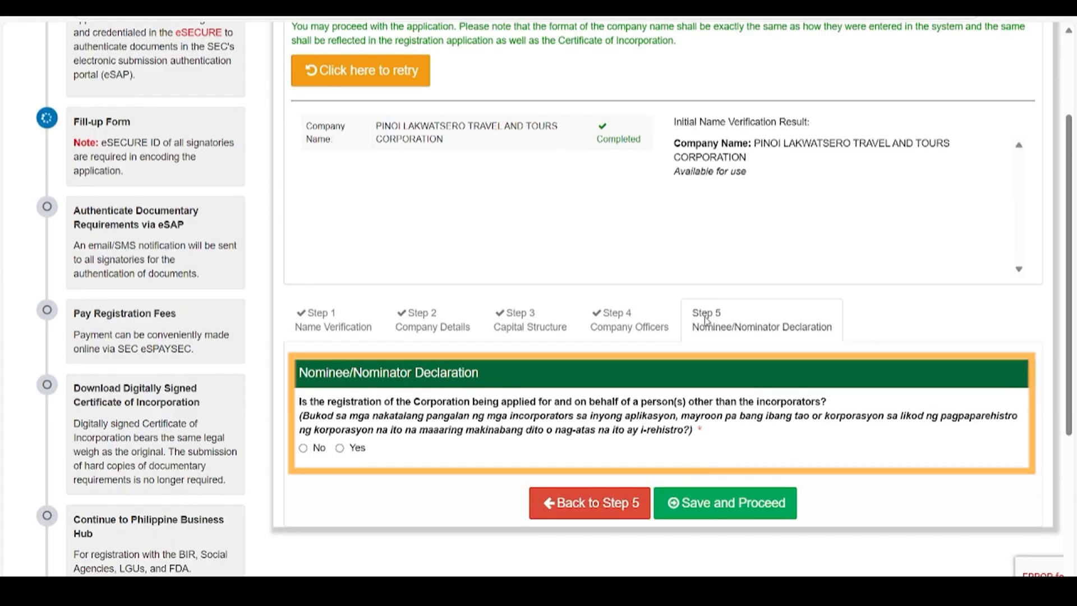
click(303, 447)
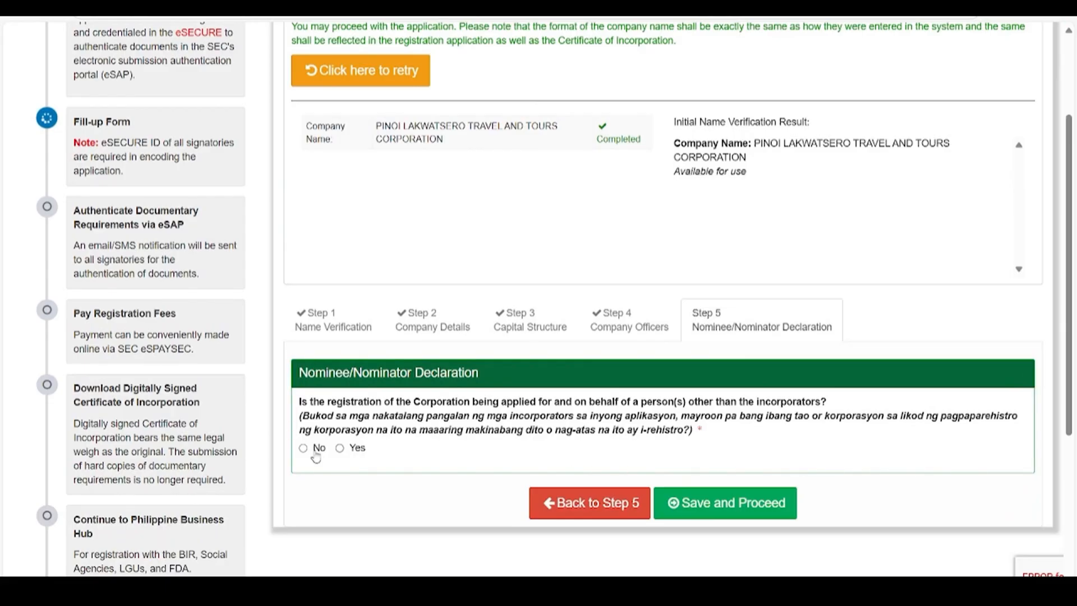
scroll(640, 427, down, 4)
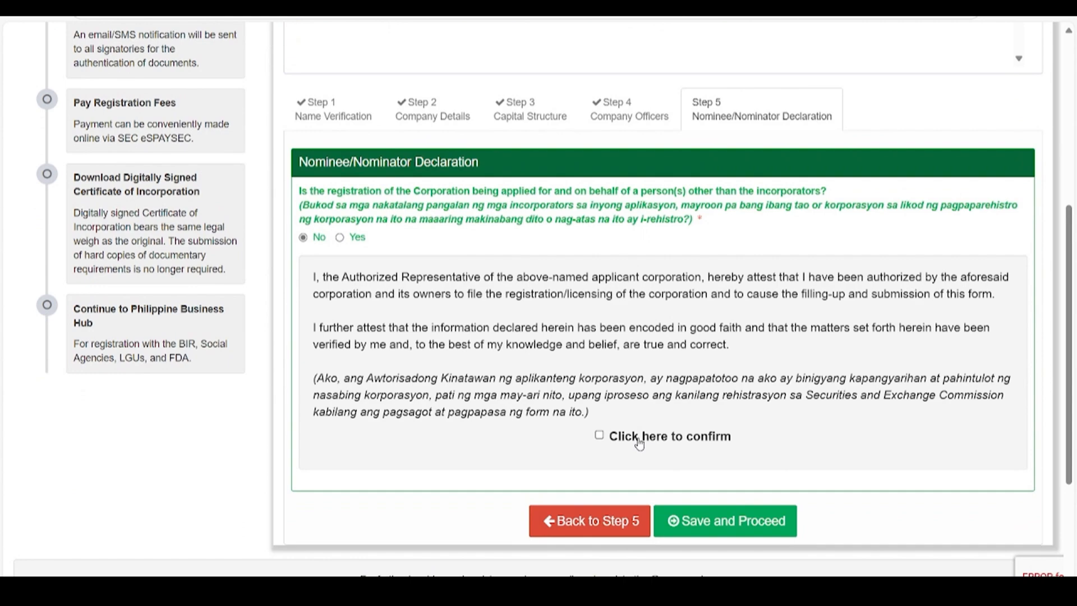
click(639, 443)
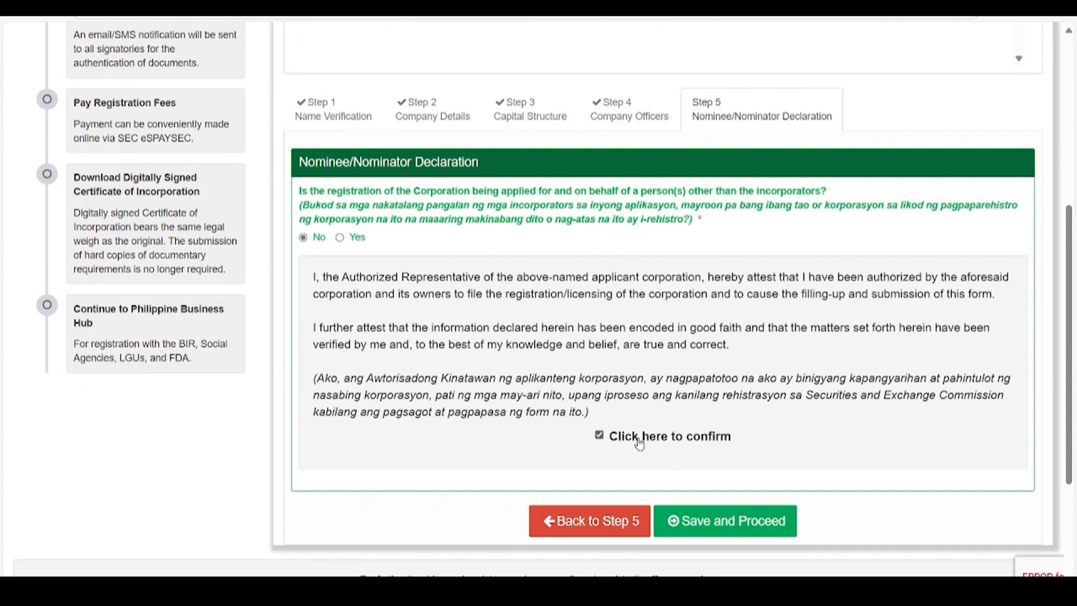
click(698, 513)
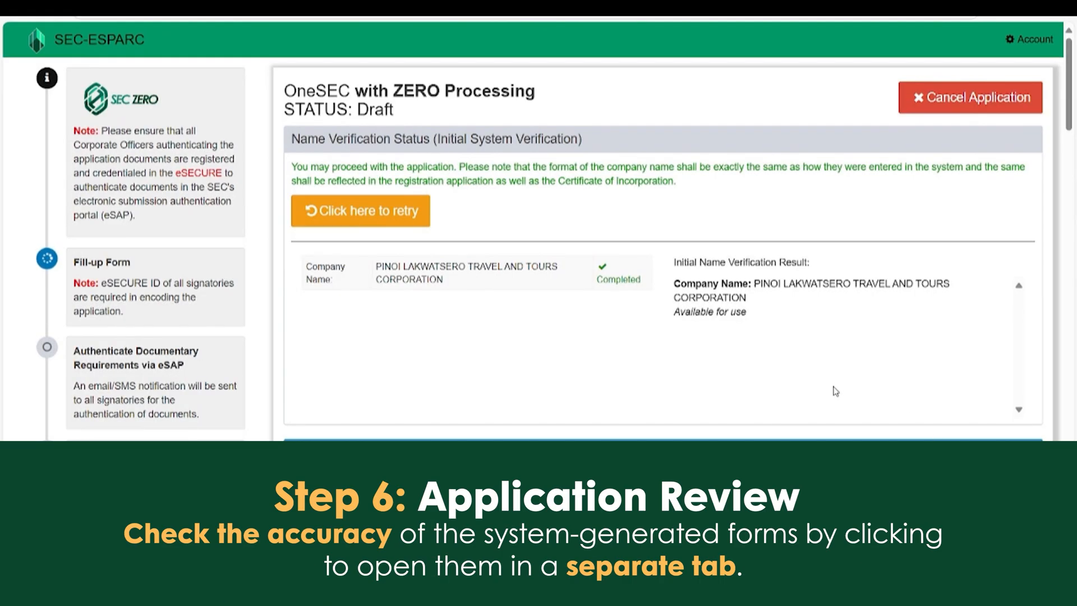
Scroll through the application summary and the Step 6 Php3,310.00 payment assessment.
scroll(751, 378, down, 3)
scroll(766, 367, down, 2)
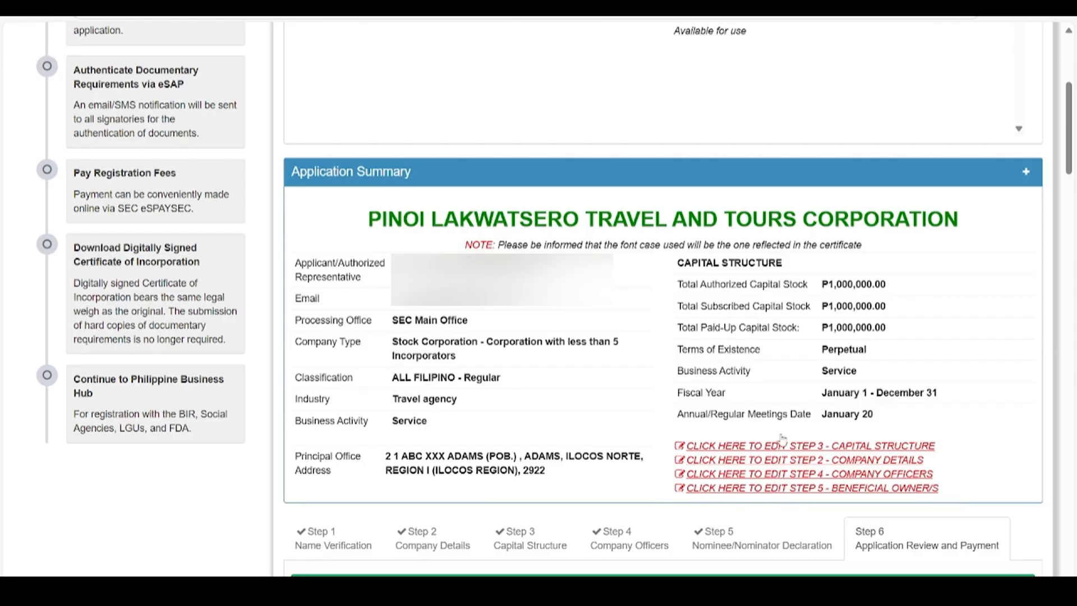
scroll(803, 375, down, 4)
scroll(803, 375, down, 4)
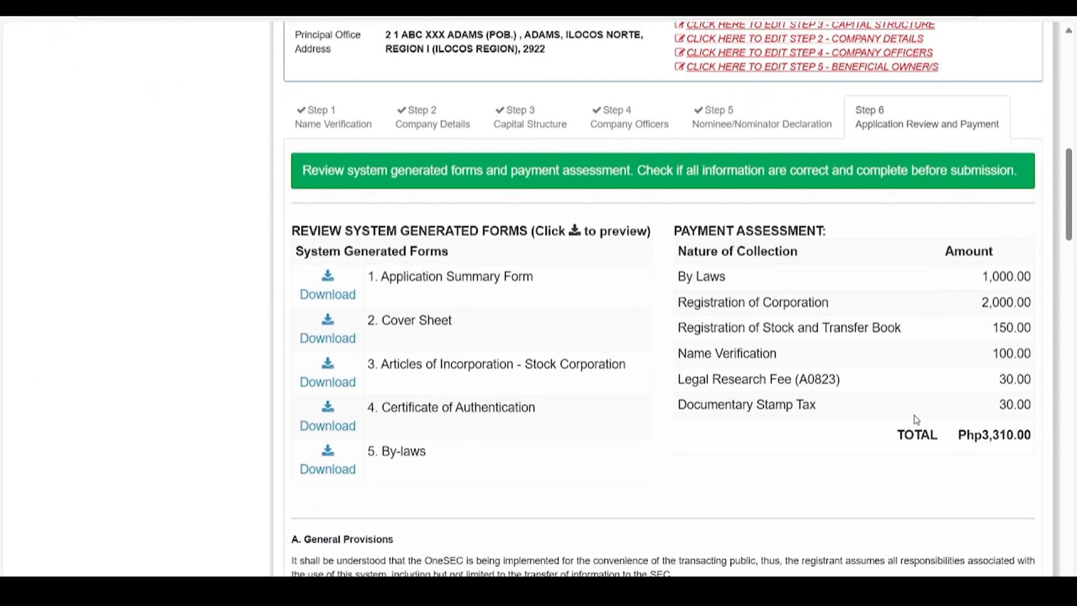
Preview the Application Summary Form and Articles of Incorporation PDFs.
click(332, 293)
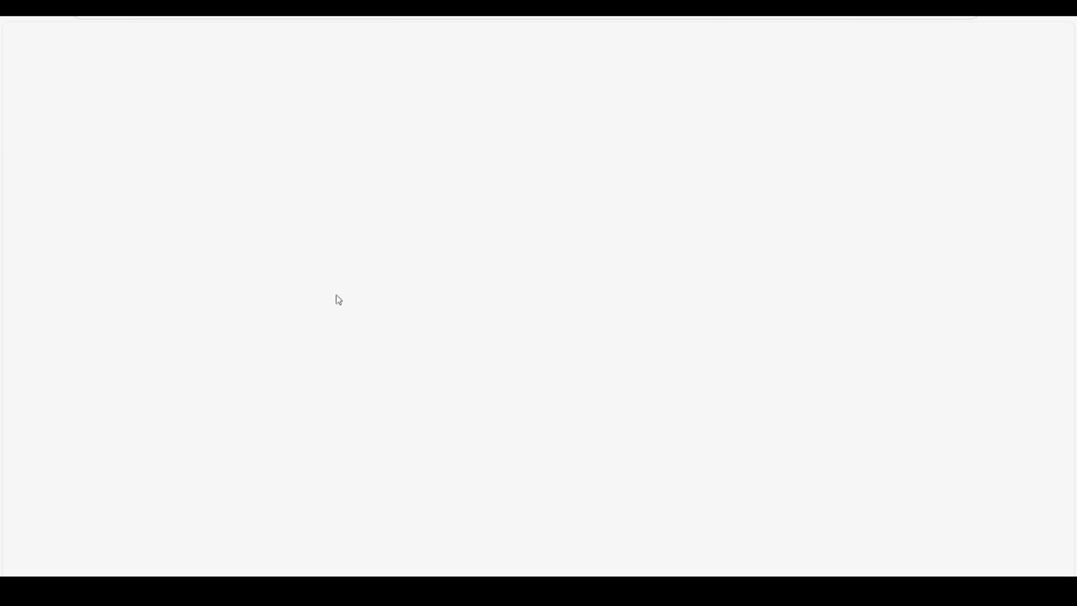
scroll(570, 224, down, 10)
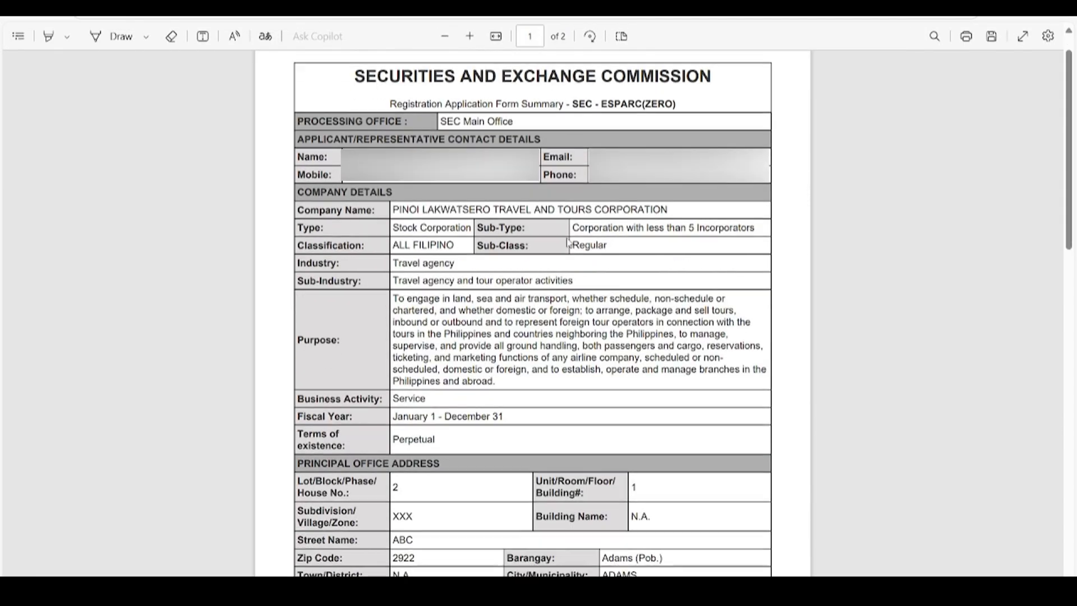
scroll(568, 244, down, 7)
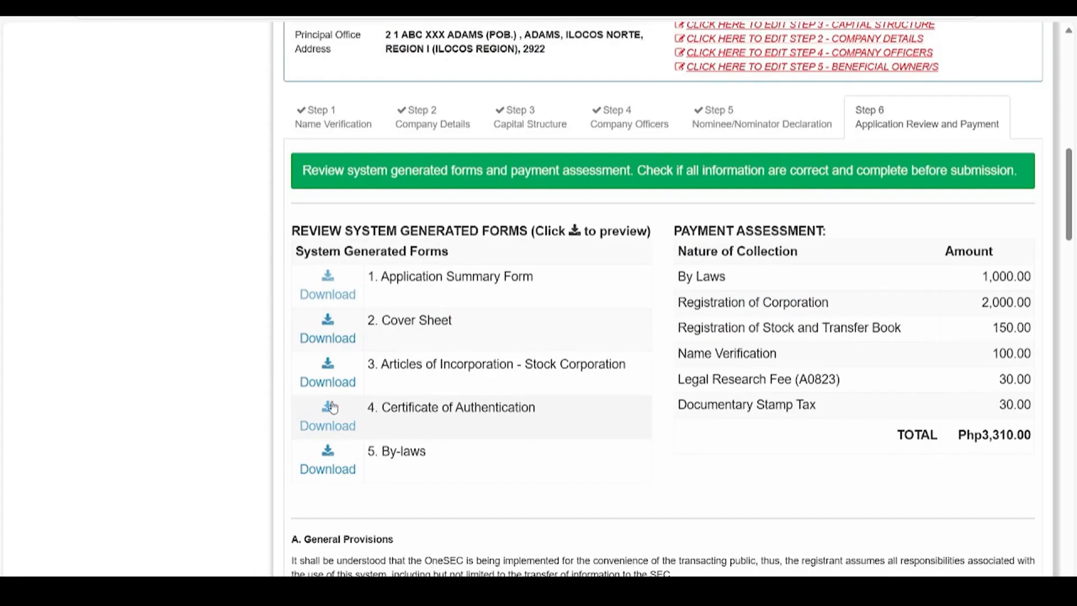
click(331, 386)
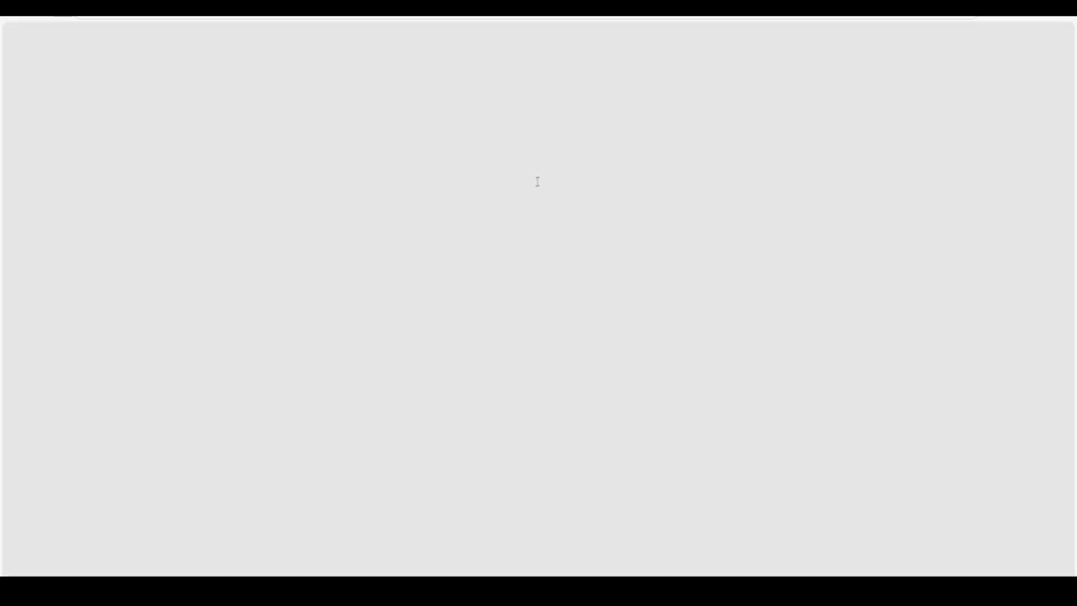
scroll(600, 189, down, 10)
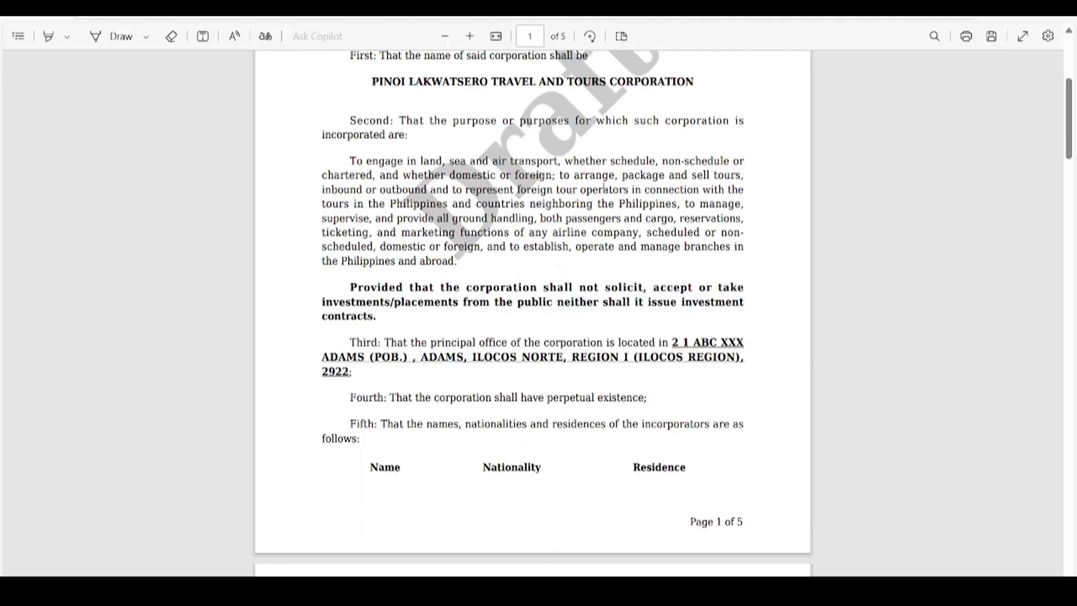
scroll(606, 191, down, 15)
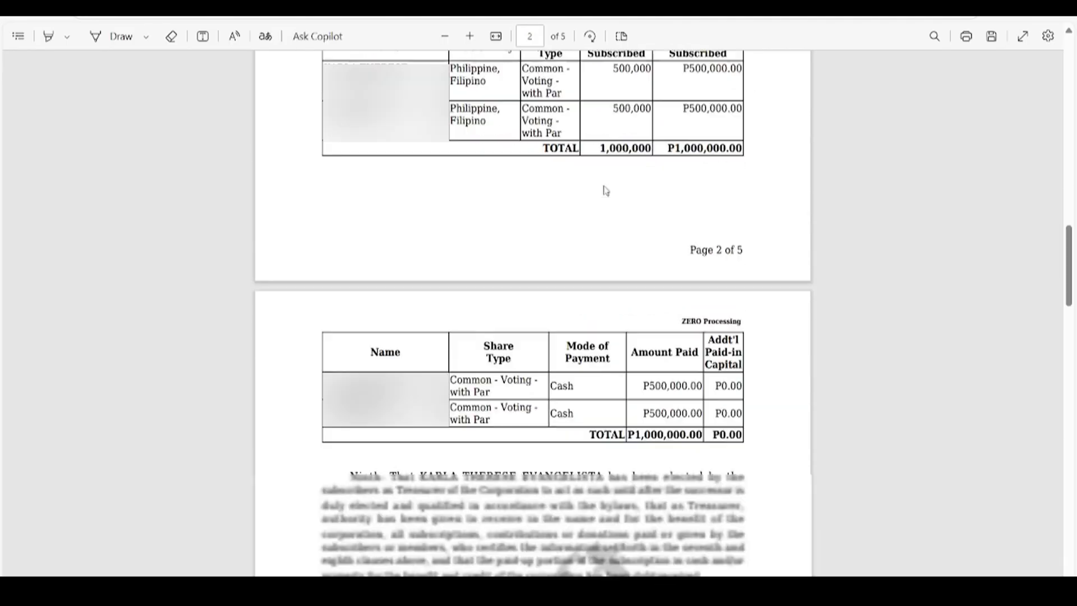
scroll(605, 191, down, 15)
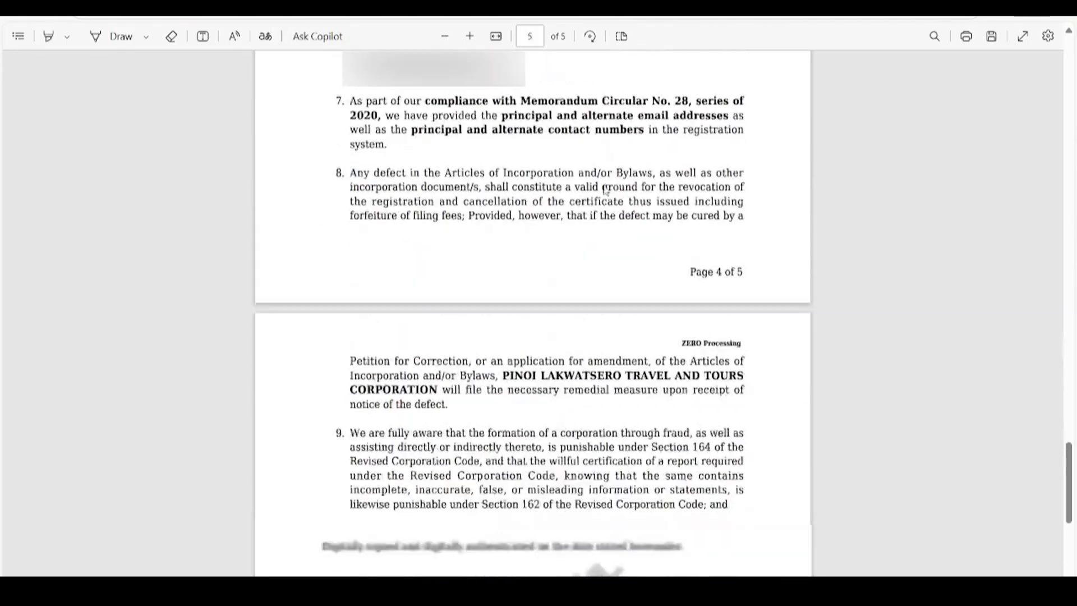
scroll(605, 185, down, 2)
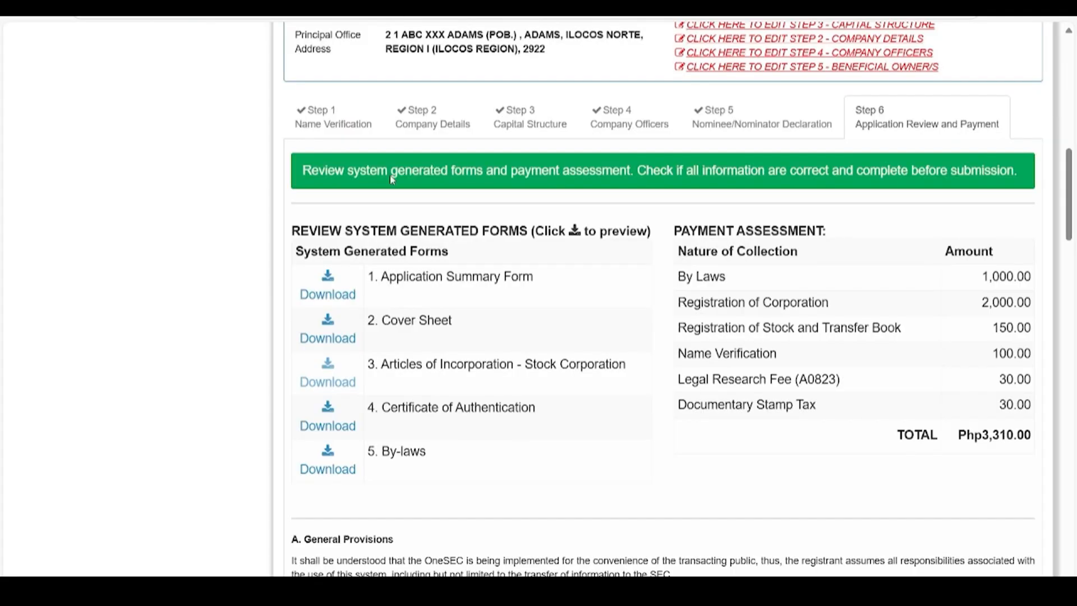
Preview the Certificate of Authentication and By-laws PDFs, ending back on the review page.
click(328, 426)
scroll(700, 162, down, 15)
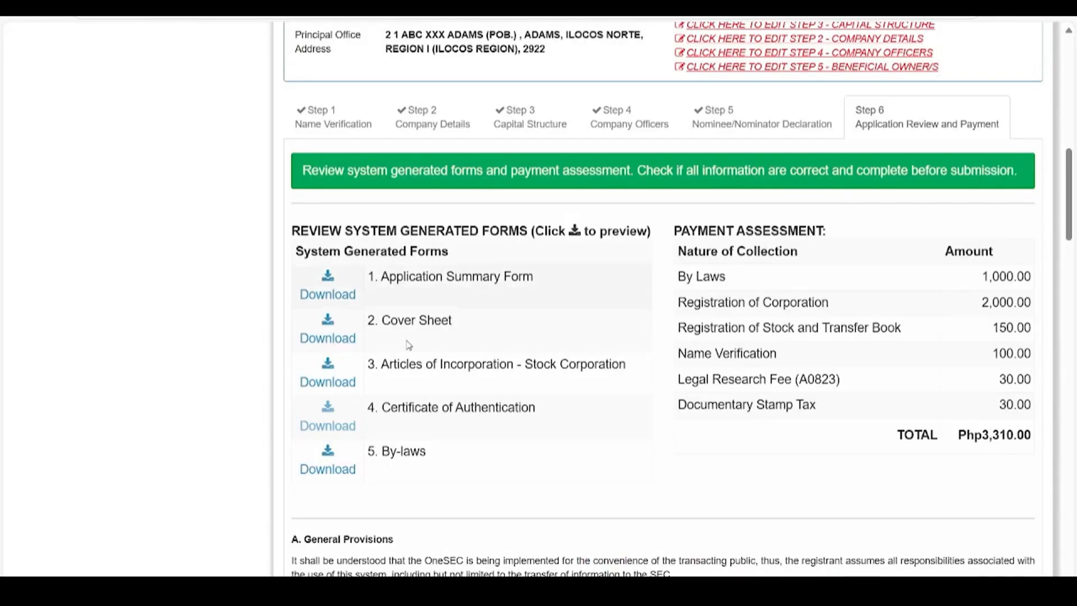
click(322, 468)
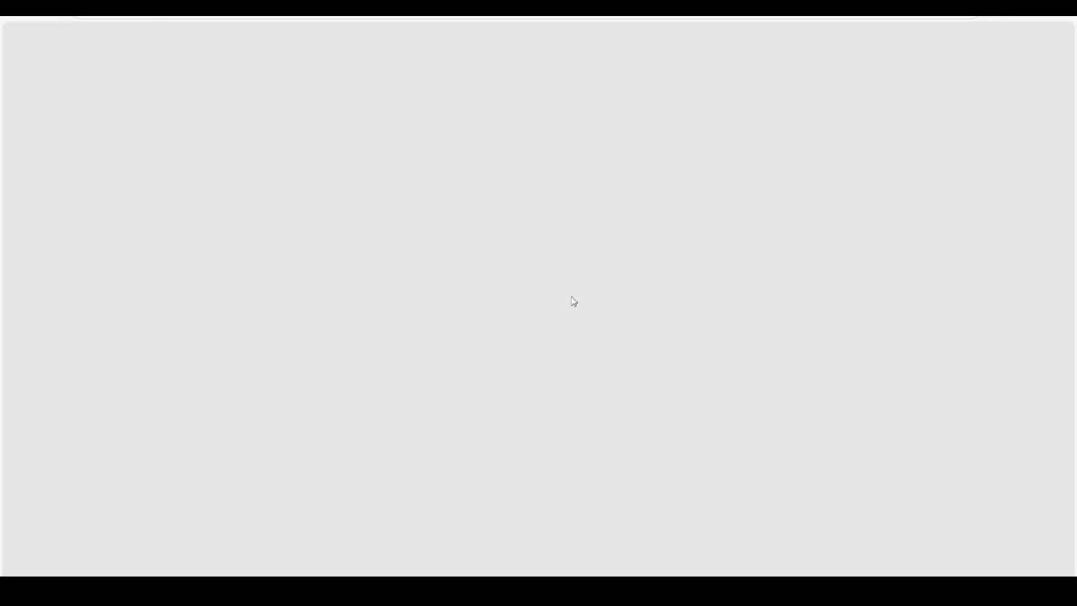
scroll(573, 301, down, 15)
scroll(572, 297, down, 15)
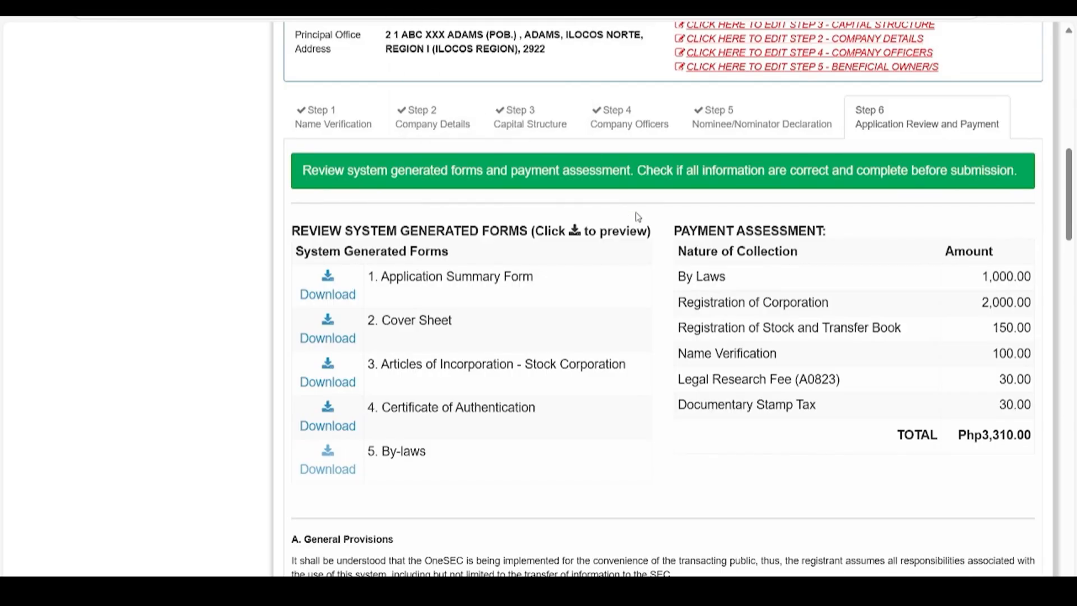
Scroll through the General Provisions, Terms of Use, Consent Form and Certification sections.
scroll(637, 240, down, 6)
scroll(636, 242, down, 18)
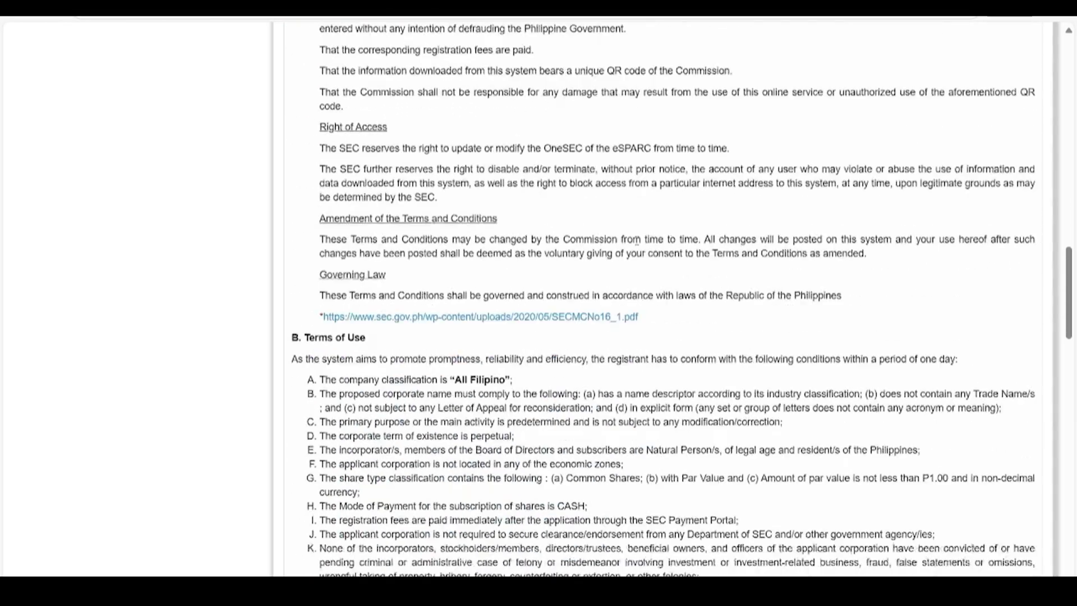
scroll(638, 246, down, 8)
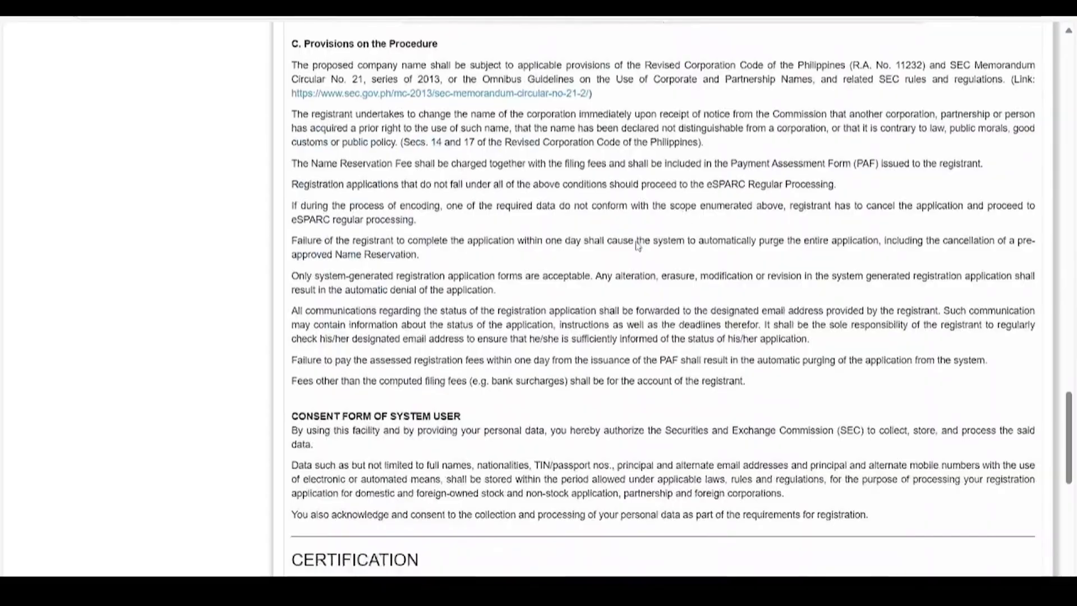
scroll(637, 240, down, 2)
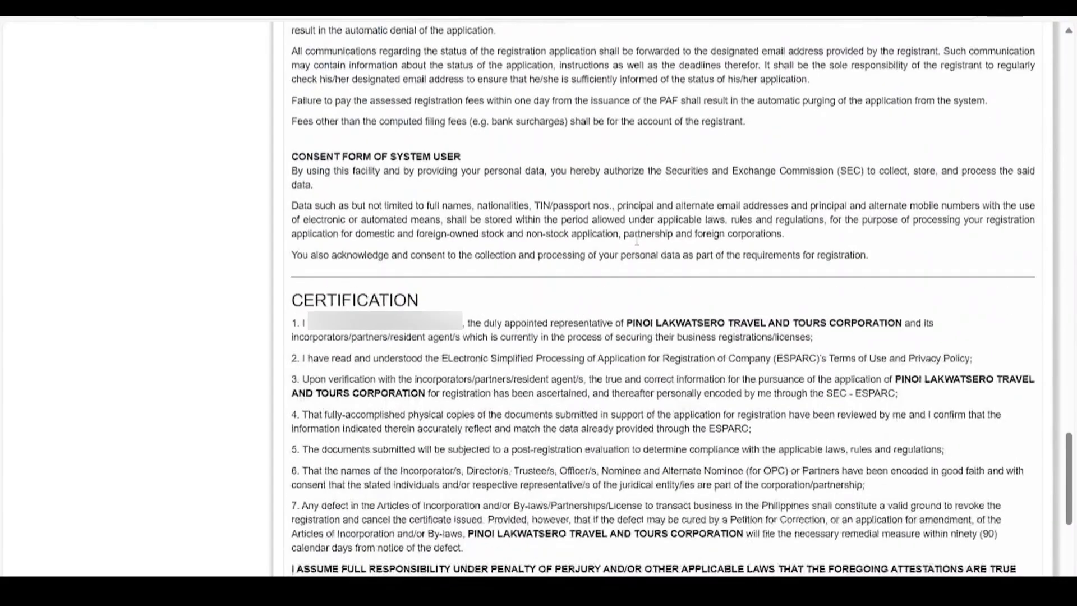
scroll(637, 242, down, 1)
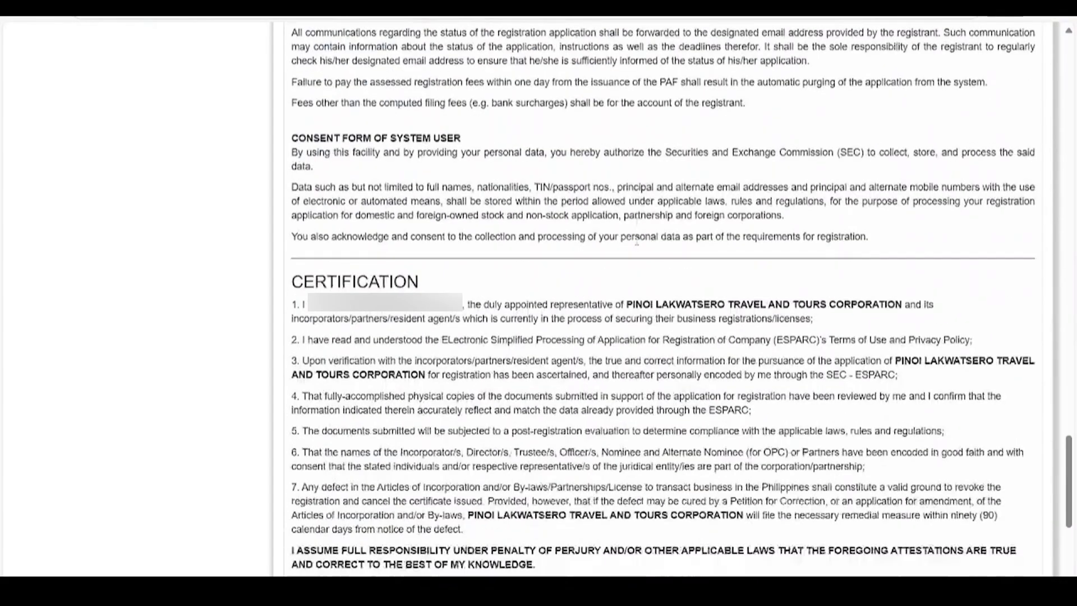
scroll(637, 243, down, 5)
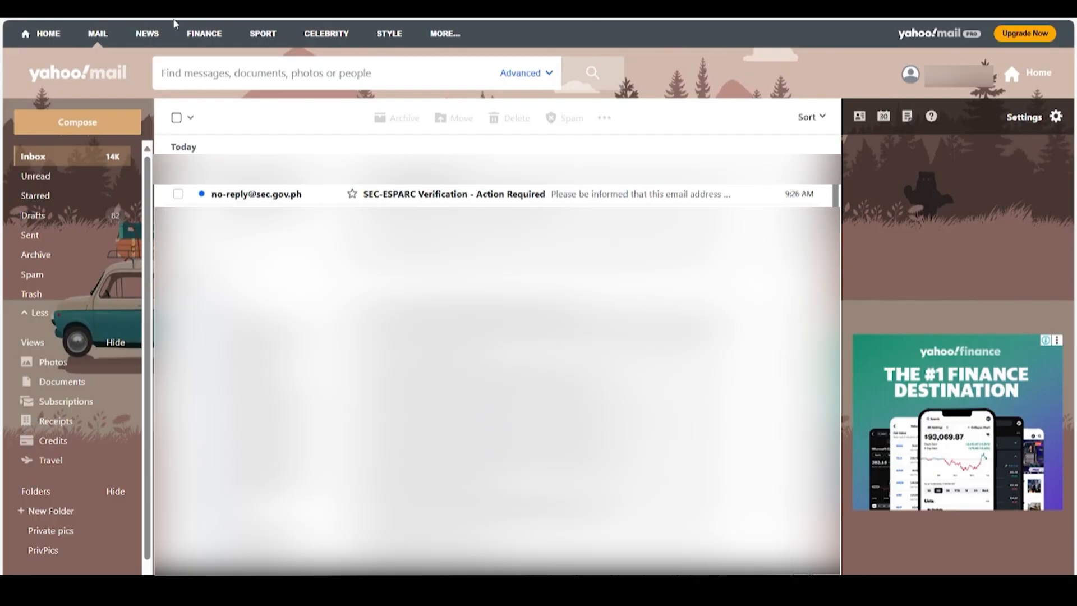
Open the Yahoo SEC-ESPARC verification link in a new tab, then recheck verification in eSPARC.
click(437, 196)
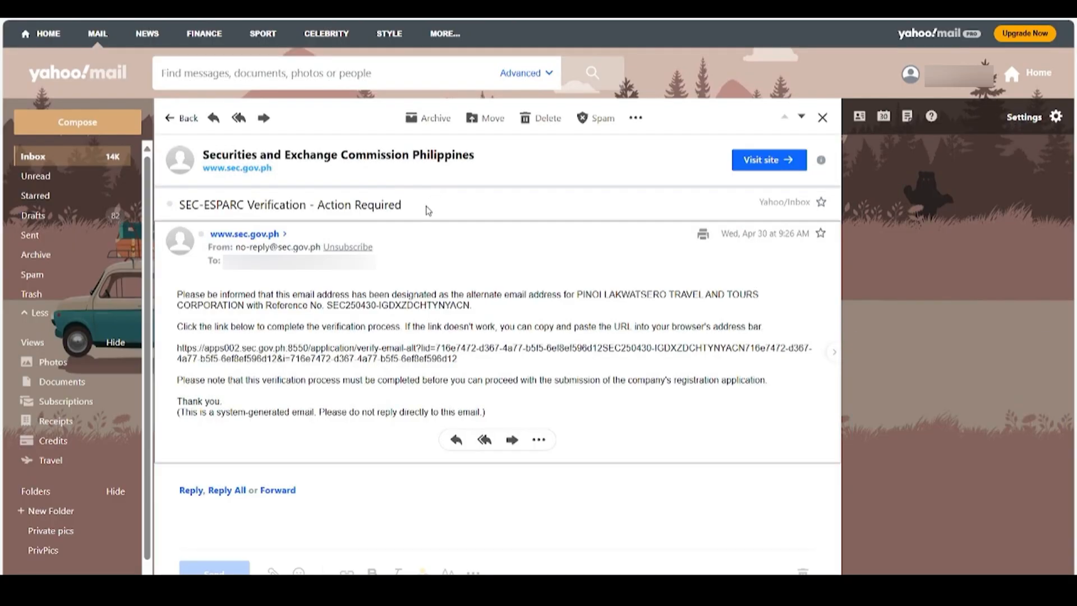
drag(465, 362, 177, 357)
key(ctrl+c)
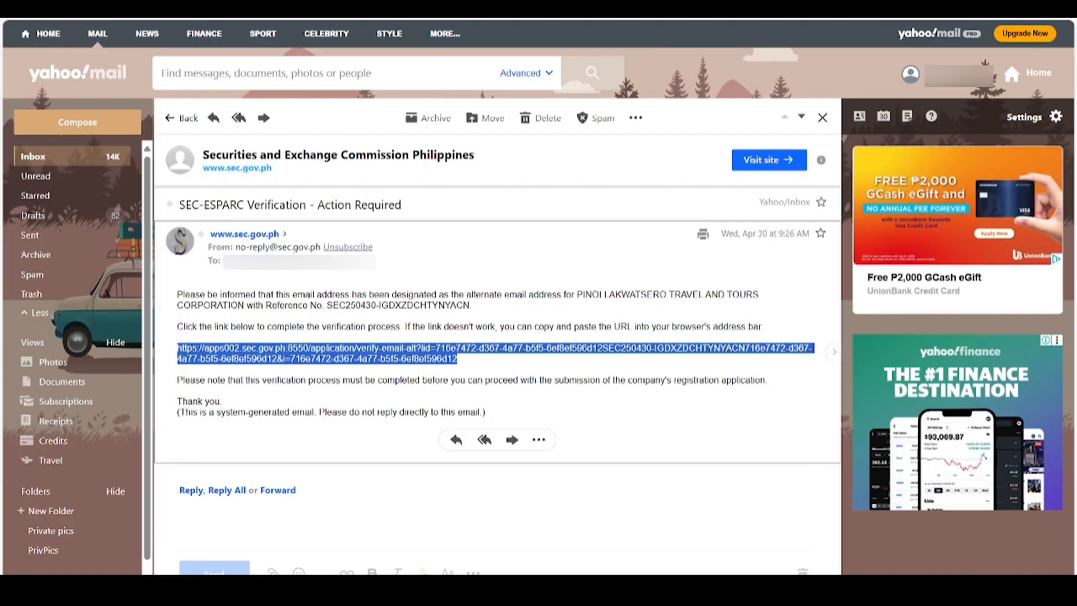
key(ctrl+t)
key(ctrl+v)
key(Return)
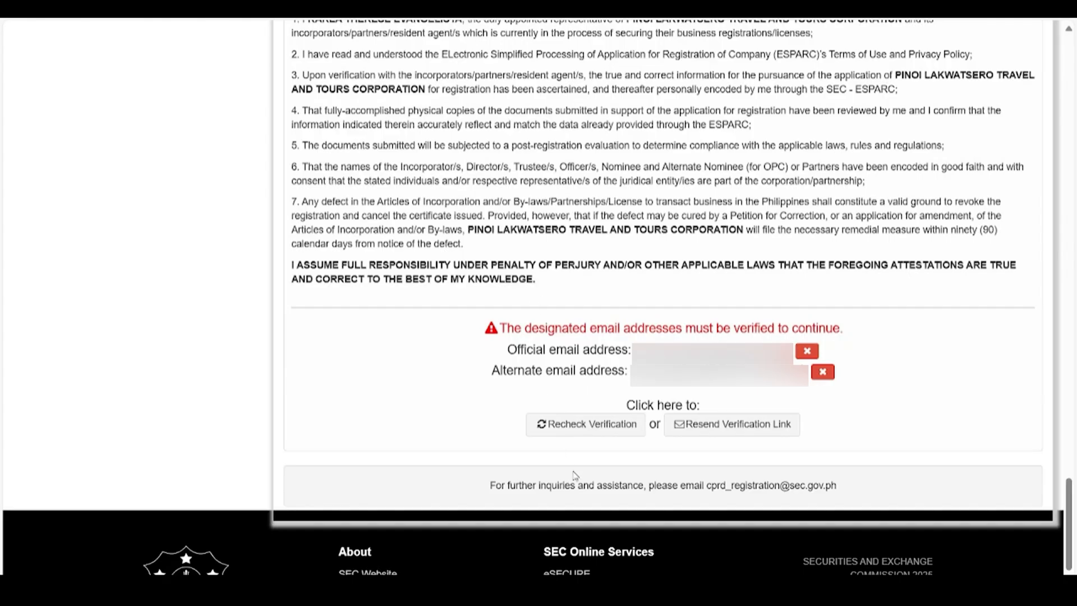
click(584, 423)
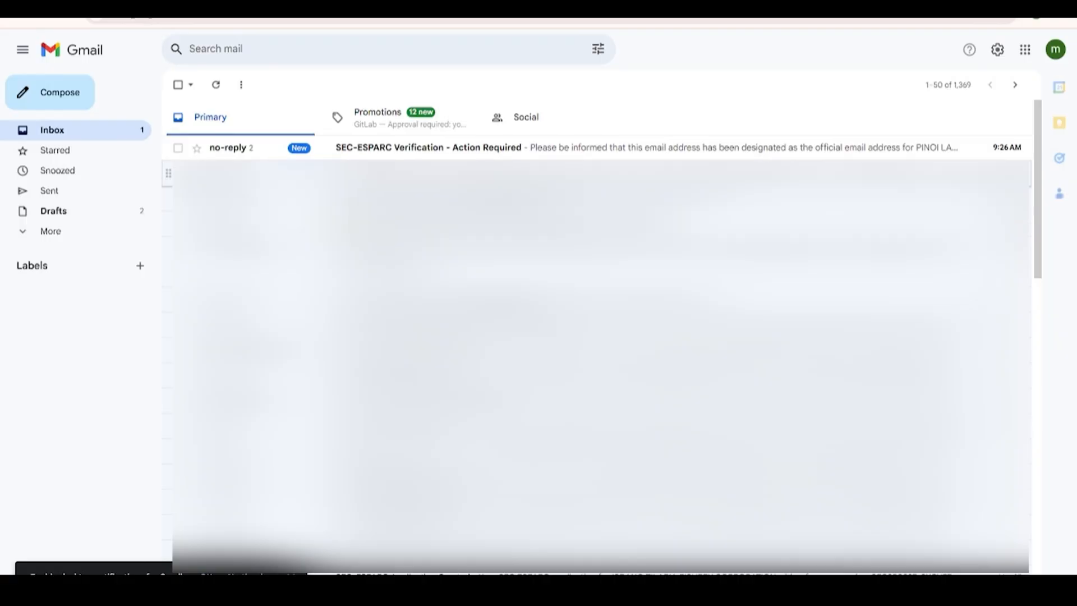
Follow the official-address verification link in Gmail's SEC-ESPARC Verification email.
click(694, 149)
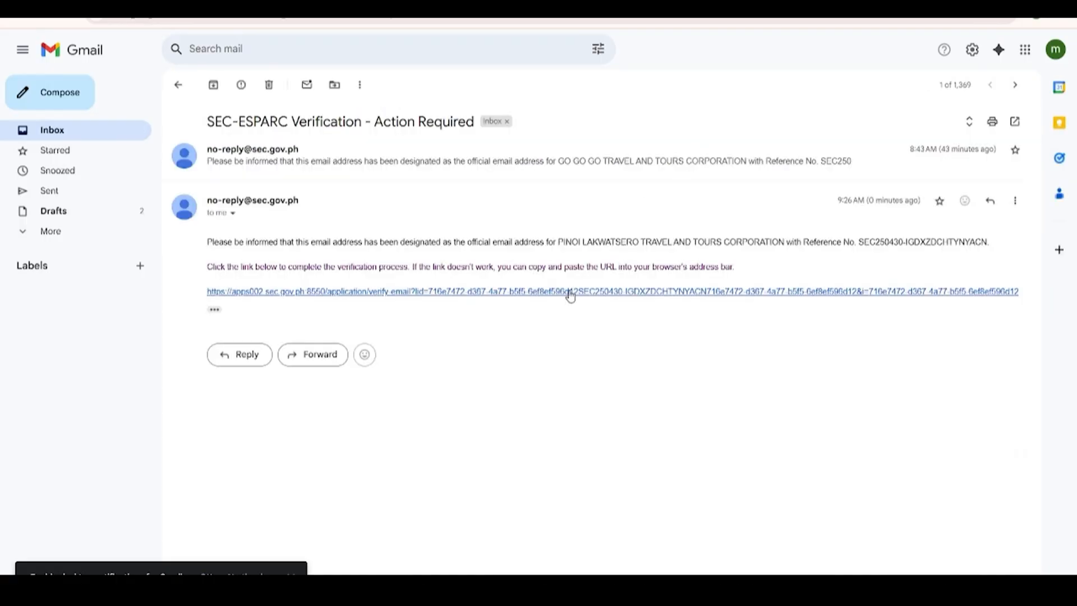
click(571, 292)
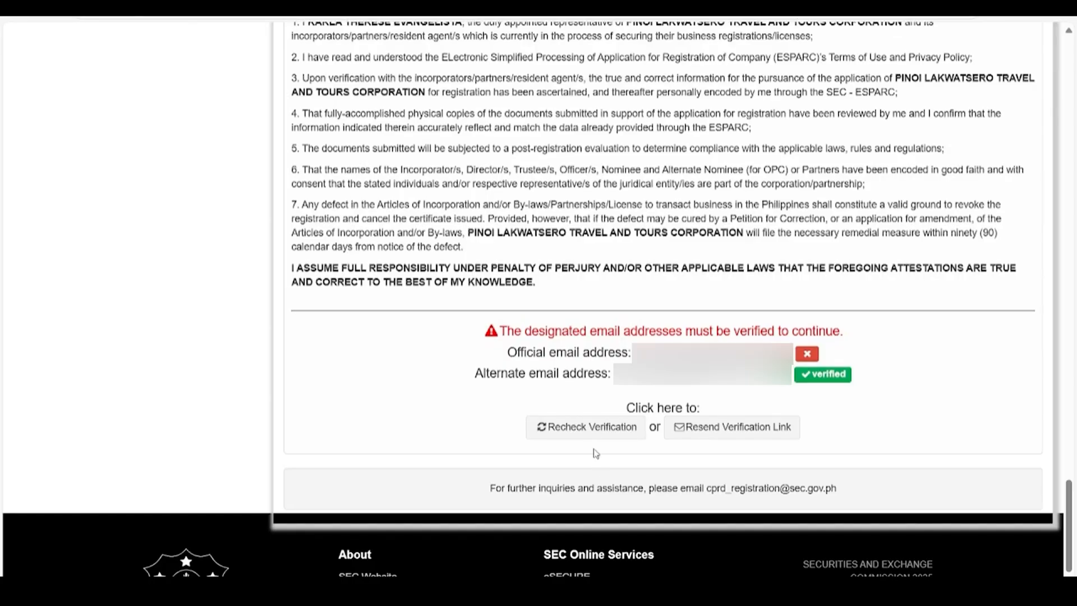
Recheck email verification, agree to the terms, enter the captcha code and confirm proceeding to document authentication.
click(583, 427)
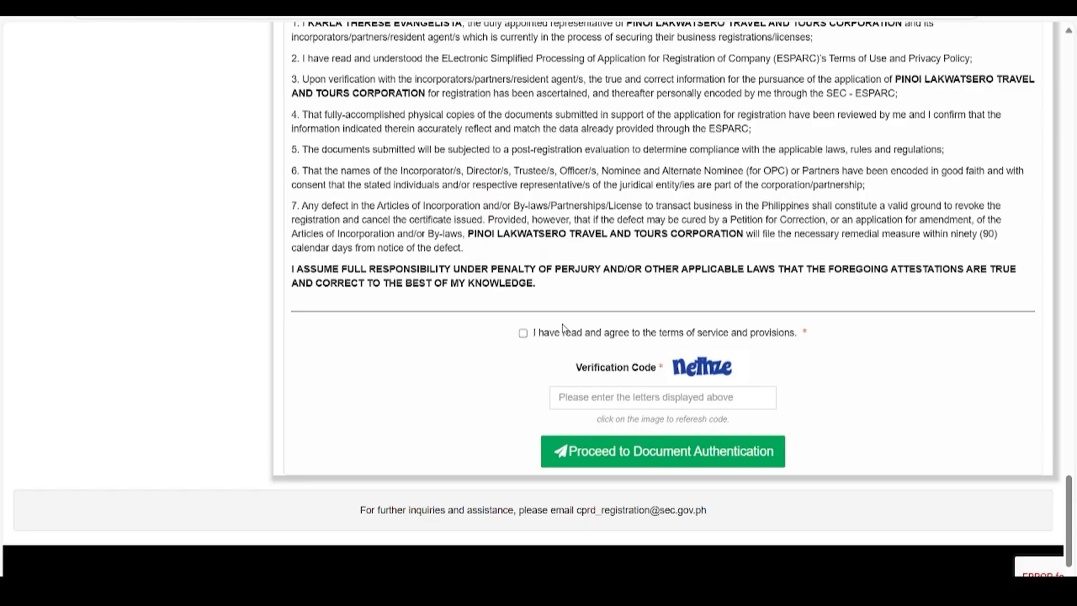
click(567, 332)
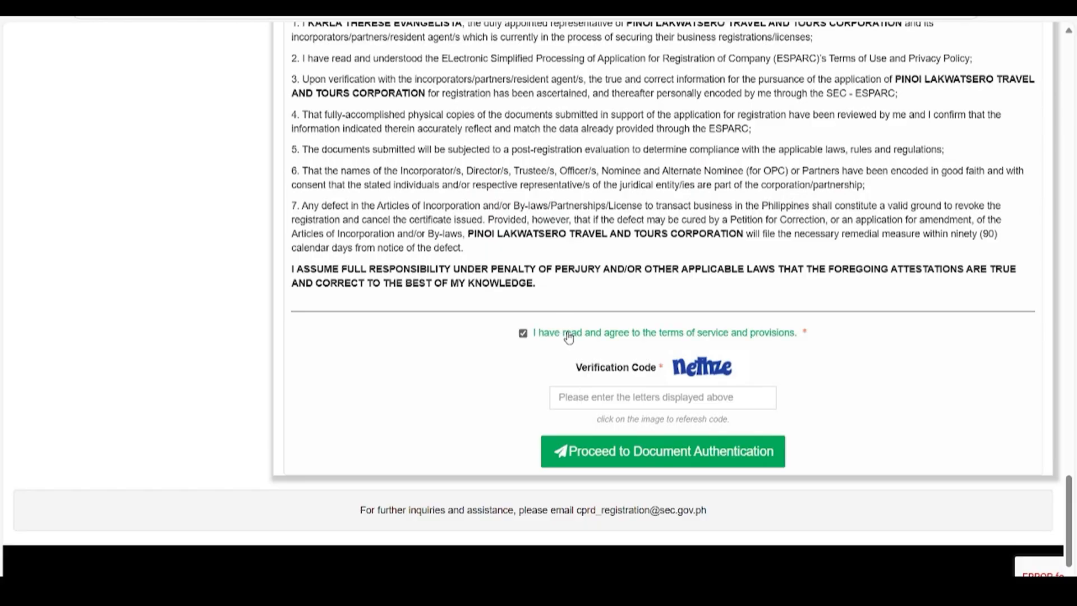
click(617, 394)
text(nethze)
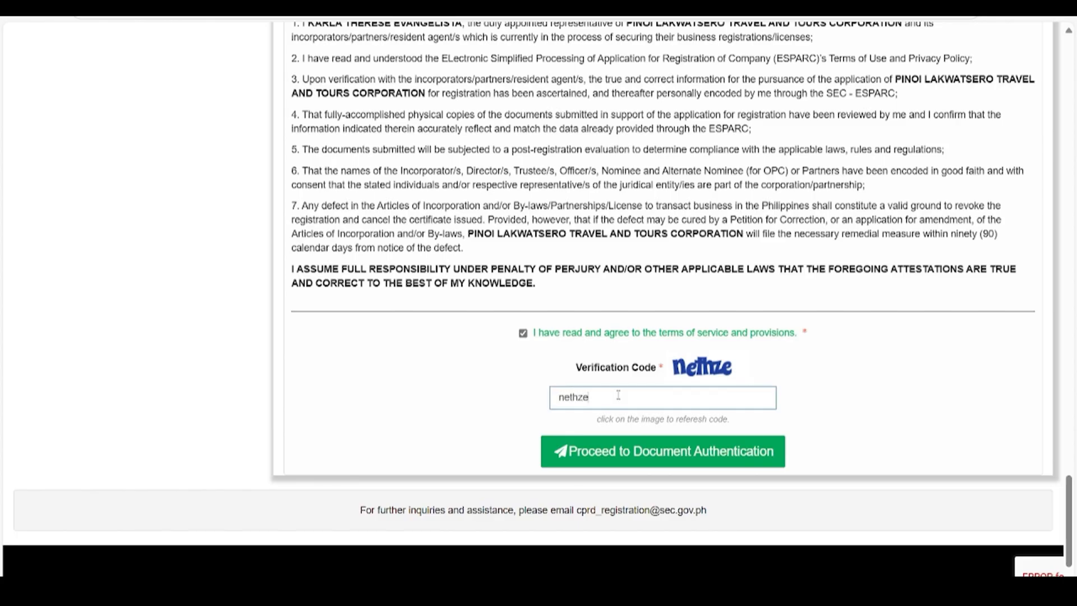
click(637, 452)
click(709, 196)
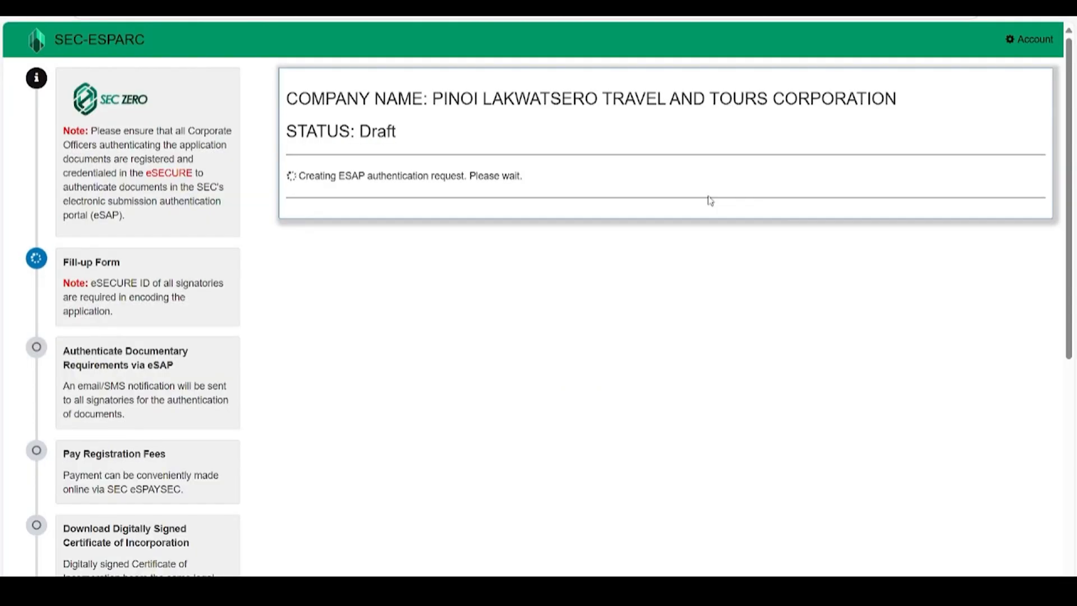
scroll(751, 275, down, 1)
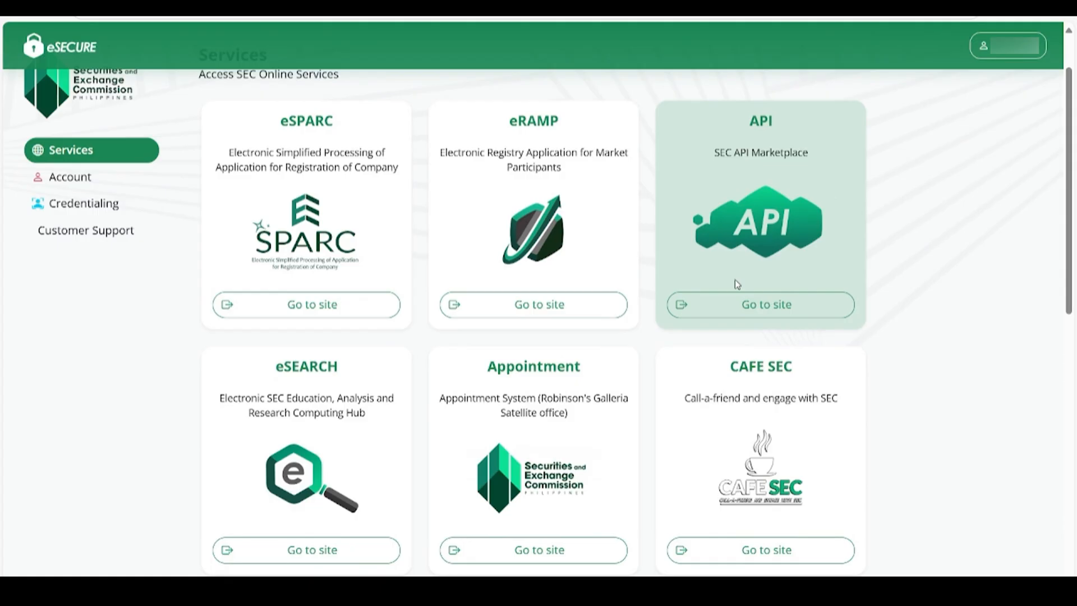
Scroll the eSECURE Services page down to the eSAP card.
scroll(736, 281, down, 3)
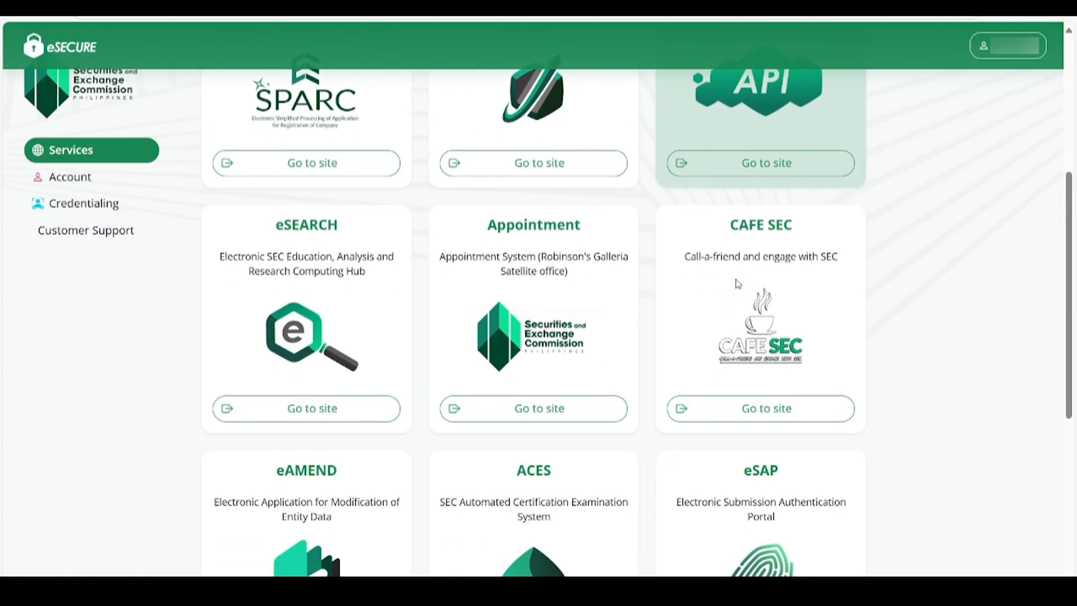
scroll(738, 284, down, 8)
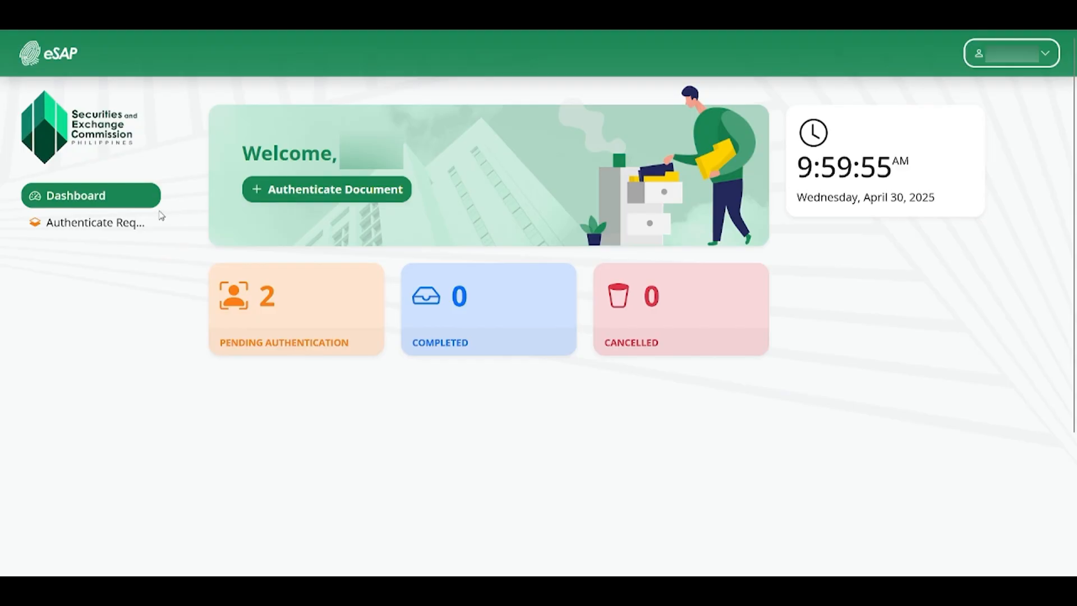
Open Authenticate Requests and view the documents of the PINOI LAKWATSERO request.
click(121, 225)
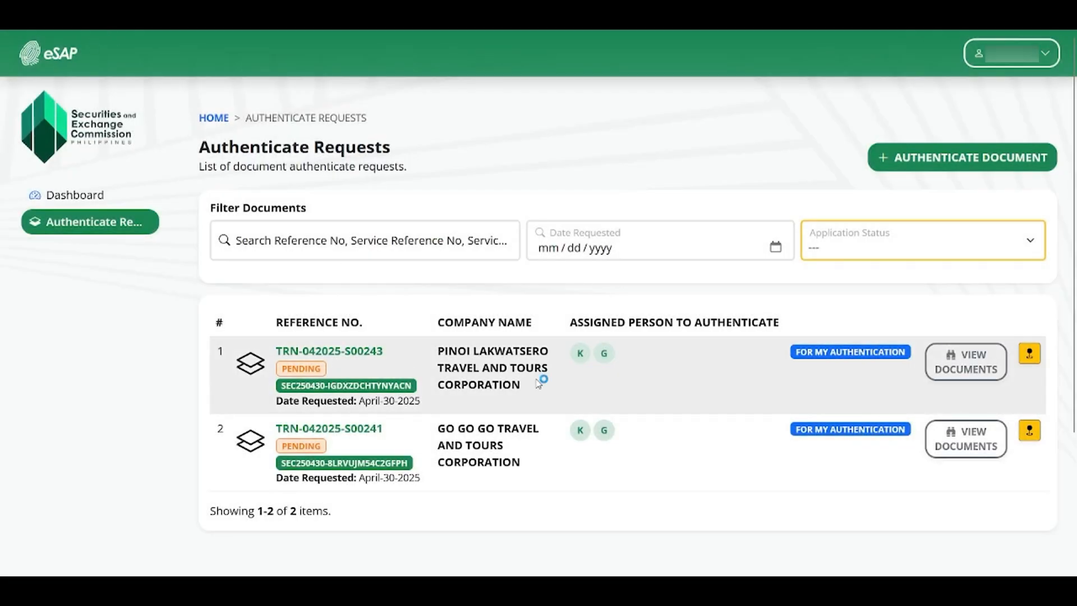
click(983, 362)
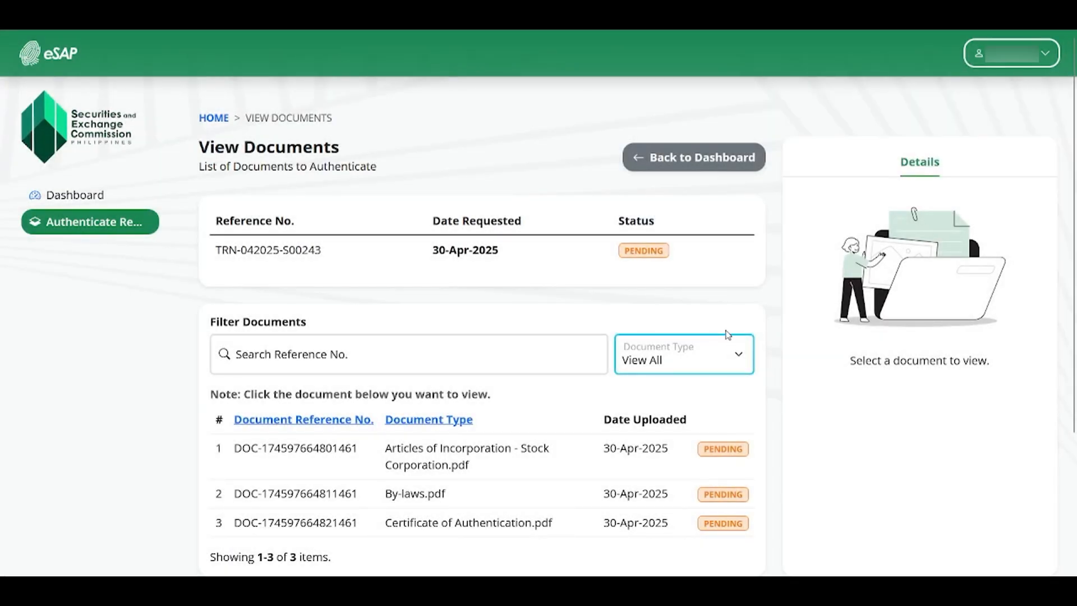
Select Articles of Incorporation - Stock Corporation.pdf and scroll through its 5-page preview.
click(733, 456)
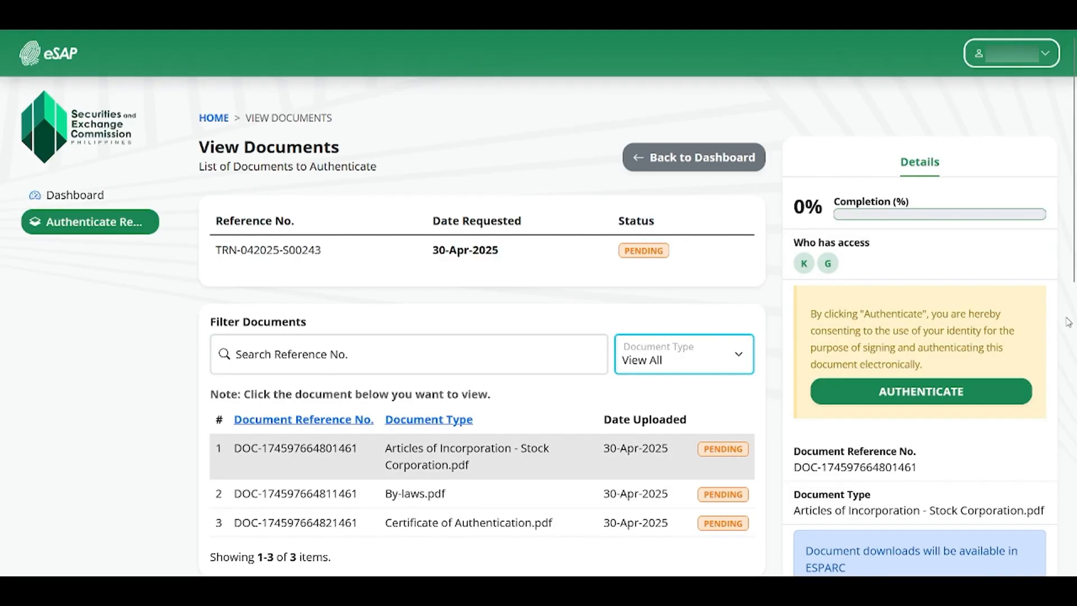
scroll(1069, 318, down, 5)
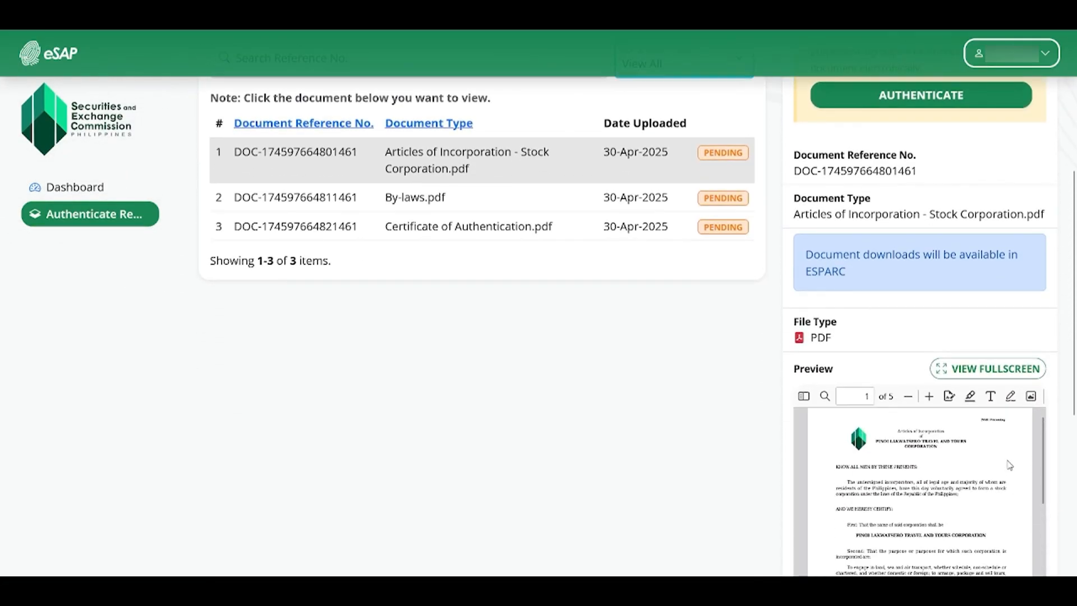
scroll(920, 494, down, 5)
scroll(920, 490, down, 5)
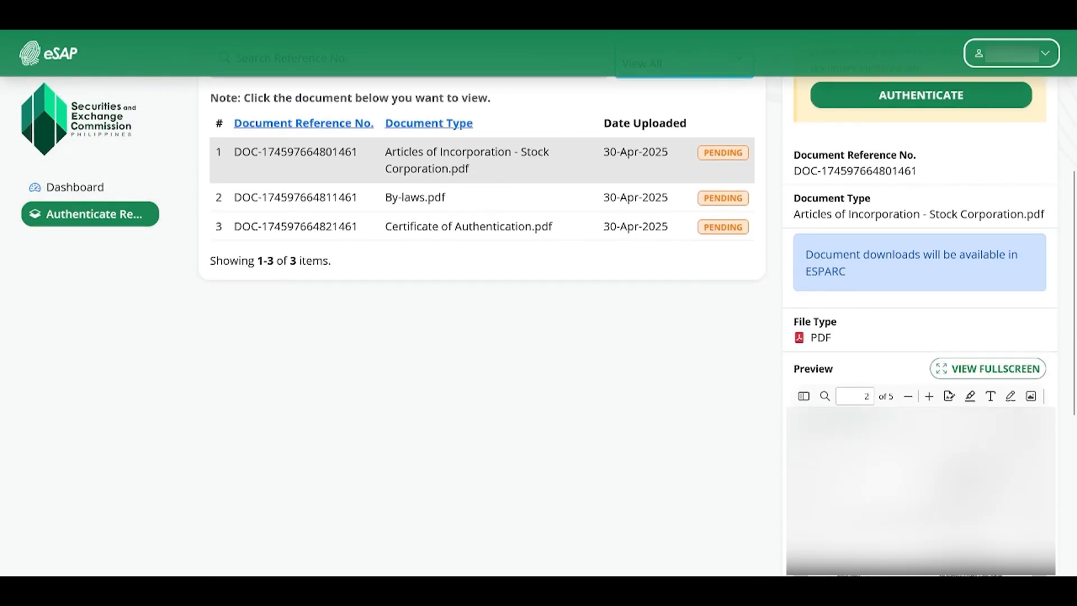
scroll(920, 491, down, 3)
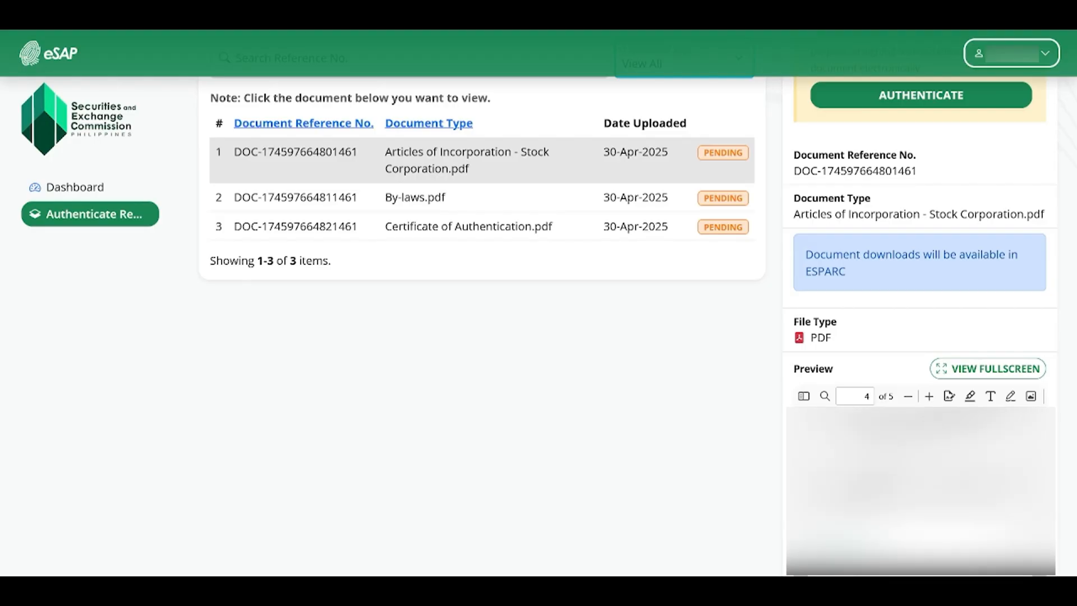
scroll(1010, 392, up, 5)
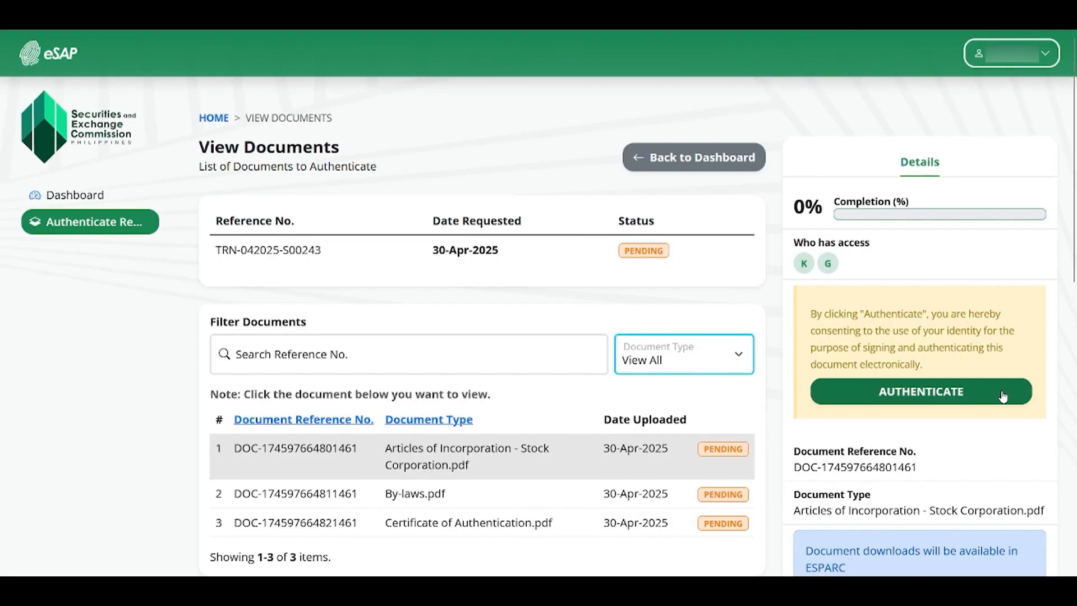
Authenticate the Articles of Incorporation by entering and verifying the emailed one-time code.
click(969, 400)
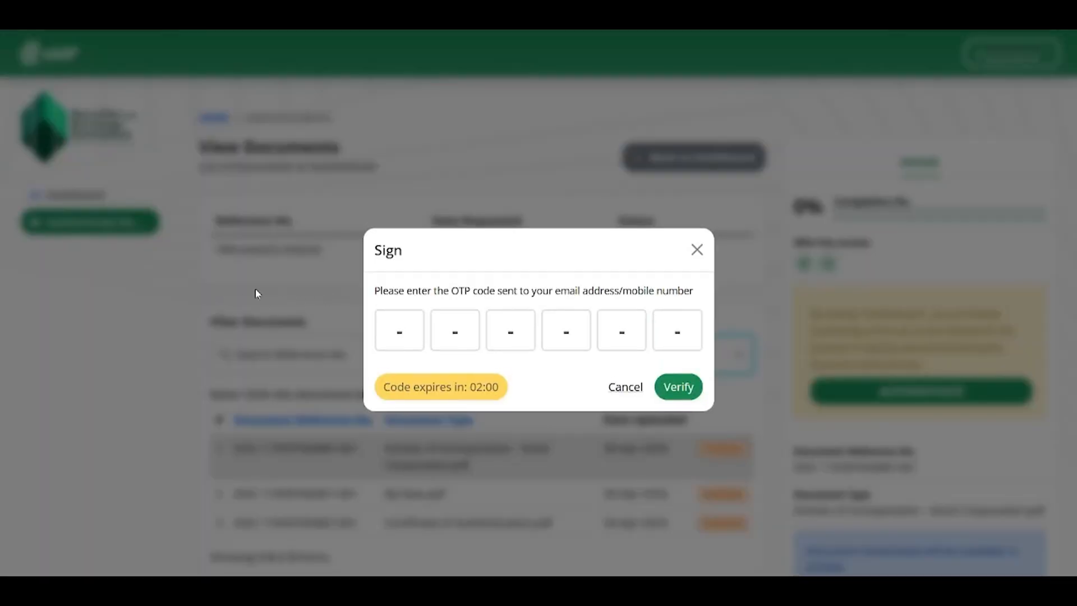
click(403, 327)
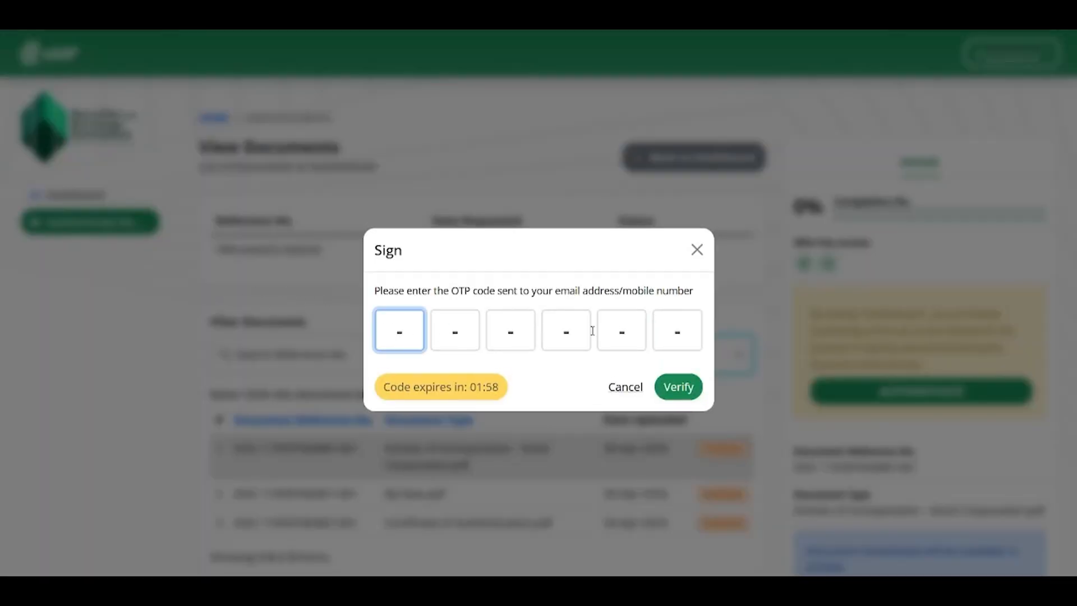
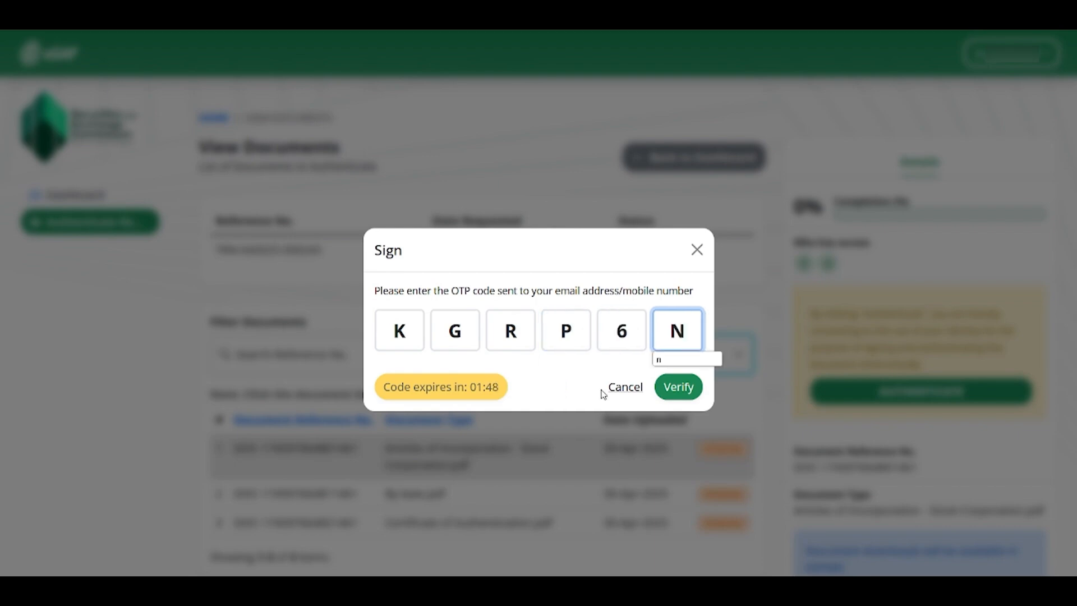
click(673, 392)
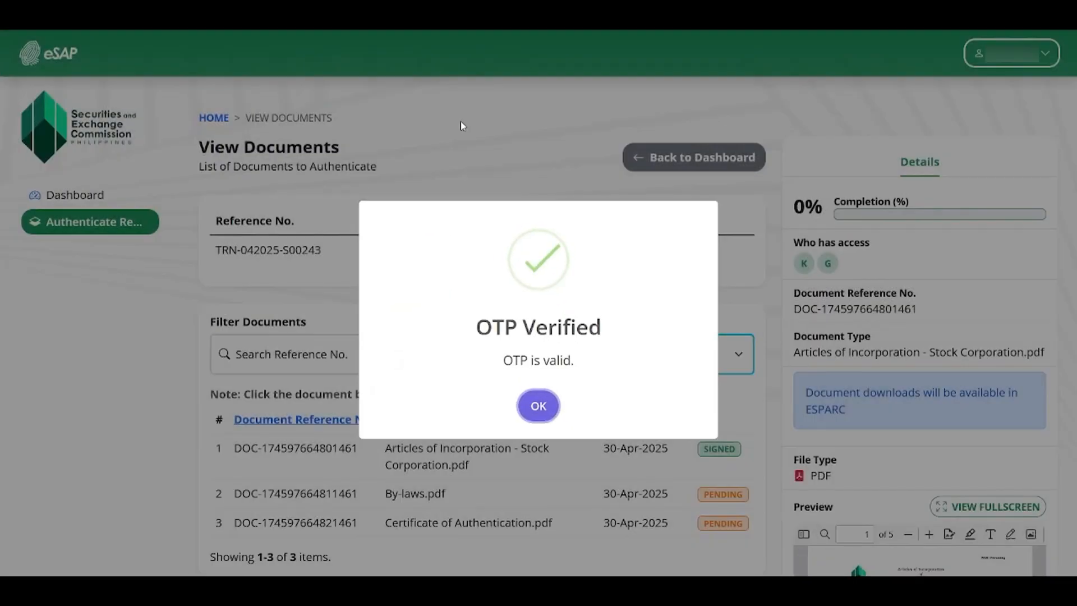
click(543, 408)
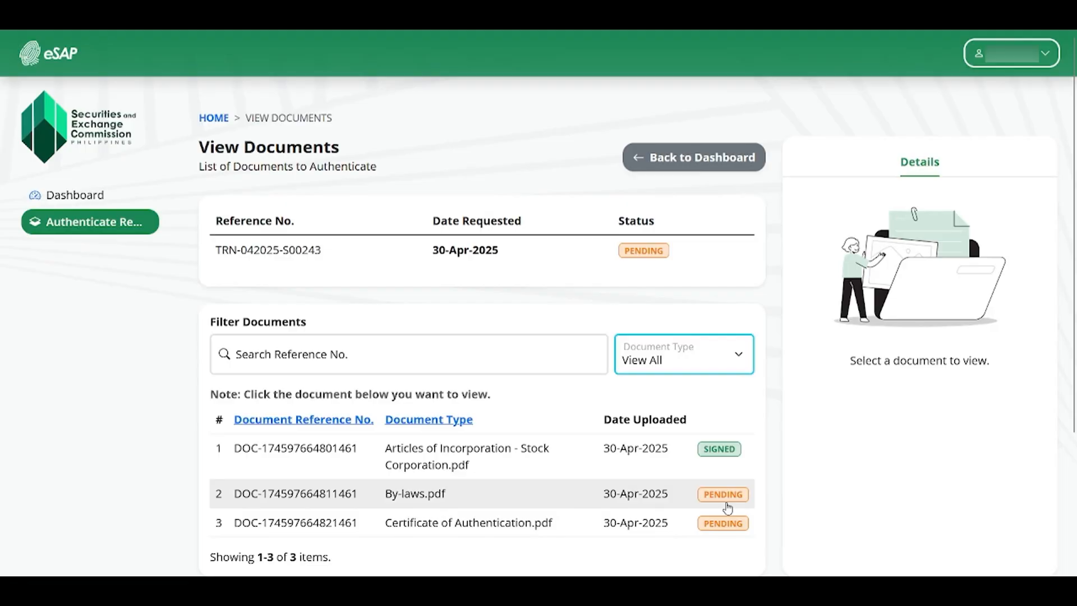
Sign By-laws.pdf with its emailed one-time code, then select Certificate of Authentication.pdf.
click(728, 508)
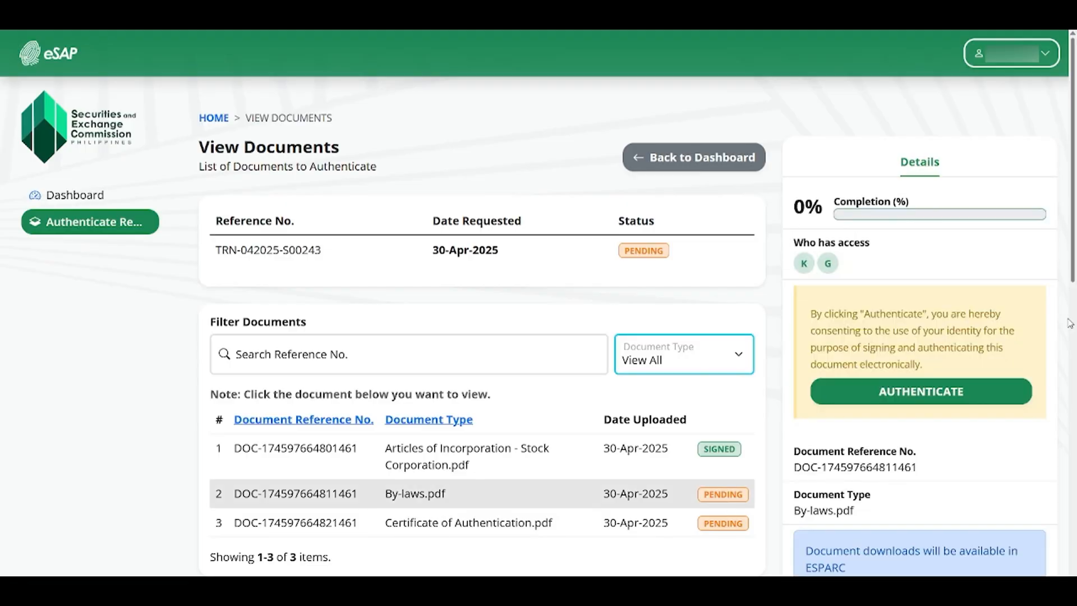
click(903, 392)
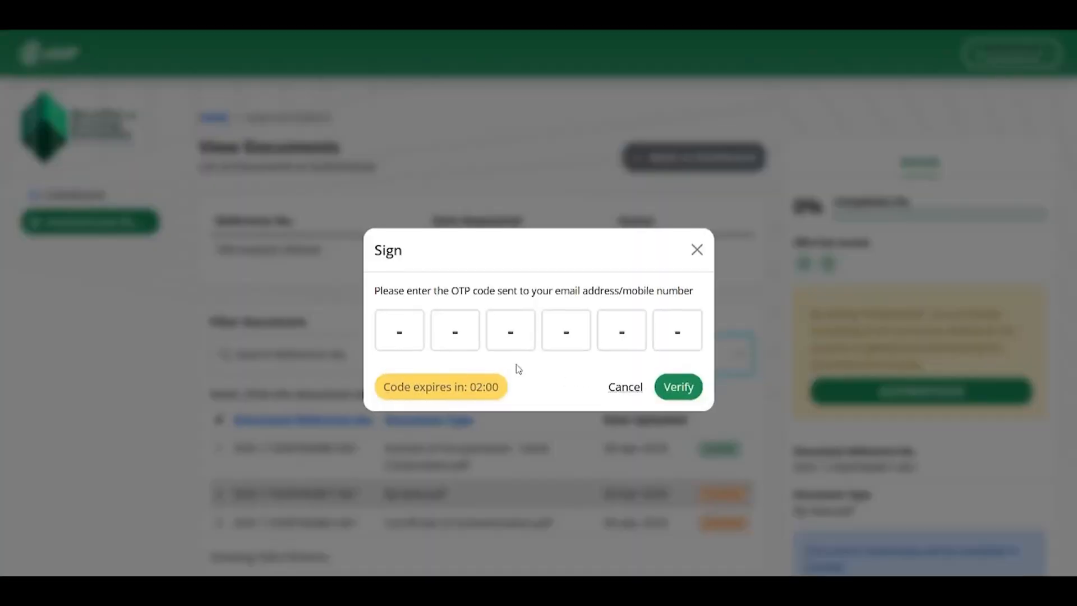
click(394, 327)
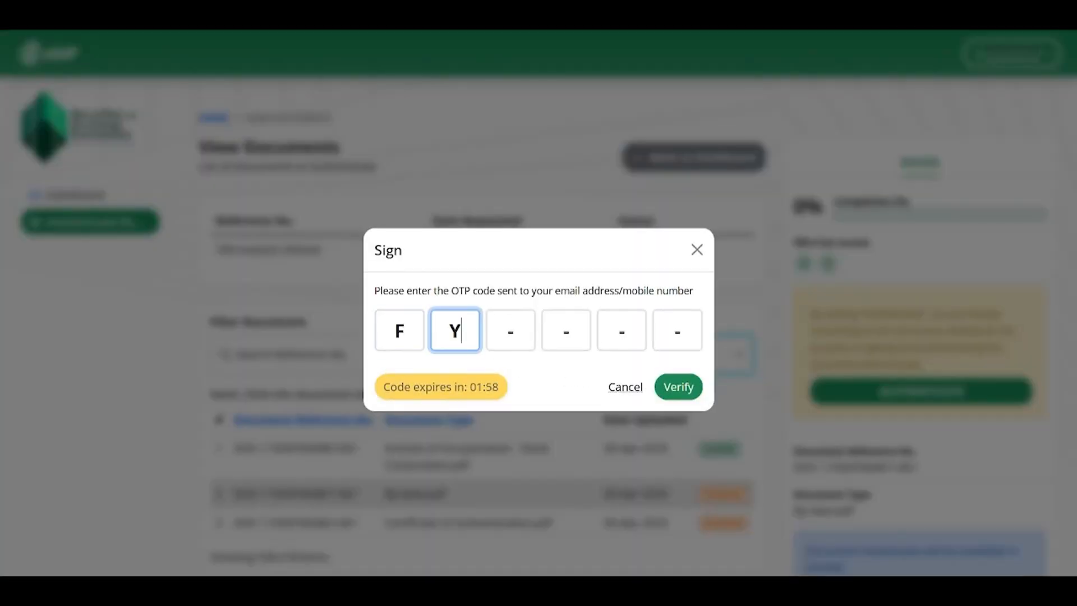
click(675, 385)
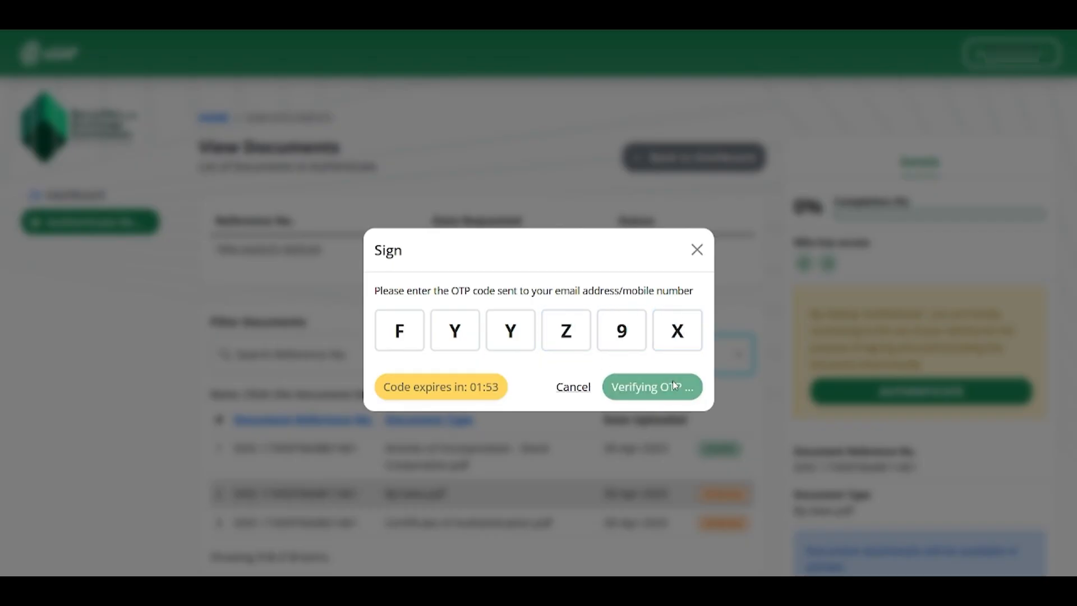
click(528, 406)
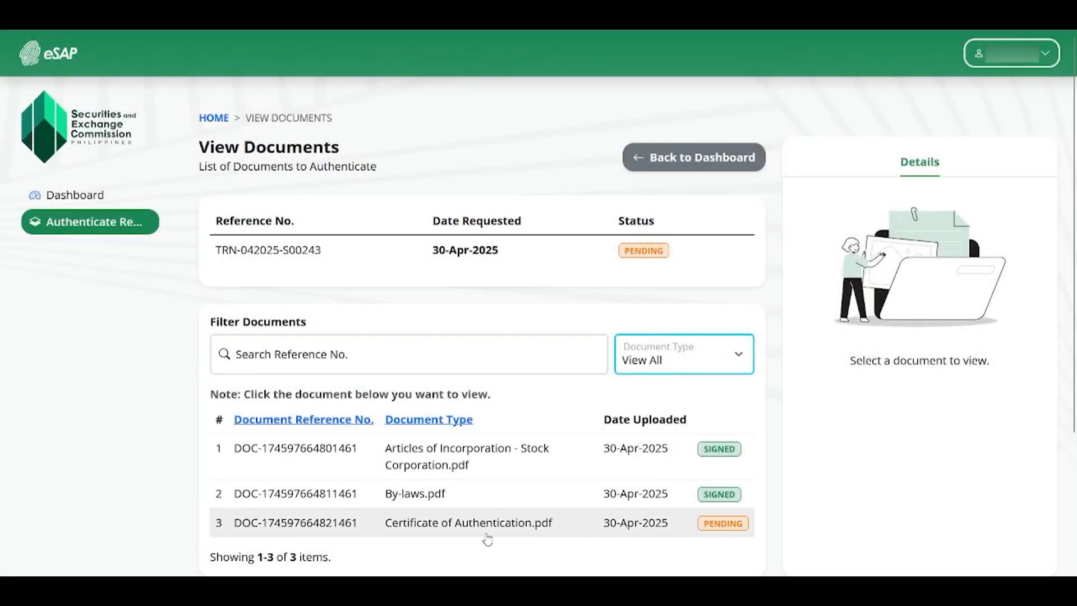
click(487, 538)
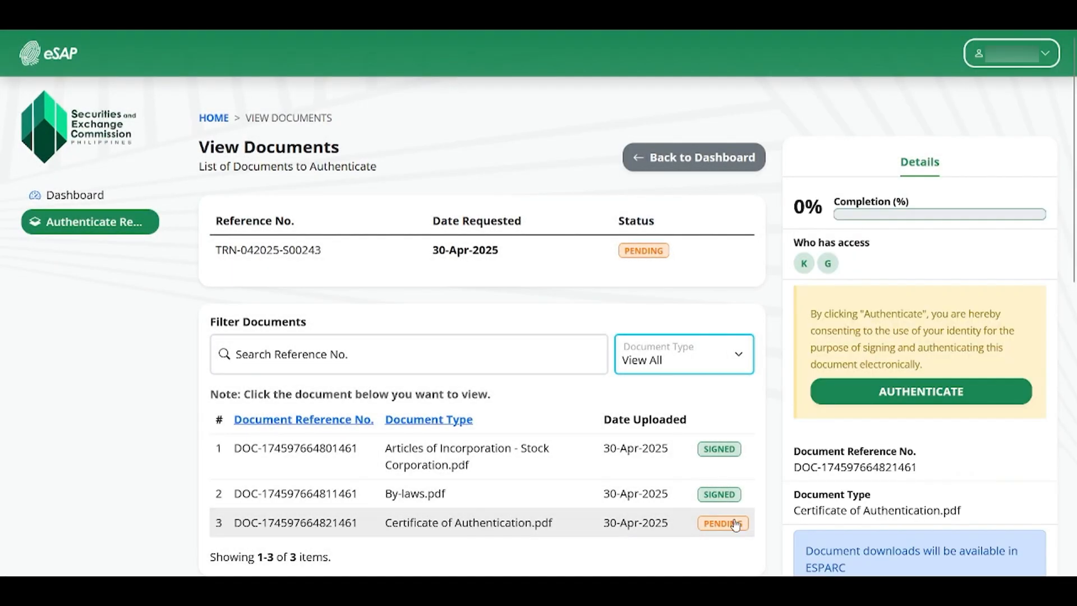
Authenticate Certificate of Authentication.pdf by entering and verifying its emailed one-time code.
click(735, 524)
click(888, 392)
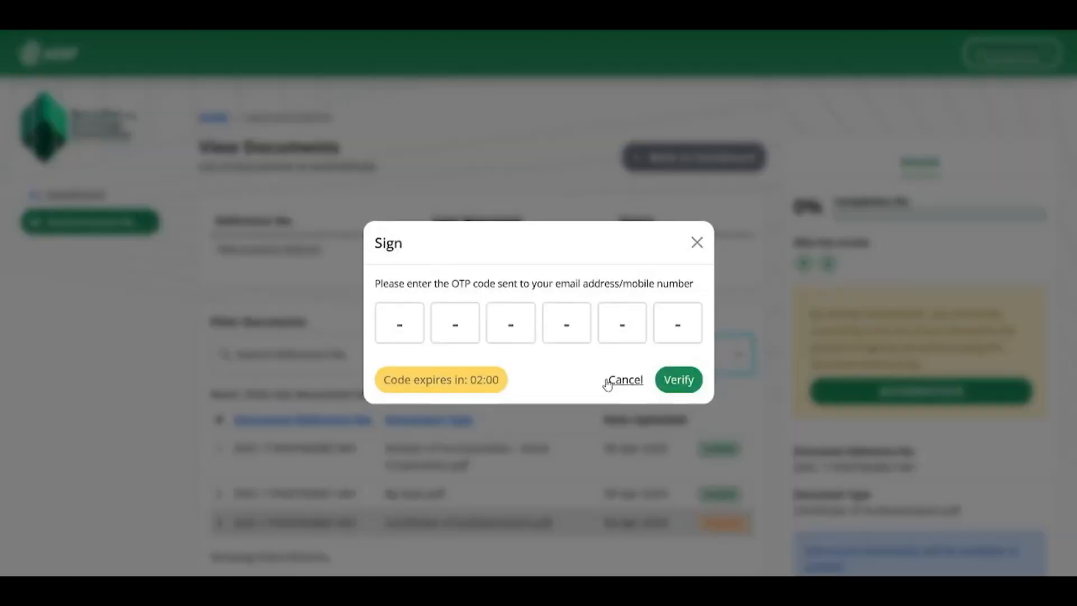
click(387, 328)
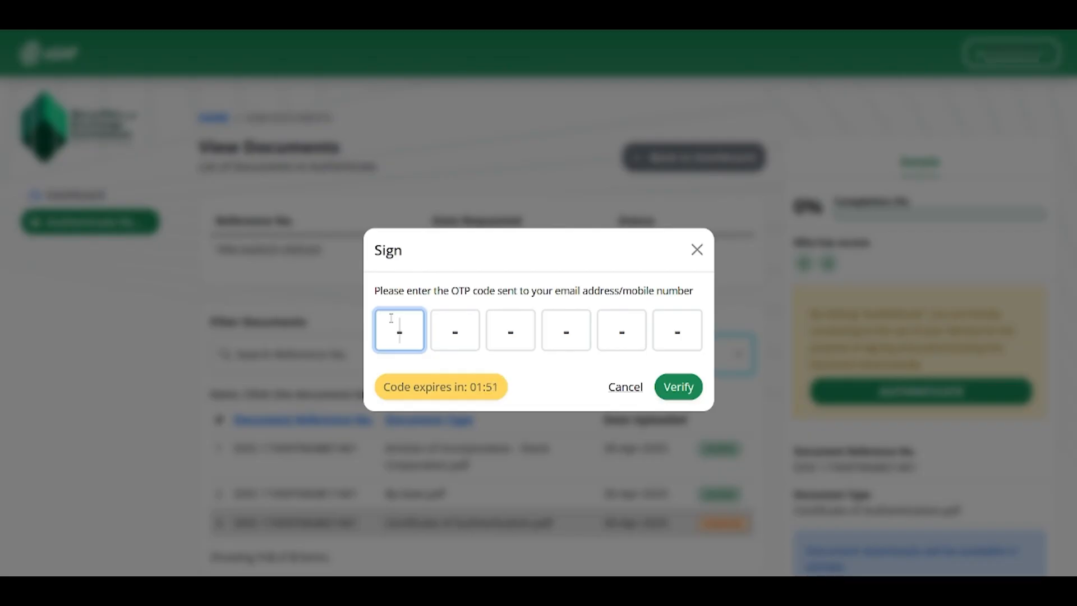
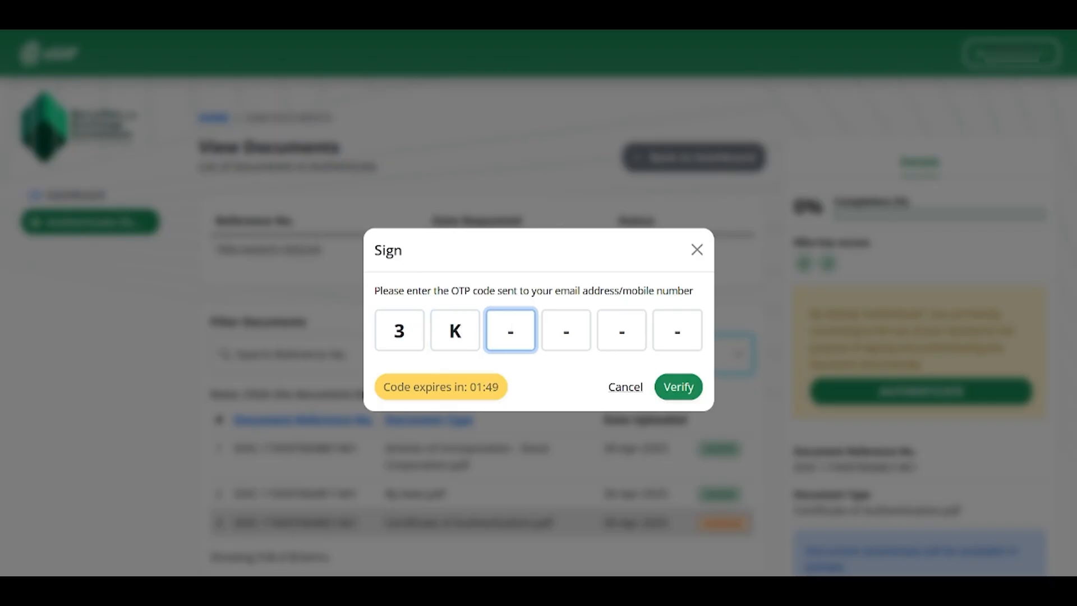
click(681, 387)
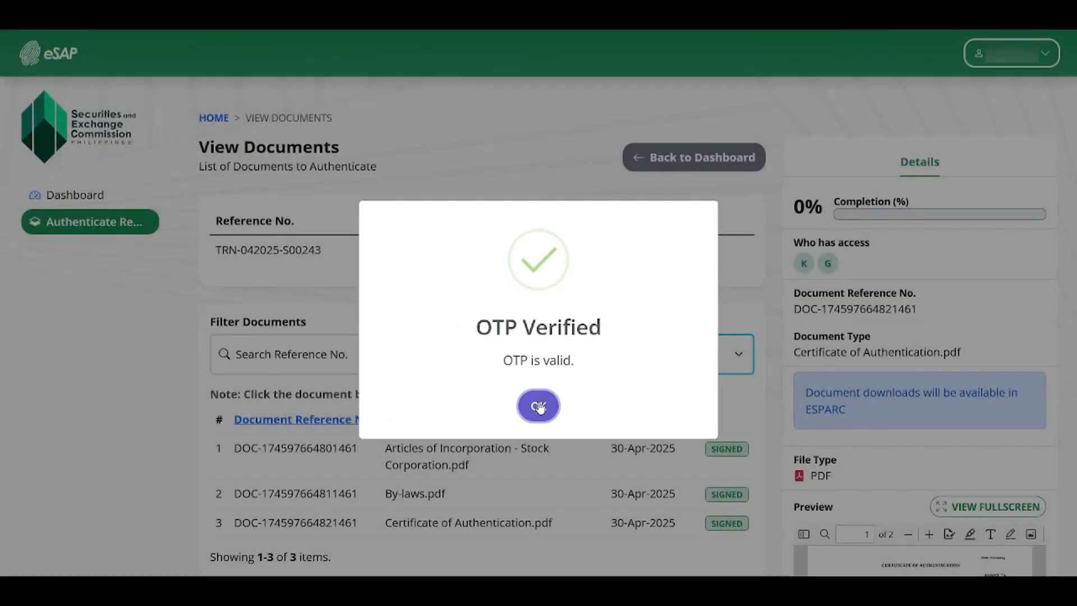
click(538, 406)
scroll(707, 449, down, 1)
scroll(705, 460, up, 1)
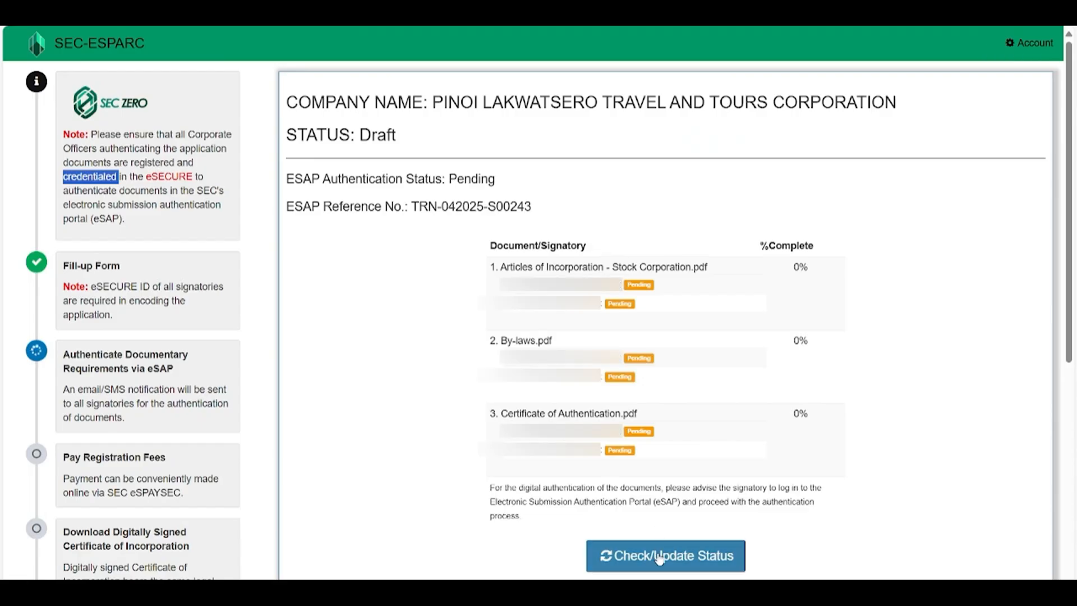
Update the application status until it reads 'for Payment', then continue to online fee payment.
click(660, 557)
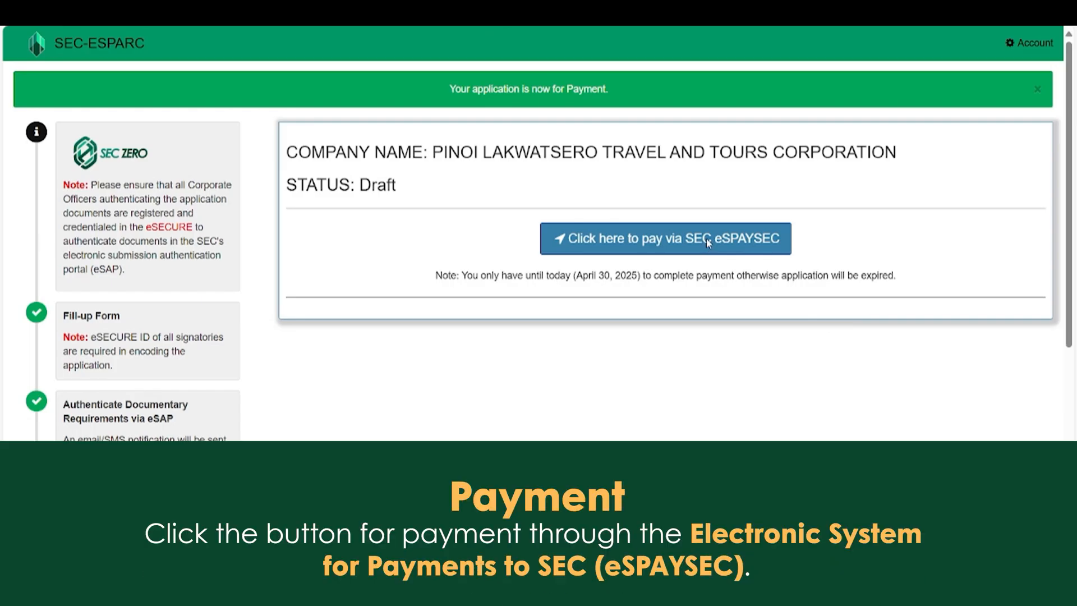
click(708, 243)
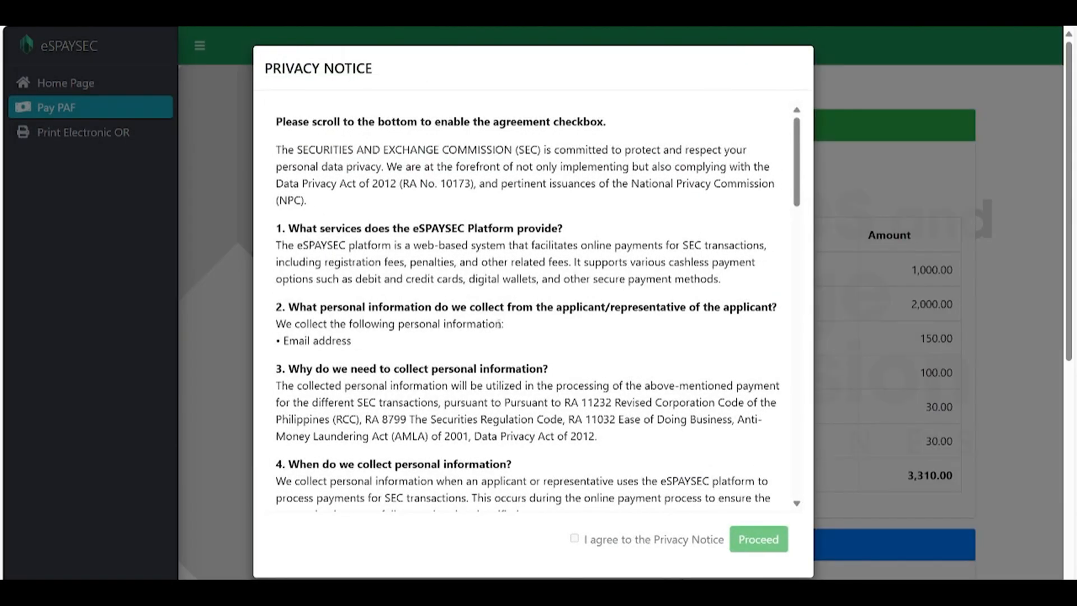
Agree to the eSPAYSEC Privacy Notice and continue.
scroll(579, 276, down, 10)
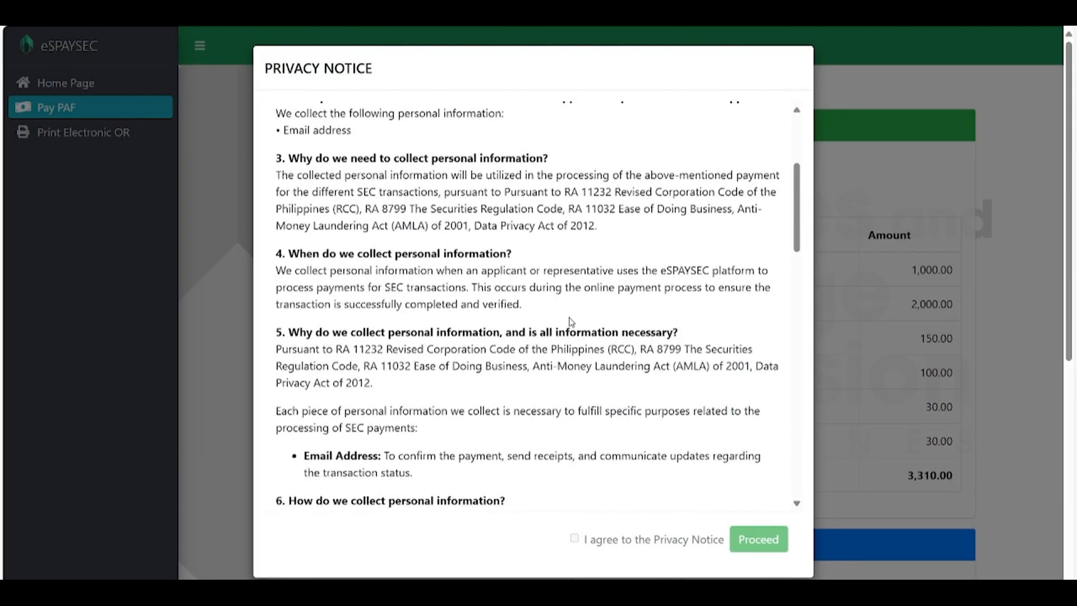
scroll(574, 494, down, 5)
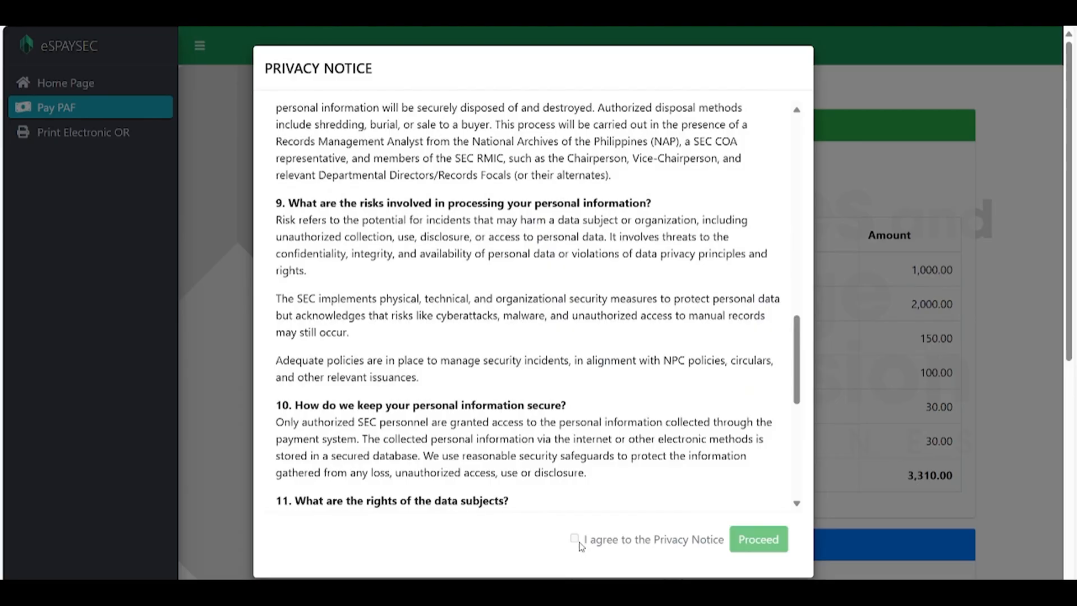
scroll(729, 508, down, 7)
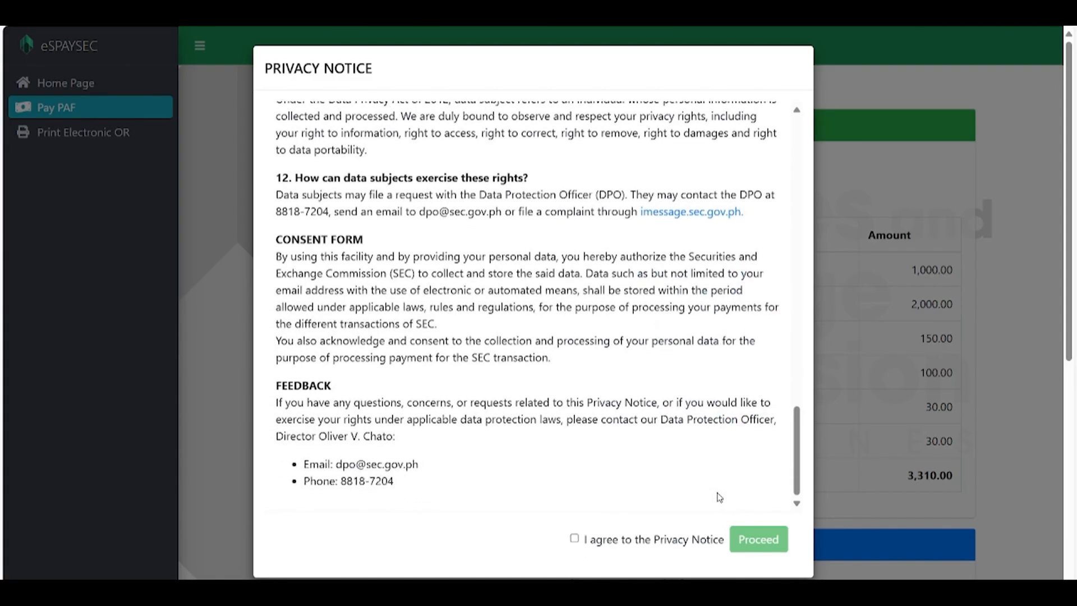
click(575, 540)
click(758, 540)
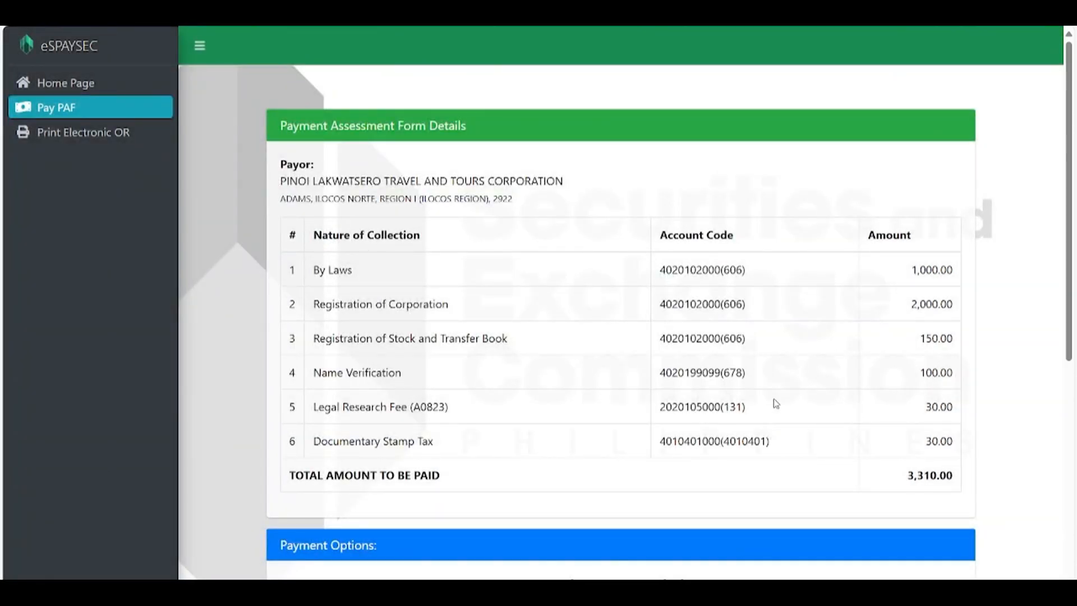
Pay the 3,310.00 fee by Credit/Debit Card after entering the verification code.
scroll(776, 403, down, 5)
click(392, 315)
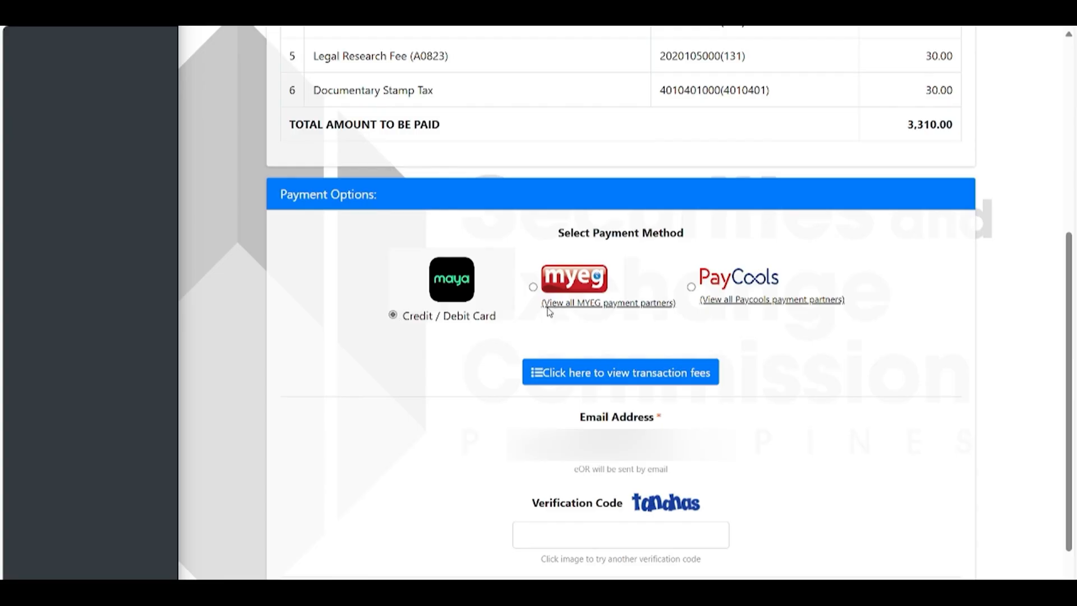
scroll(603, 393, down, 1)
click(618, 474)
key(BackSpace)
key(BackSpace)
key(BackSpace)
key(BackSpace)
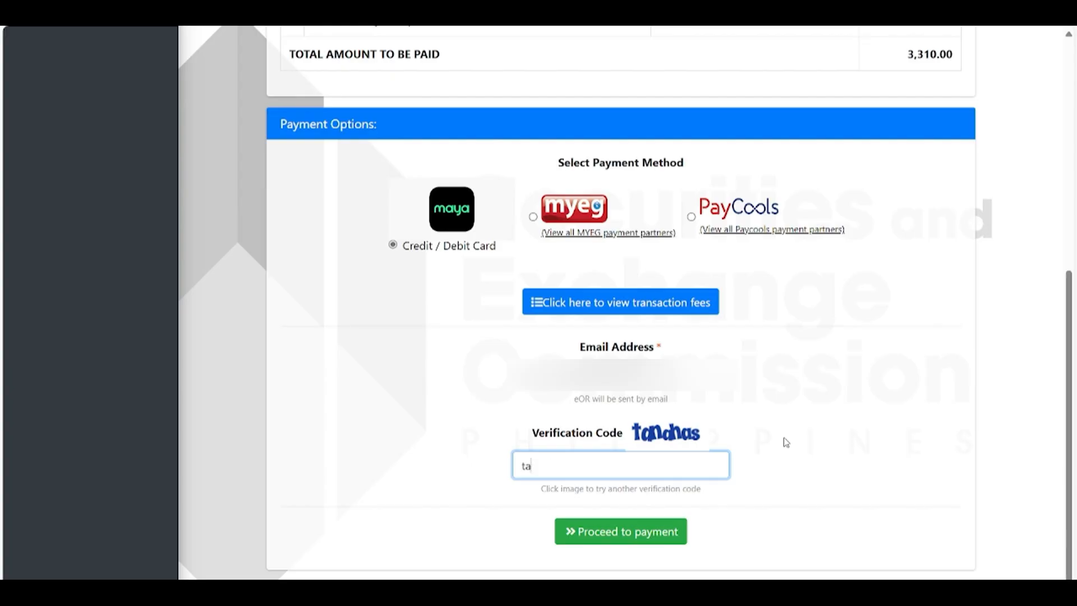
click(660, 536)
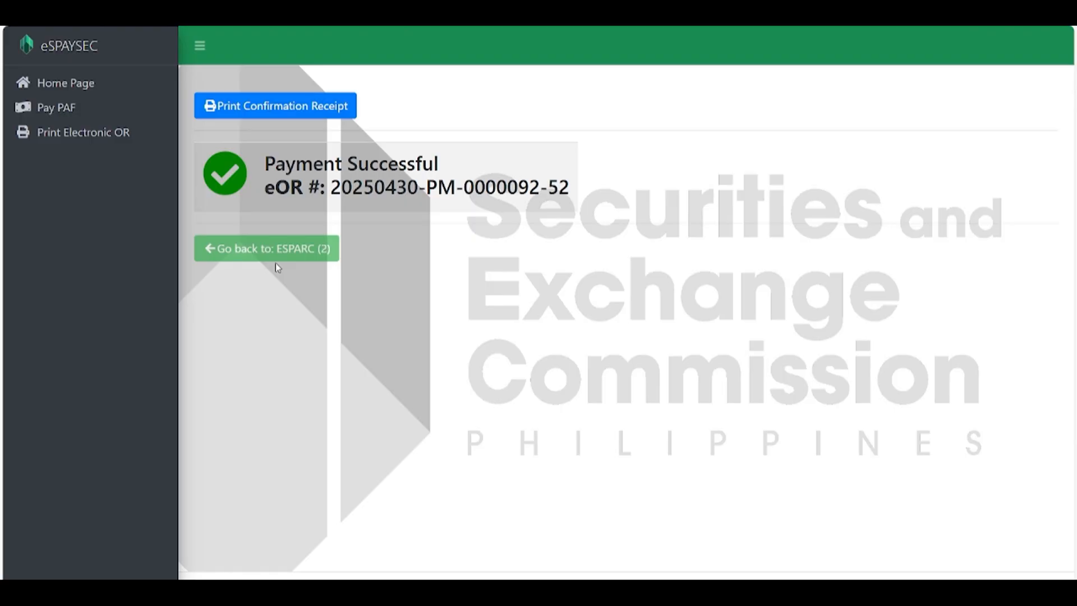
Return to ESPARC and download the signed Certificate of Incorporation PDF.
click(284, 250)
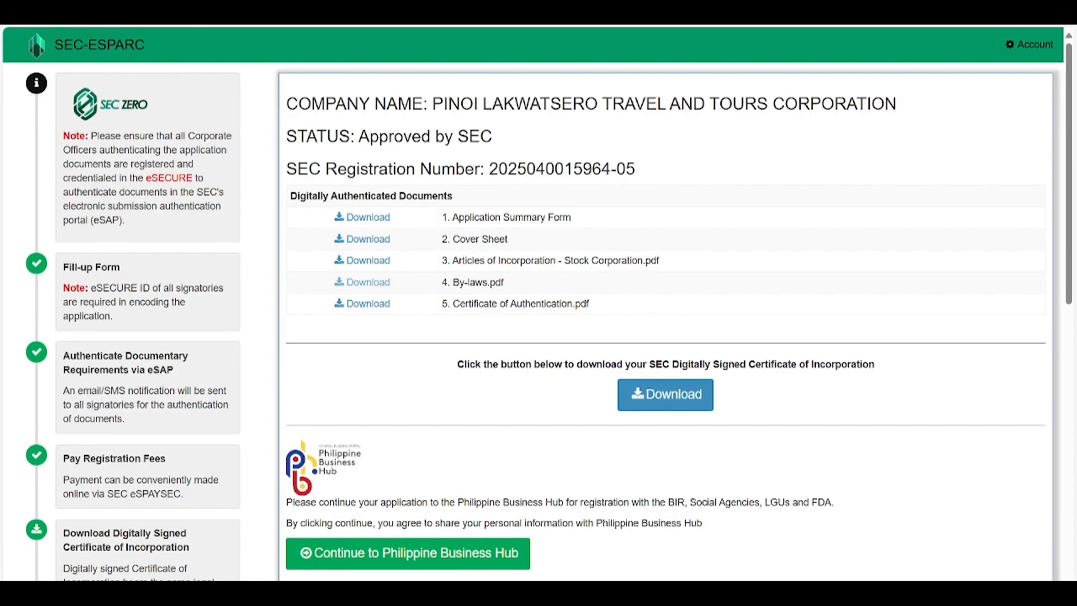
click(655, 396)
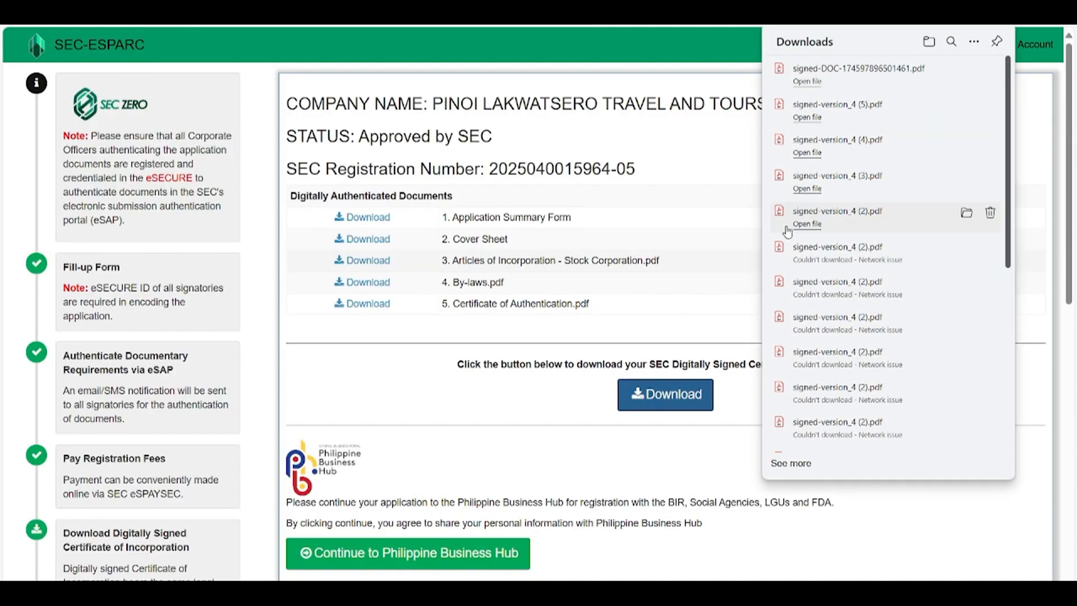
Open the signed certificate PDF from Downloads and review all three pages.
click(802, 69)
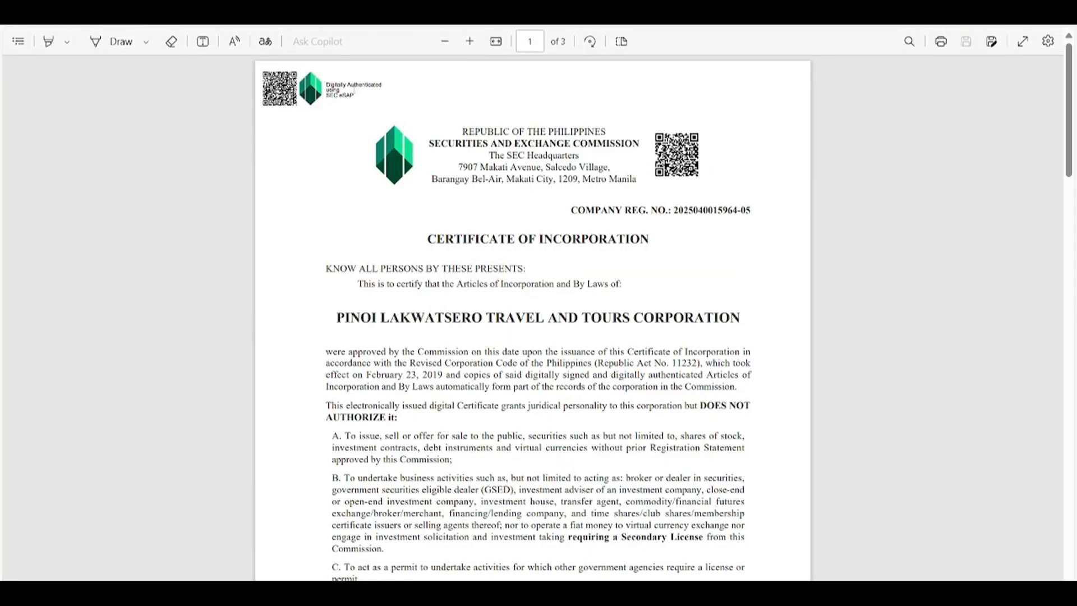
drag(373, 84, 365, 101)
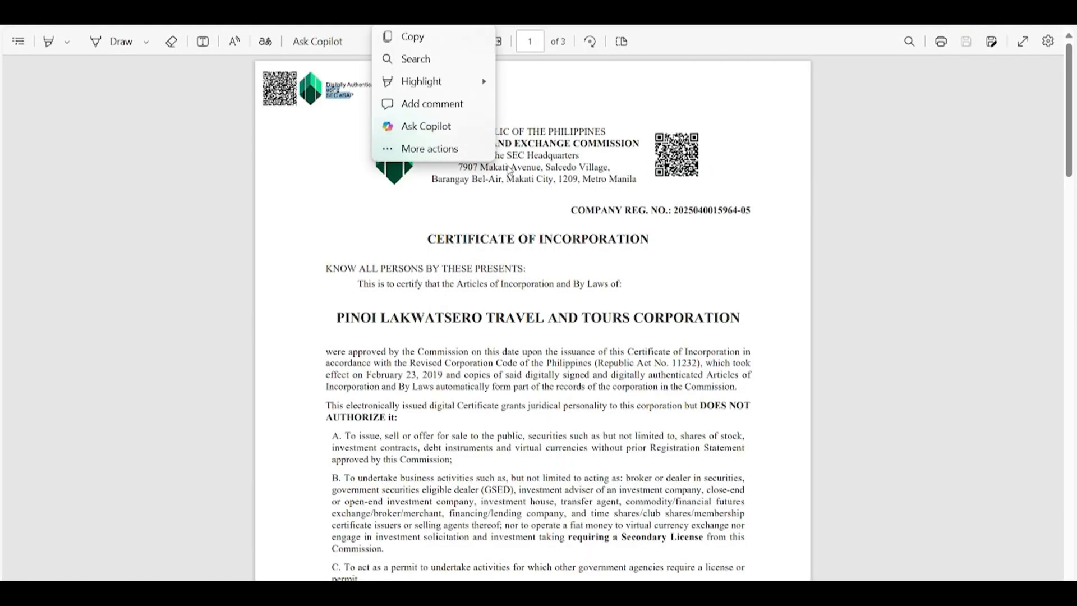
scroll(702, 164, down, 5)
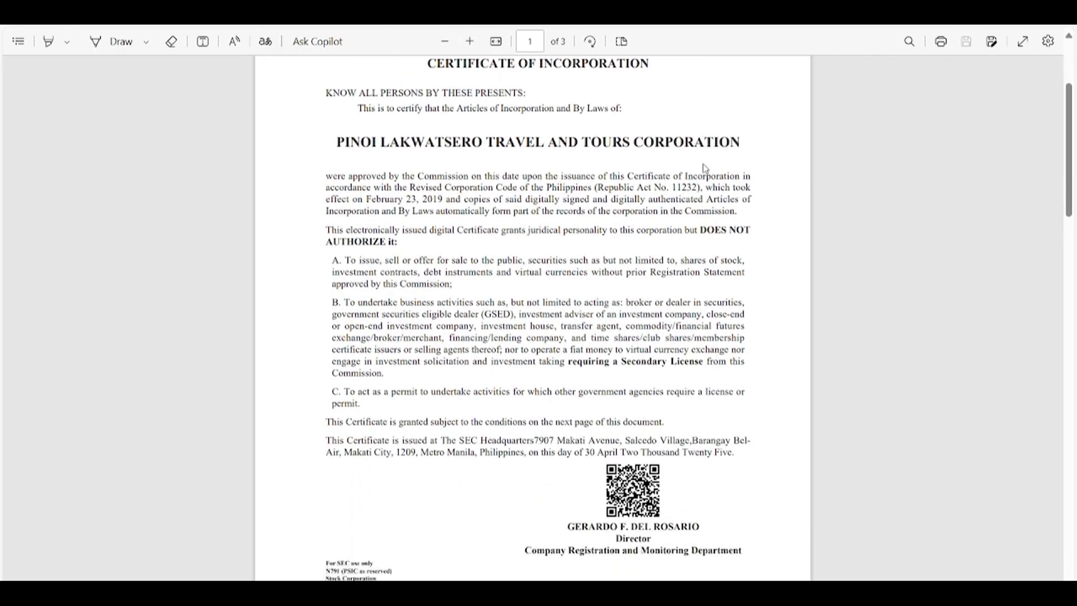
scroll(636, 376, down, 15)
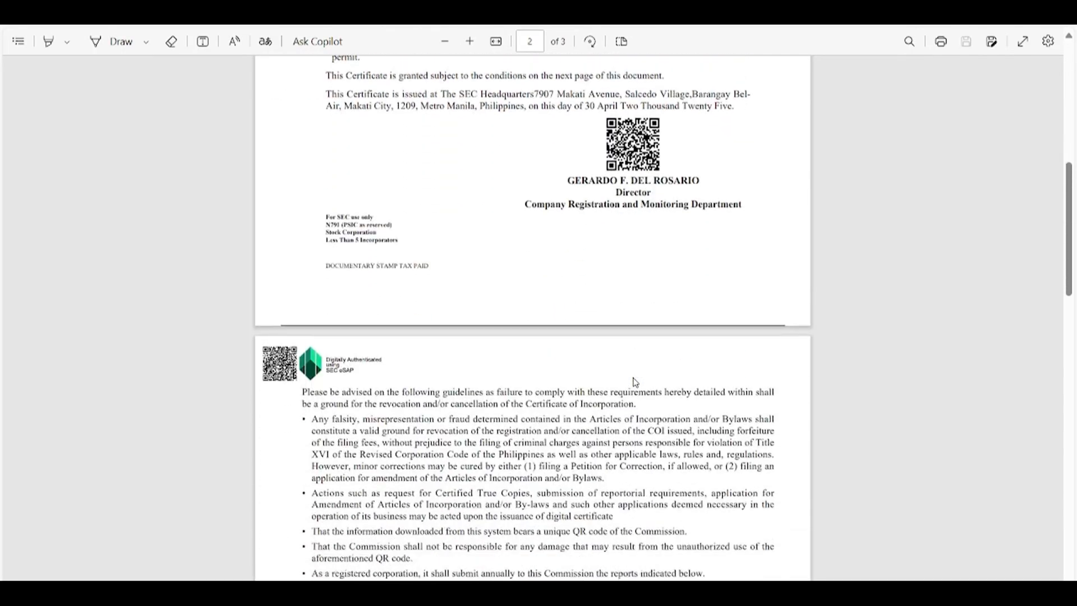
scroll(638, 377, down, 15)
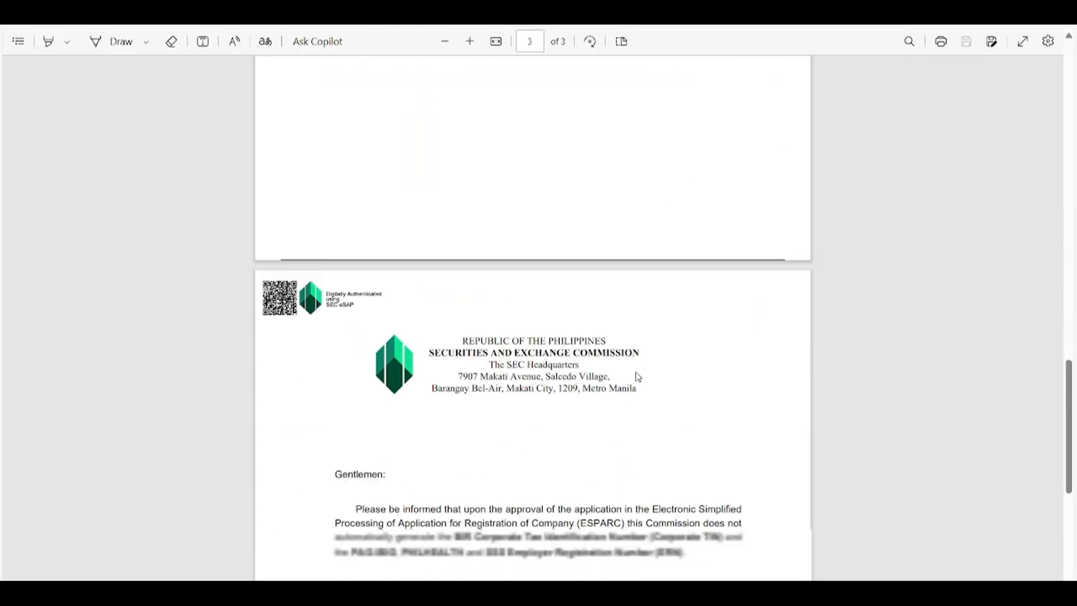
scroll(638, 377, up, 20)
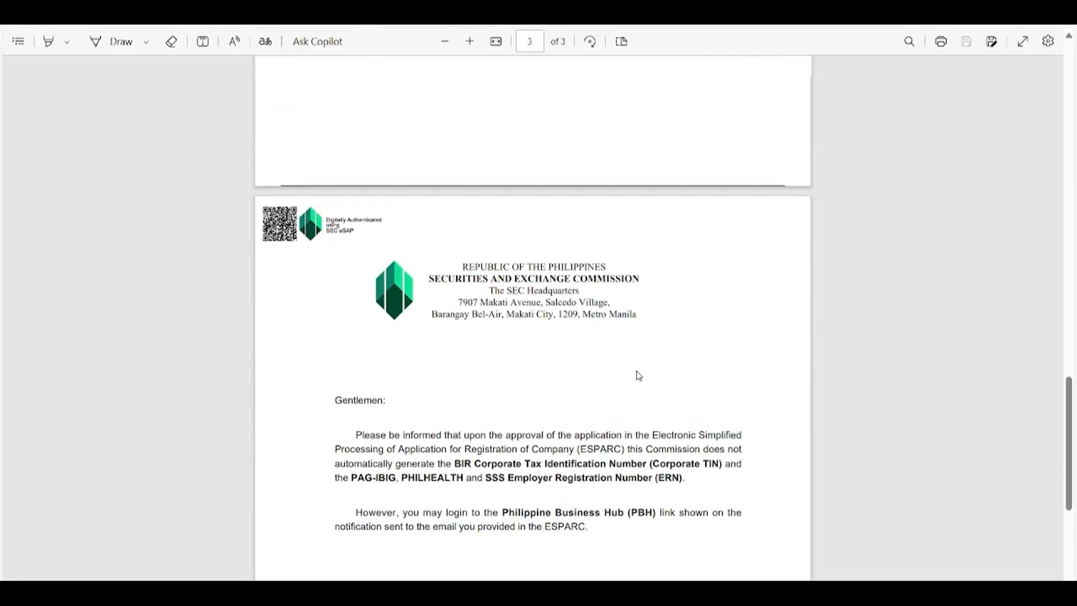
scroll(533, 317, up, 2)
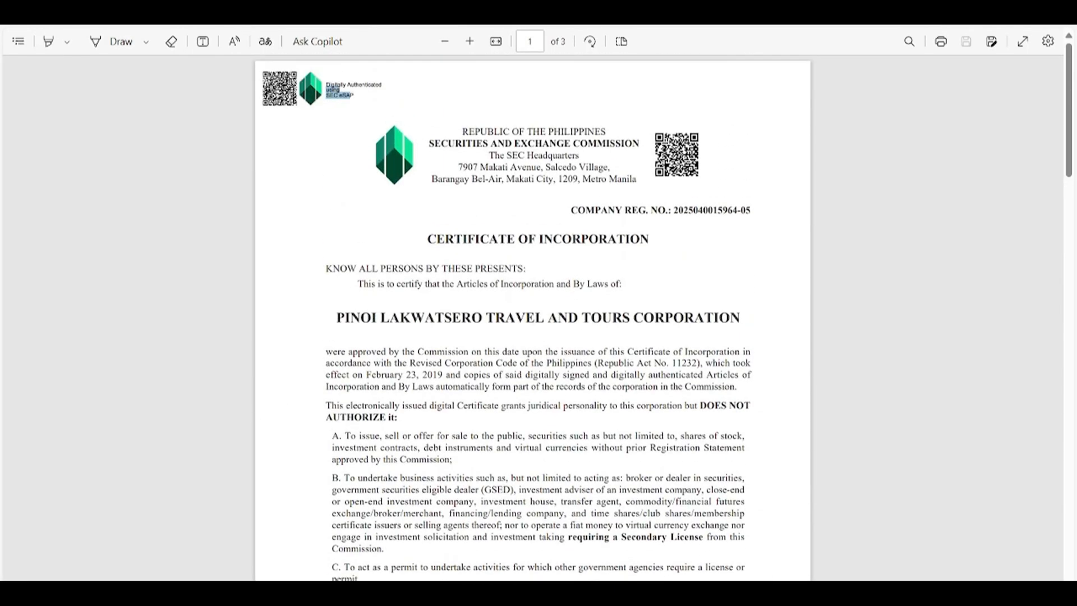